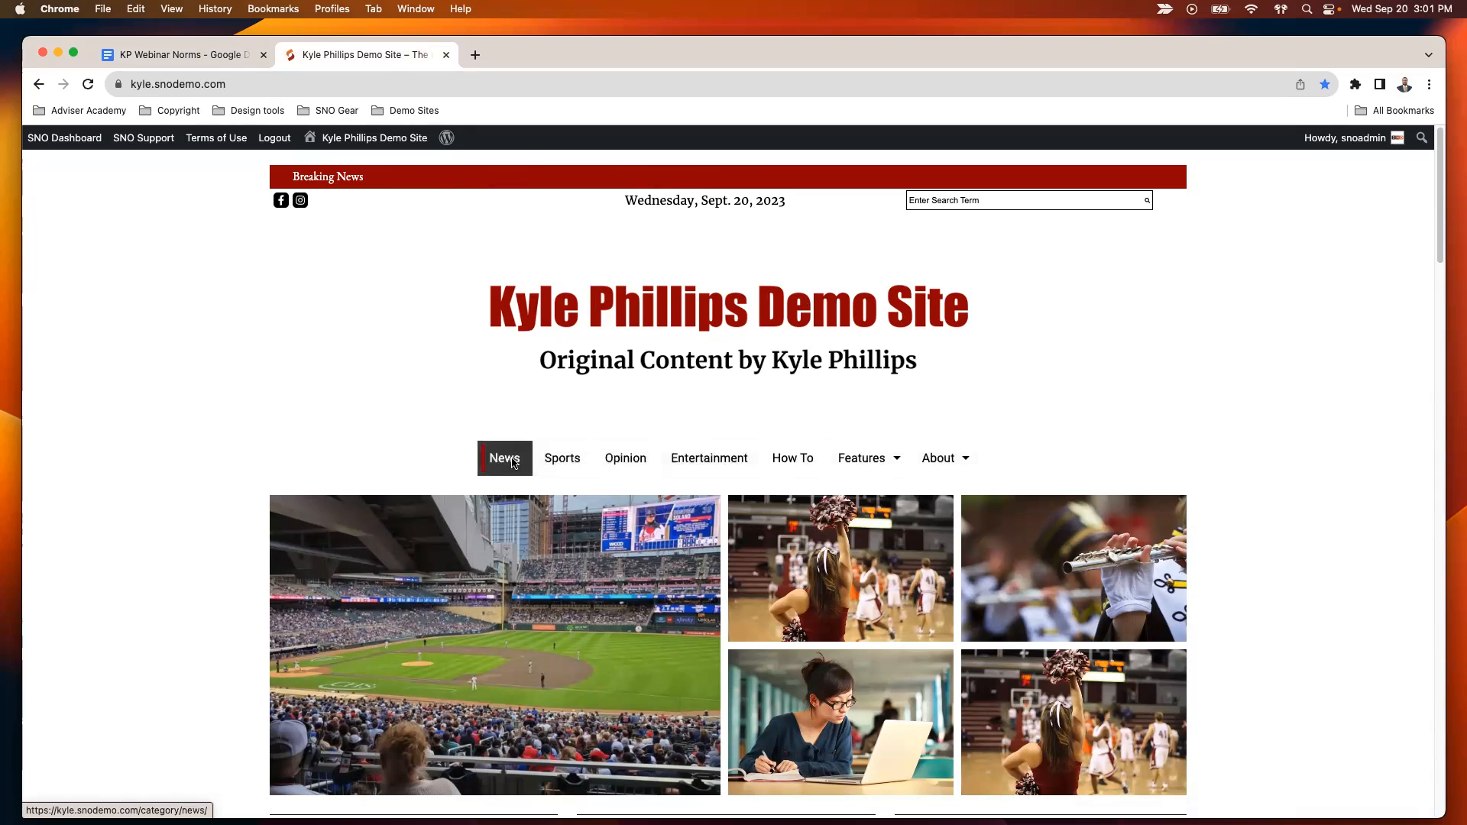
# - Open the SNO Dashboard and bring up the site's story categories list
pyautogui.moveTo(937, 459)
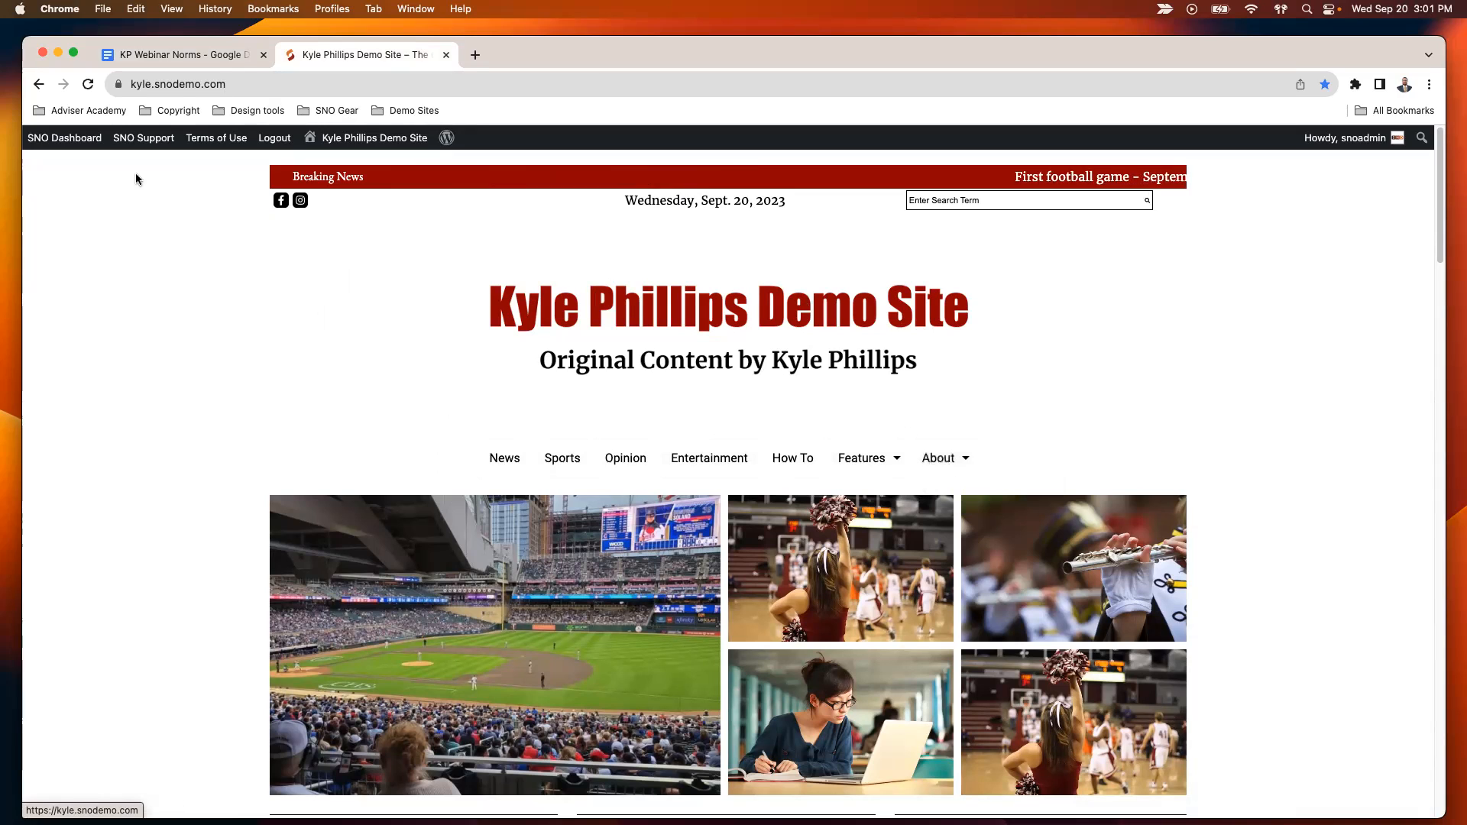
pyautogui.click(66, 139)
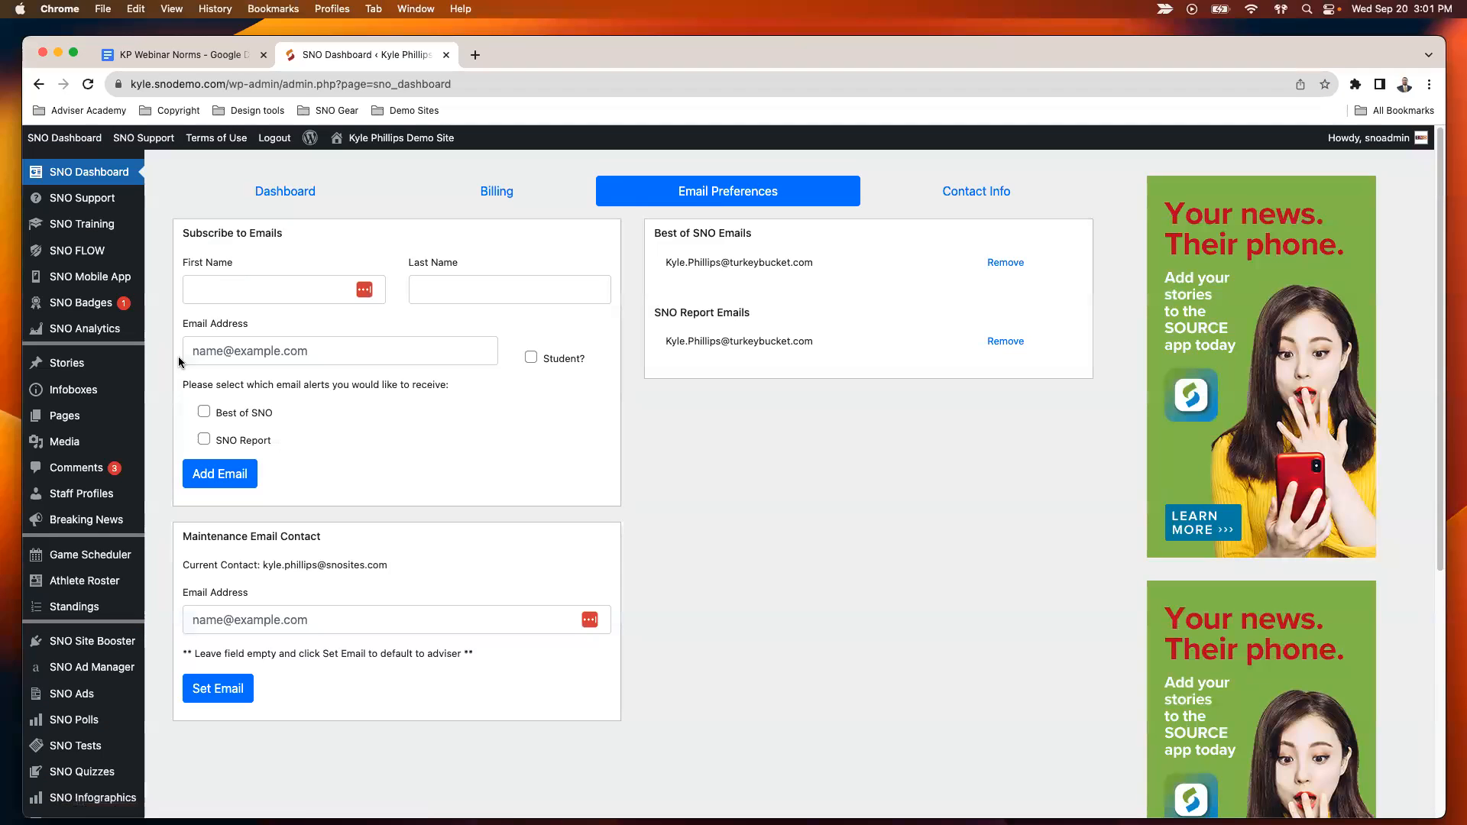
pyautogui.moveTo(157, 416)
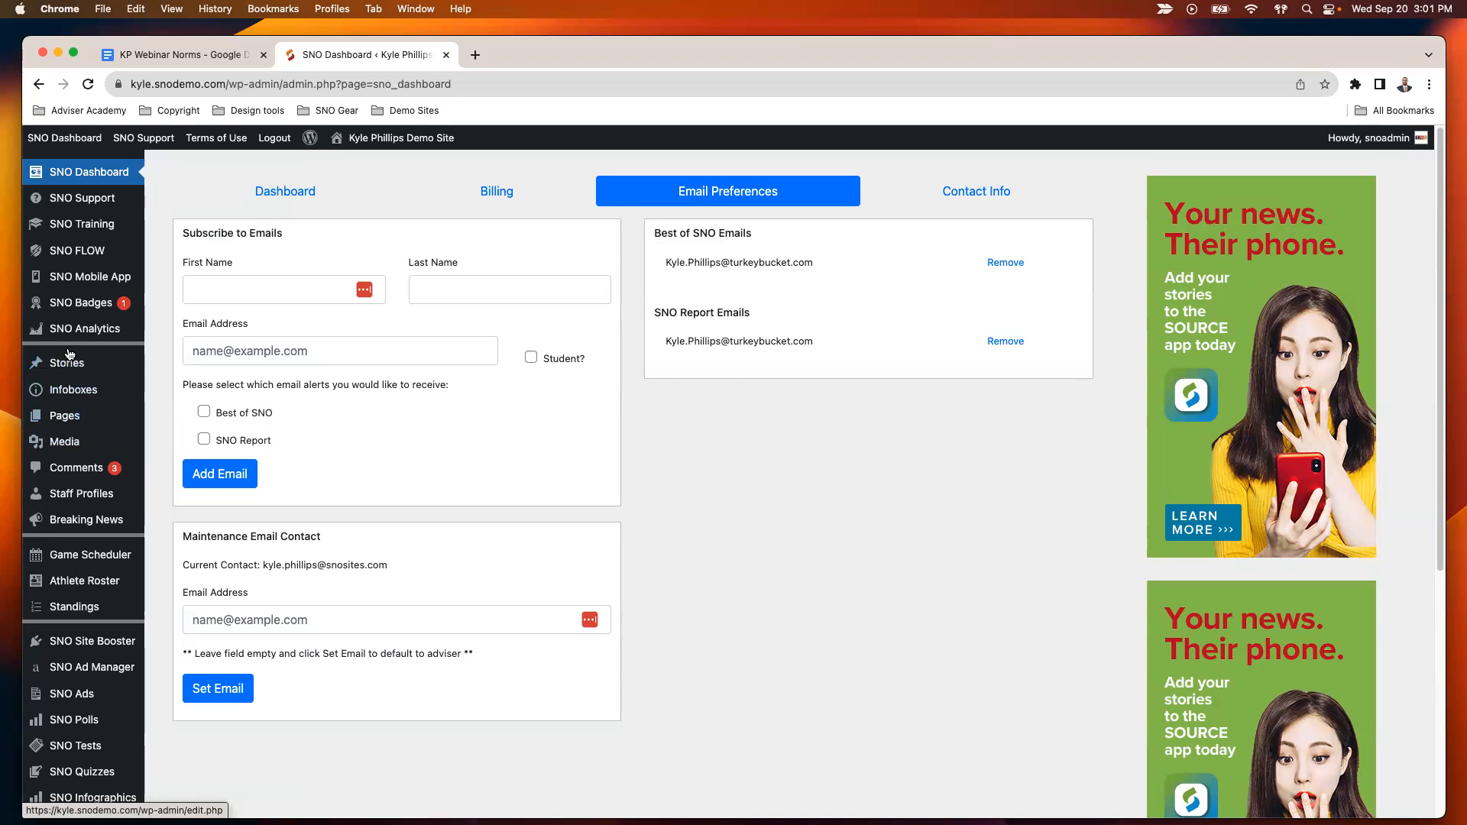
pyautogui.moveTo(114, 366)
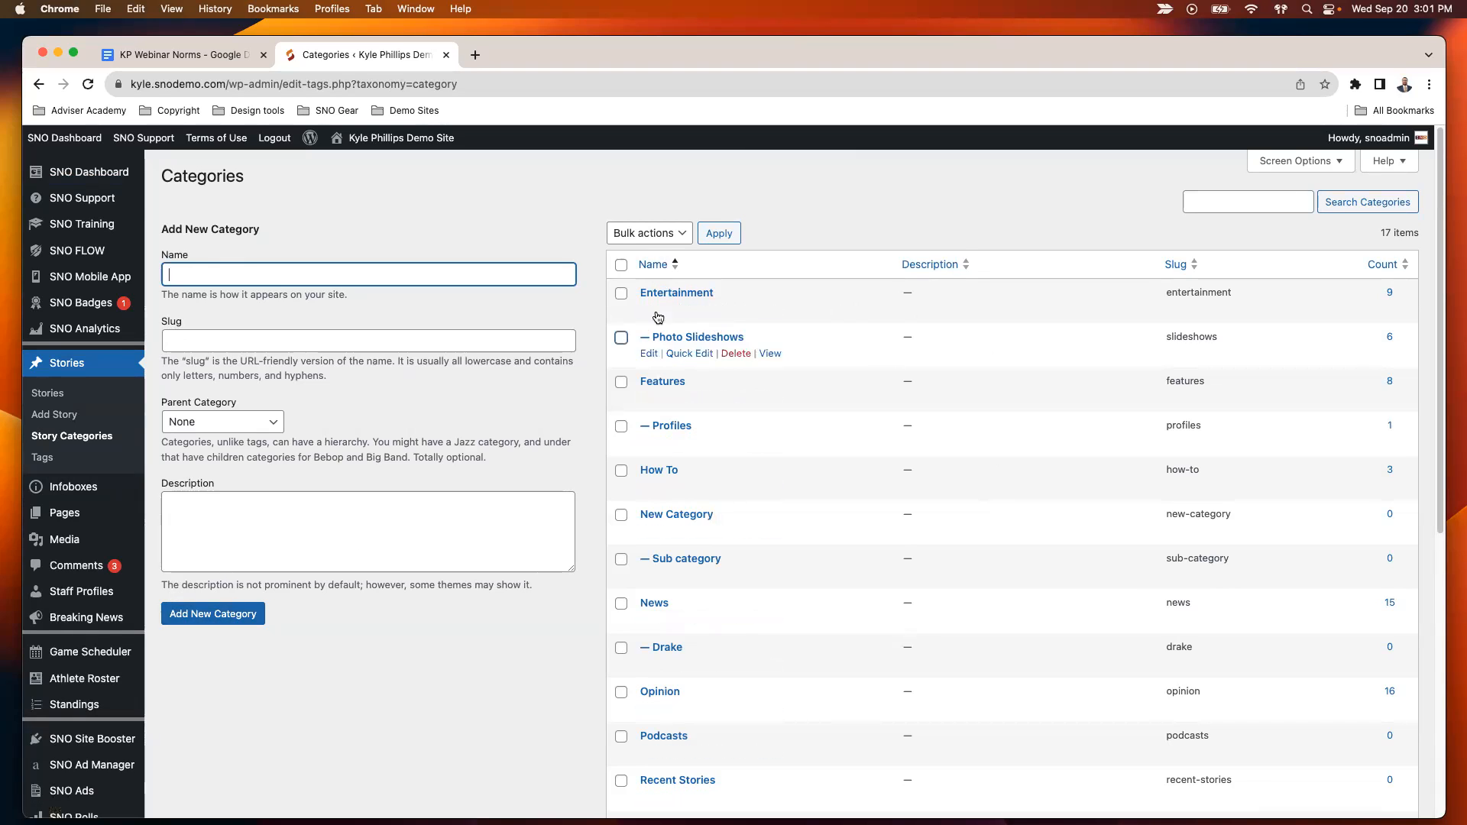
pyautogui.moveTo(127, 507)
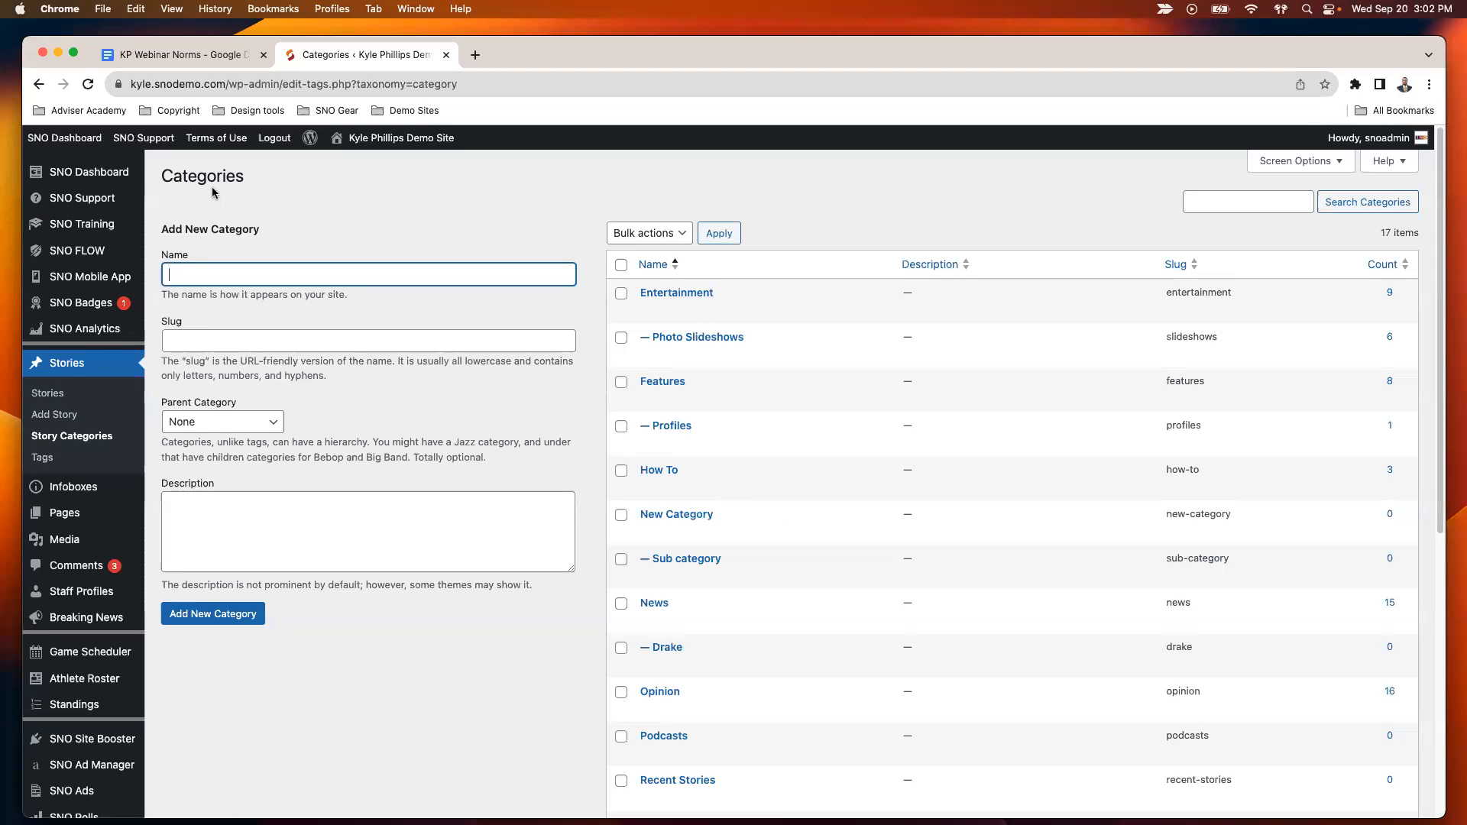
# - Open the navigation menu editor, load the Main Navigation menu and review its items
pyautogui.moveTo(67, 143)
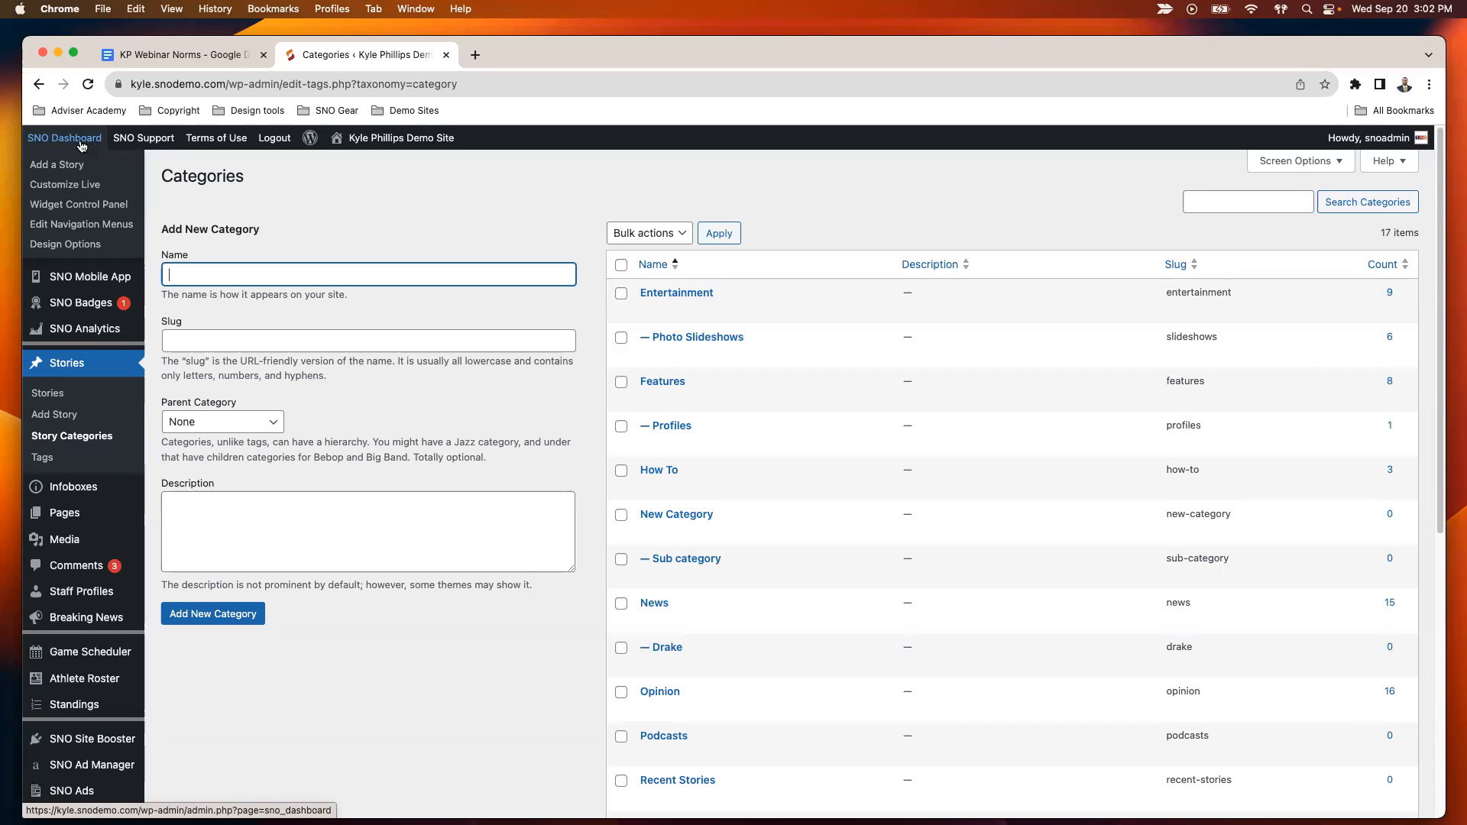
pyautogui.click(89, 229)
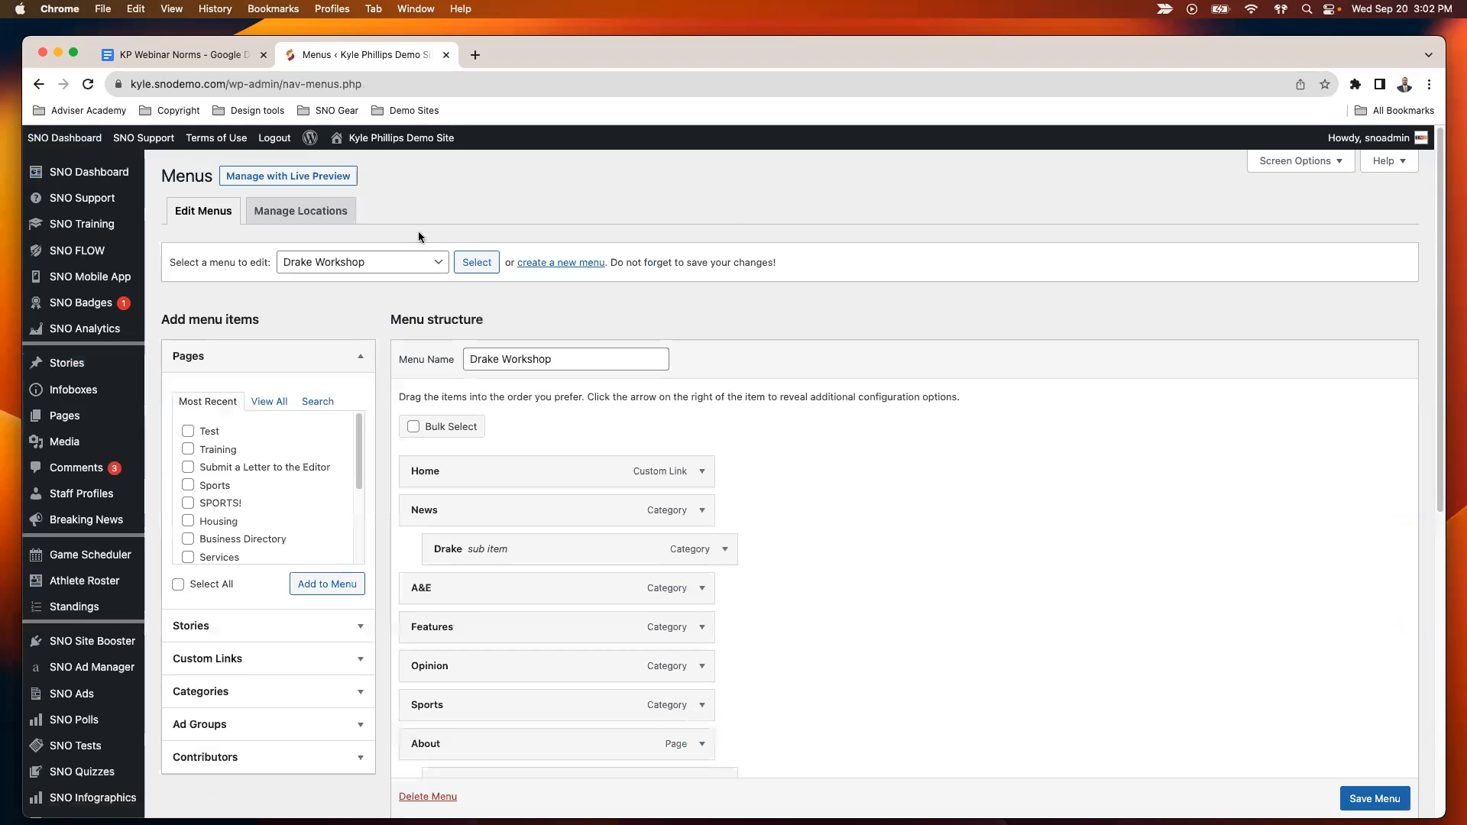
pyautogui.click(393, 263)
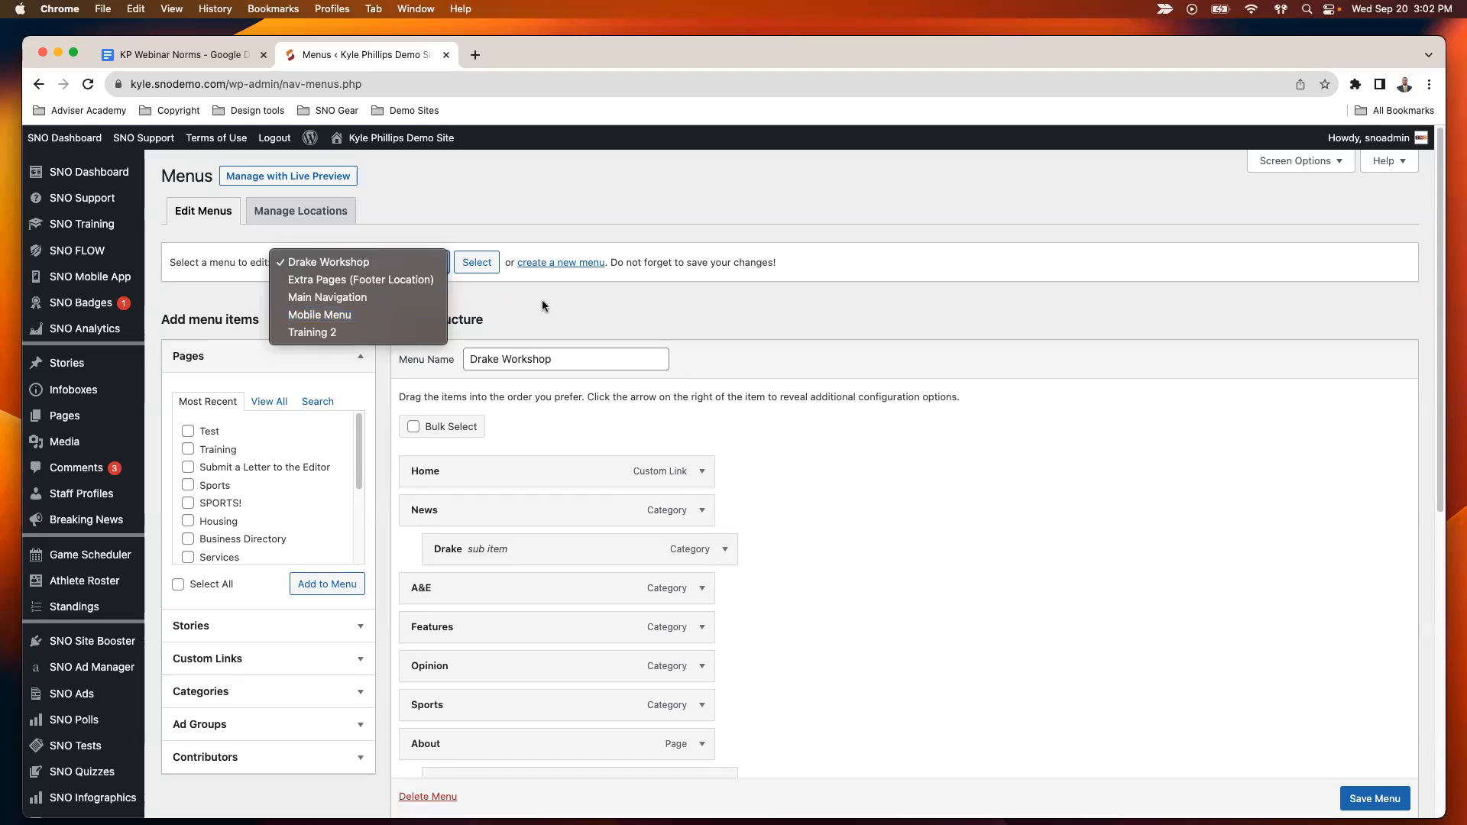
pyautogui.click(405, 297)
pyautogui.click(476, 262)
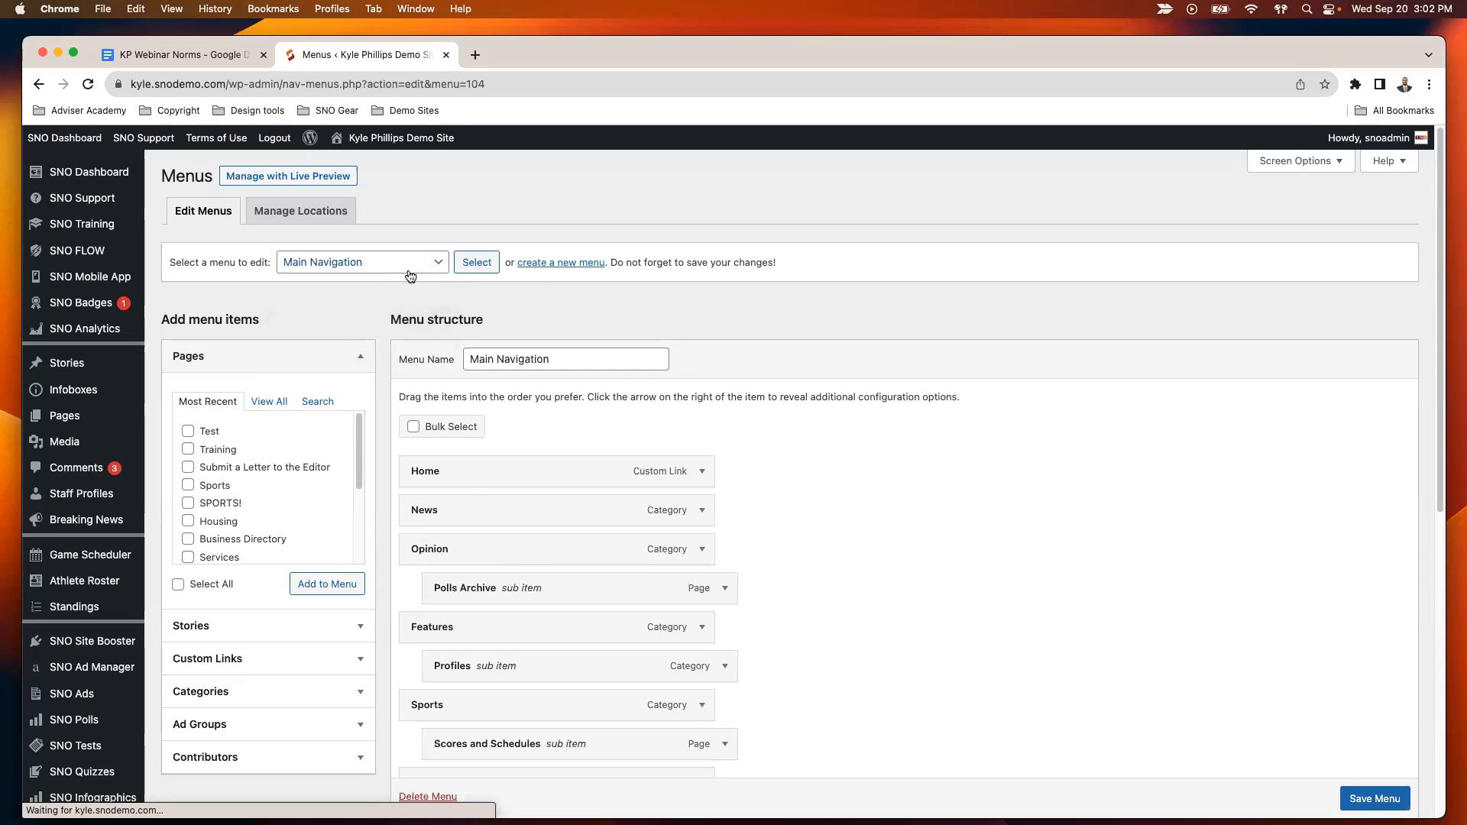
pyautogui.scroll(-4, 542, 650)
pyautogui.scroll(4, 544, 590)
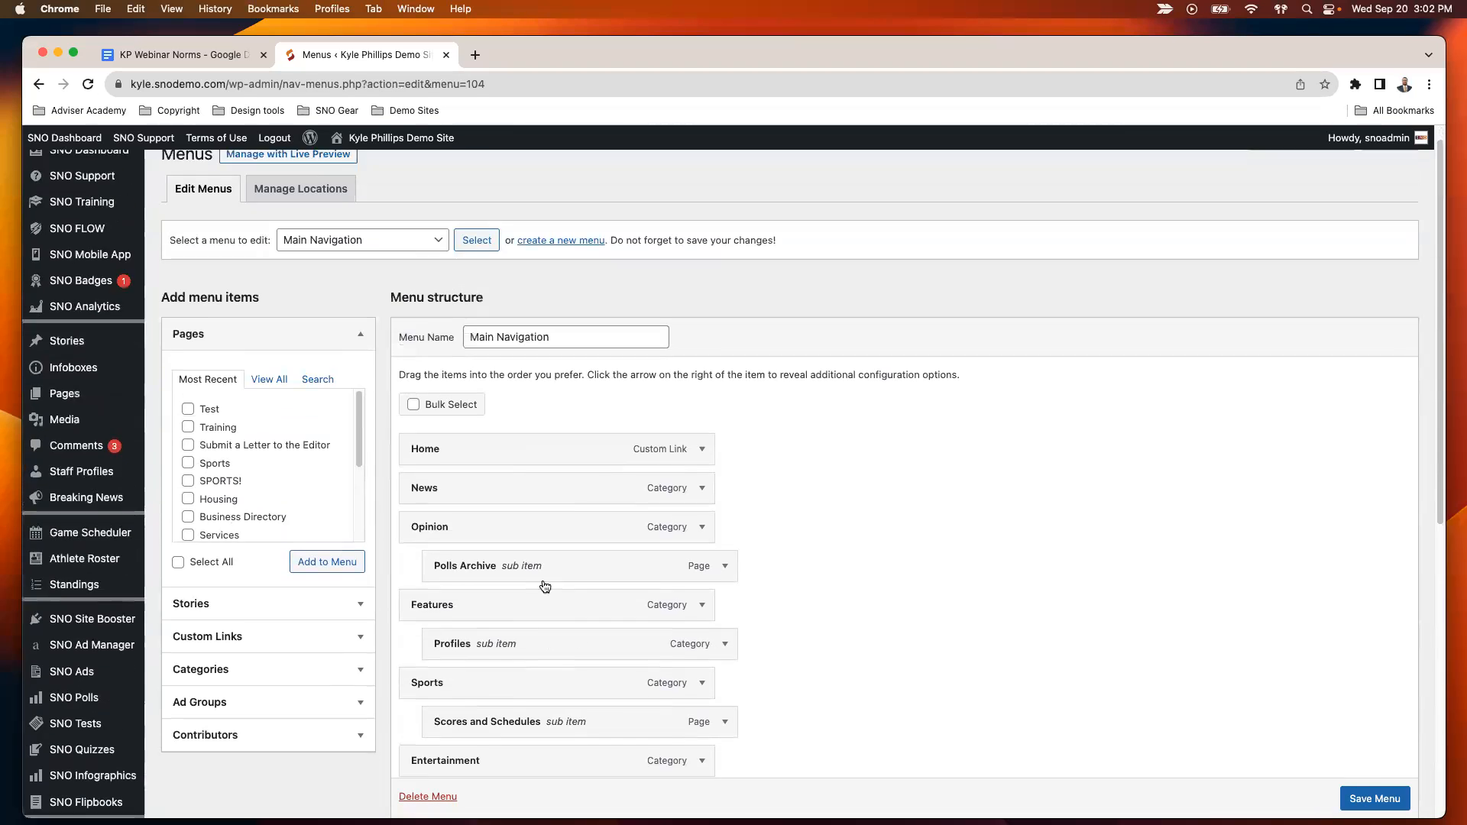
# - Load the Training 2 menu in the menu editor and review its structure
pyautogui.click(386, 269)
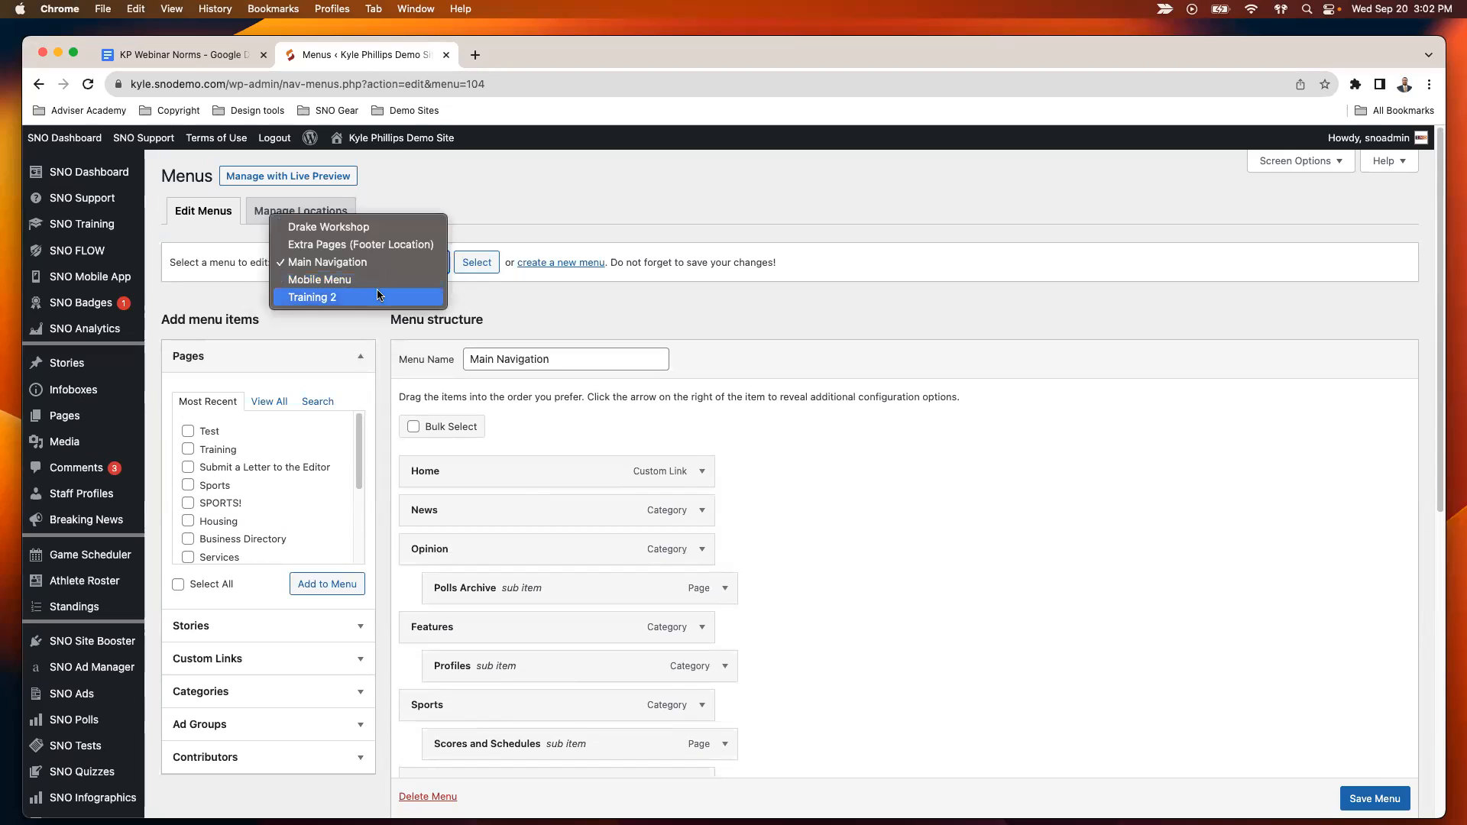
pyautogui.click(380, 298)
pyautogui.click(480, 262)
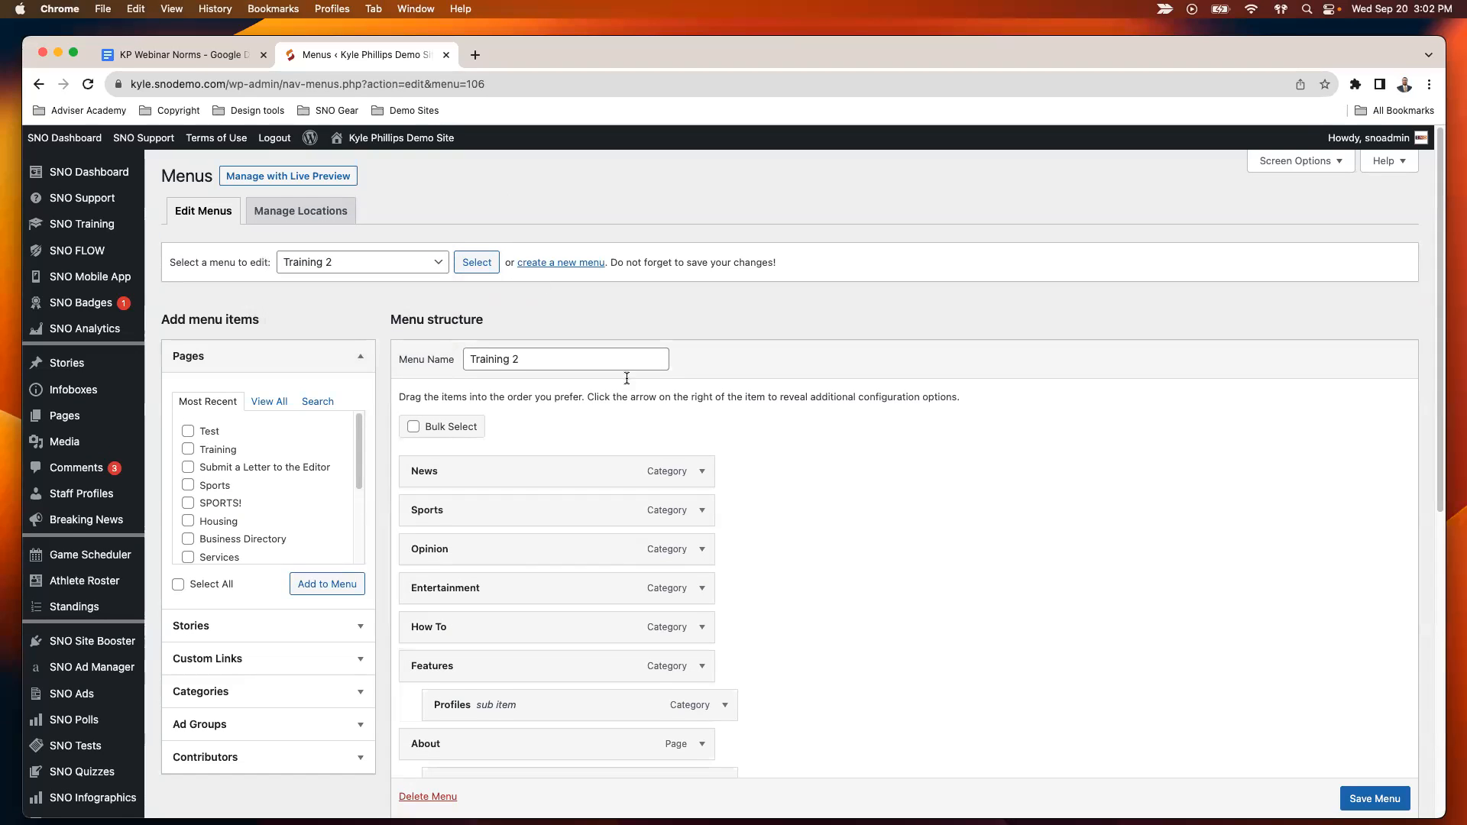
pyautogui.scroll(-3, 622, 370)
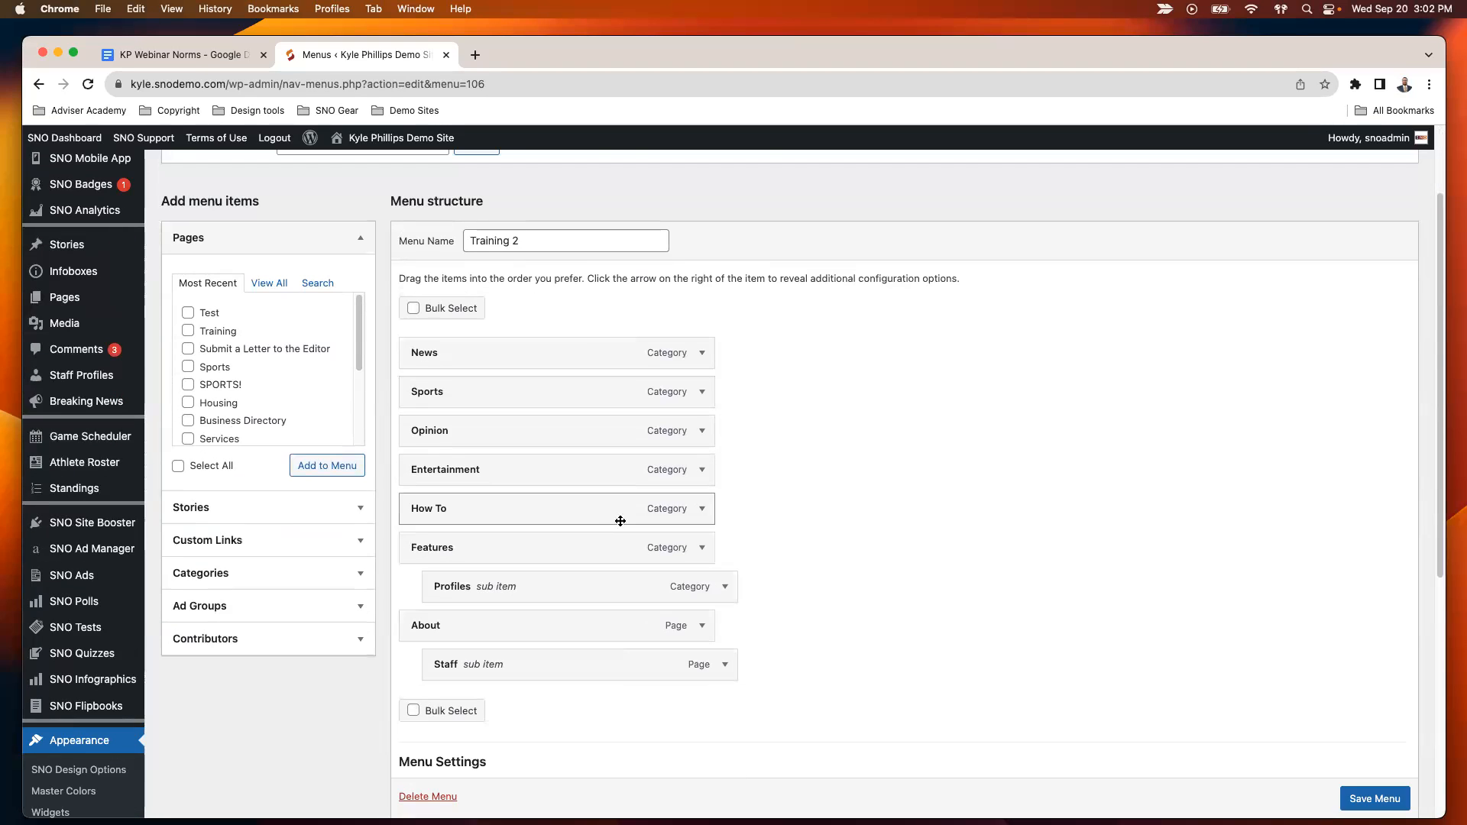
pyautogui.scroll(3, 558, 468)
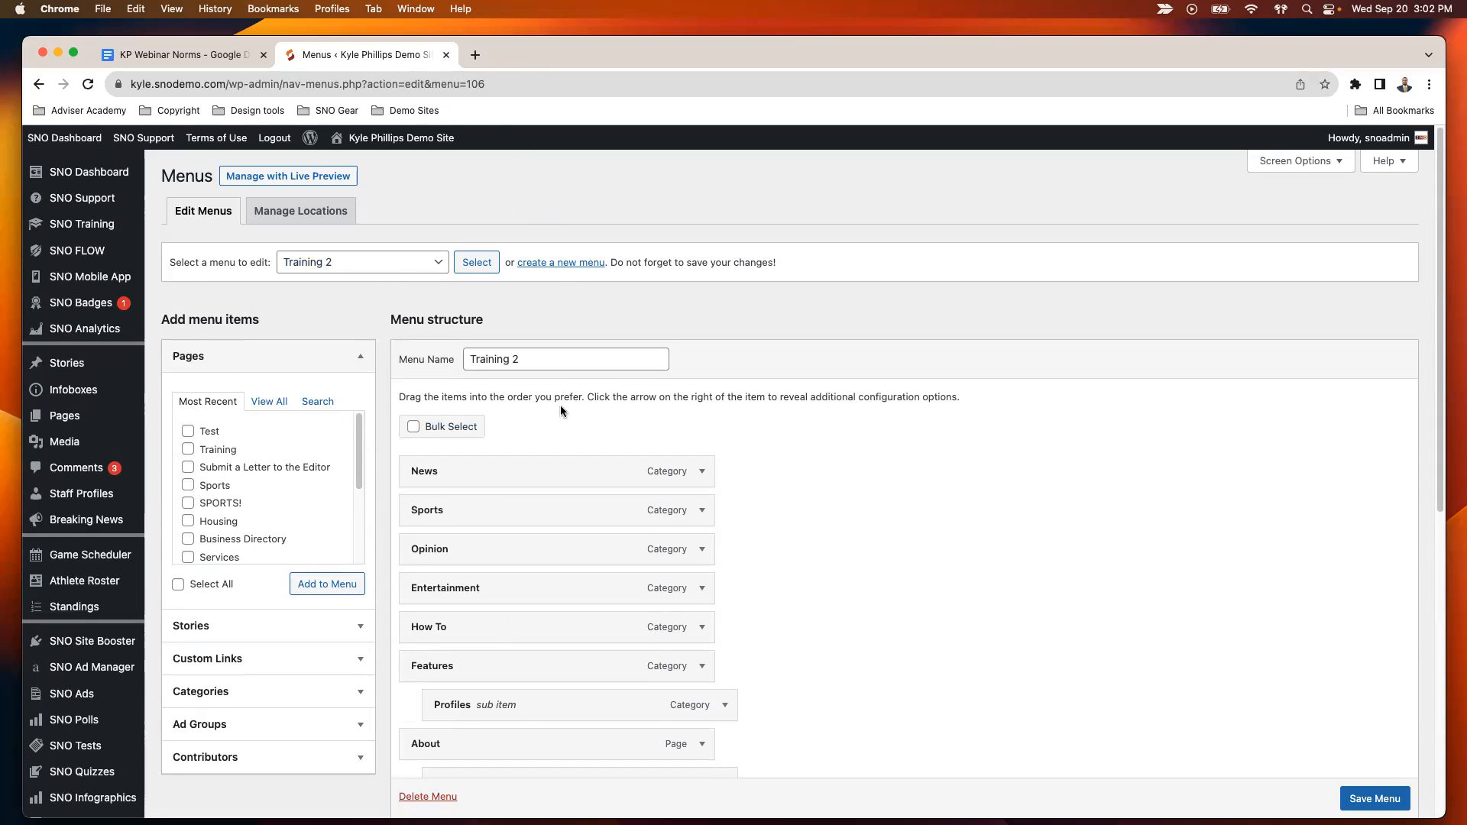
pyautogui.scroll(-1, 604, 633)
pyautogui.scroll(1, 639, 566)
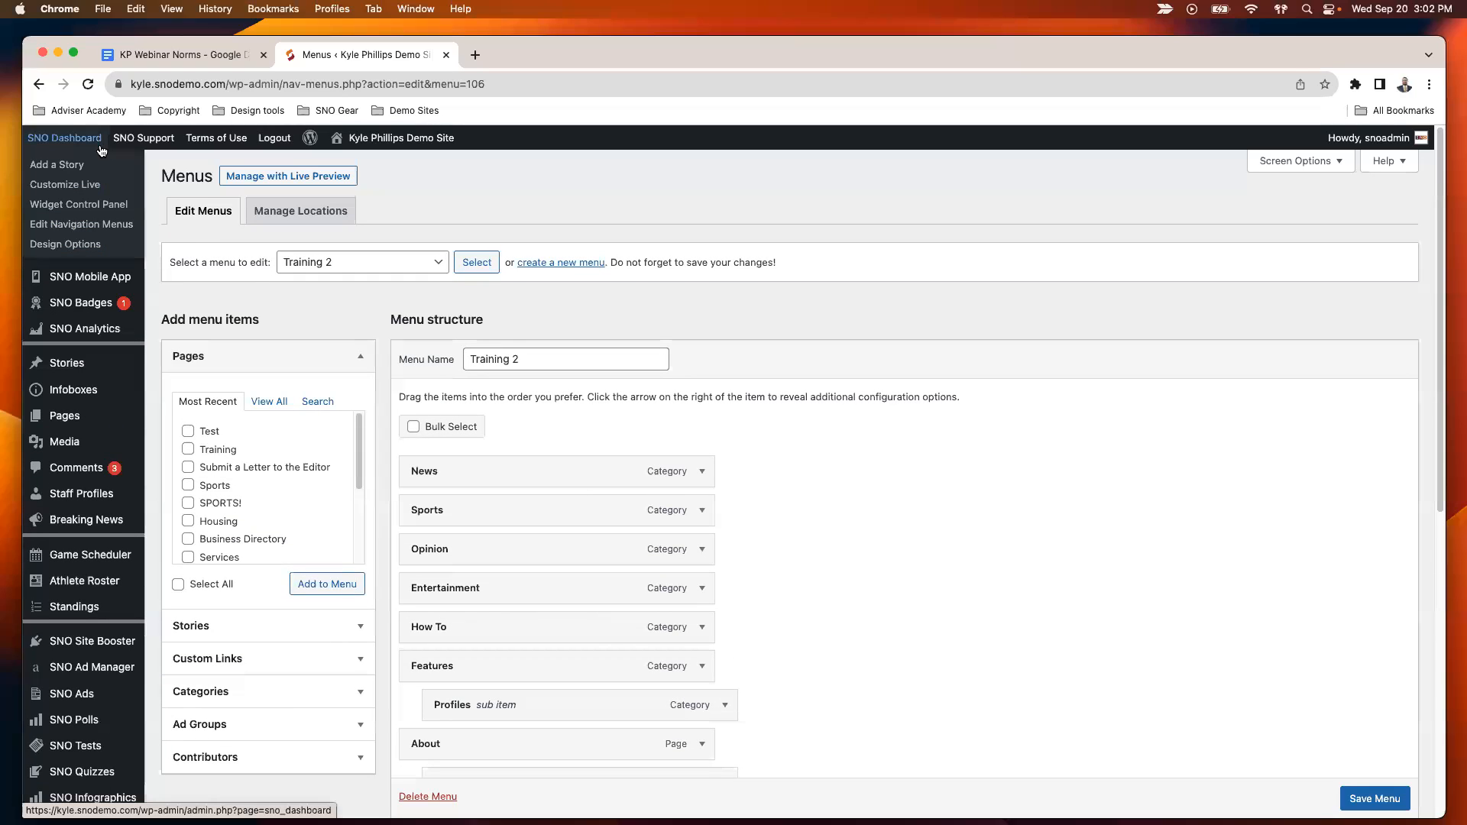
# - Check in the Site Designer which menu the Menu - Bar block of Header Design - Desktop is set to display
pyautogui.click(77, 247)
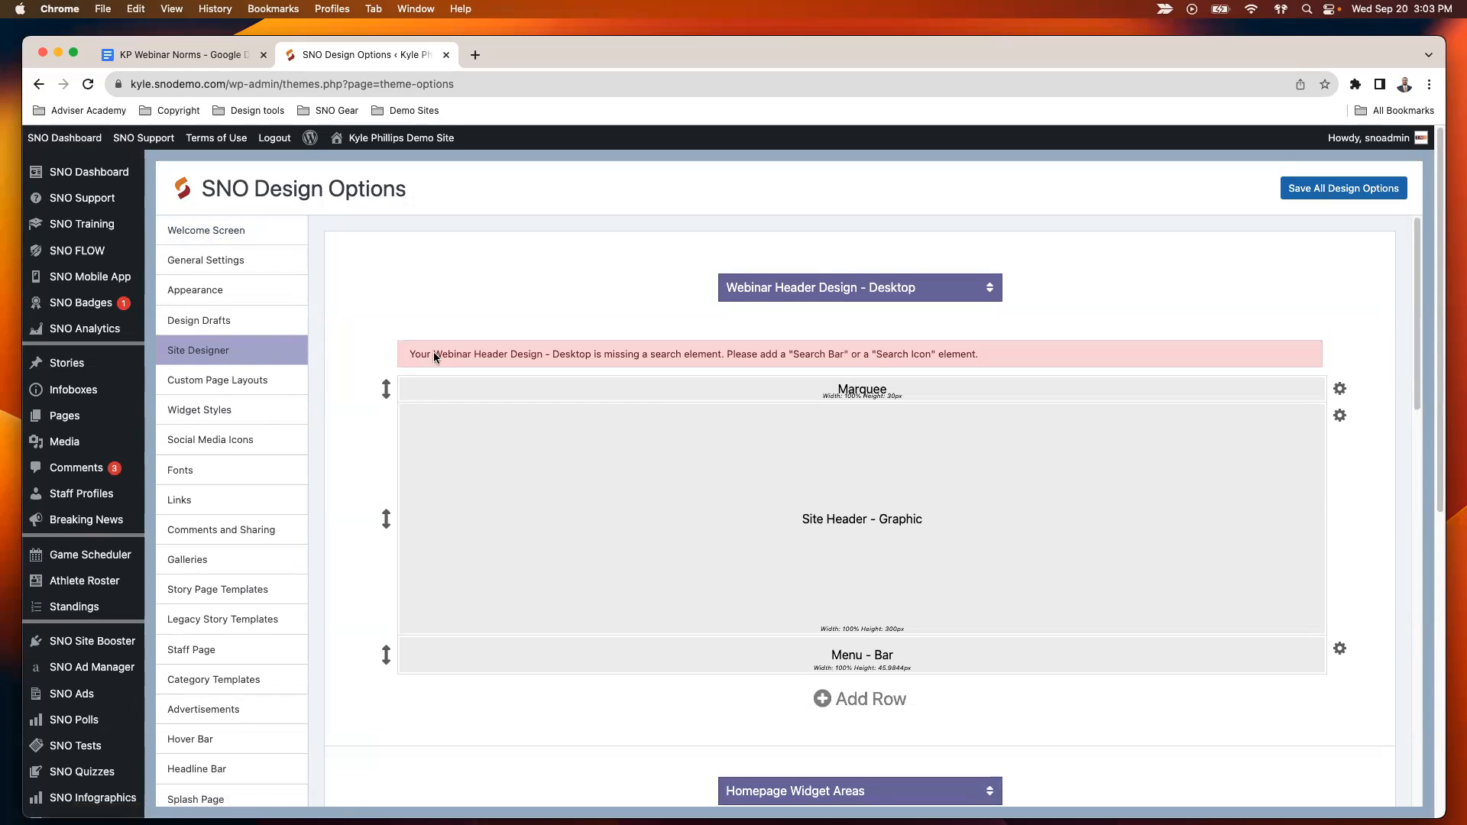
pyautogui.click(876, 297)
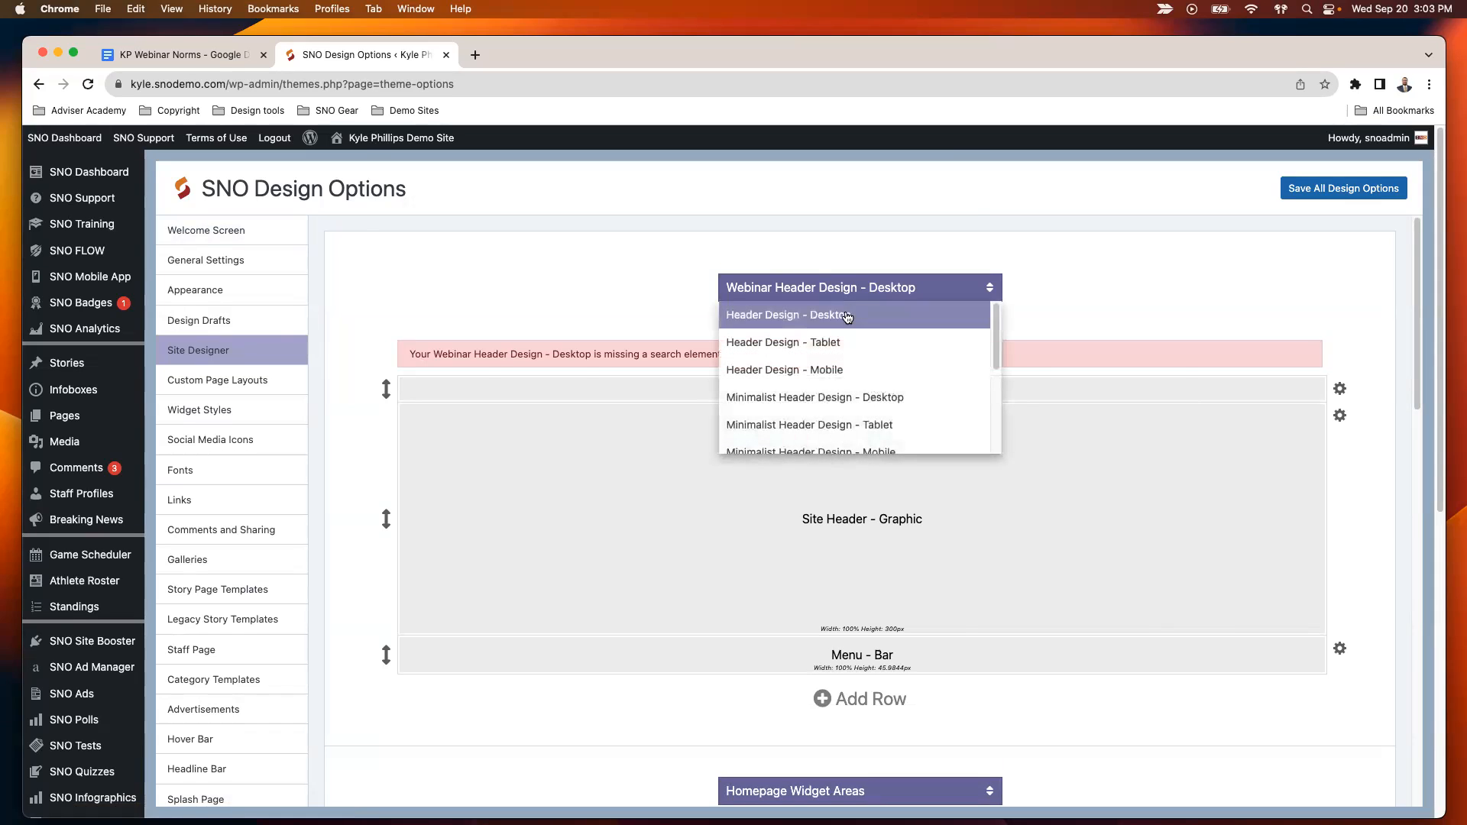
pyautogui.click(848, 313)
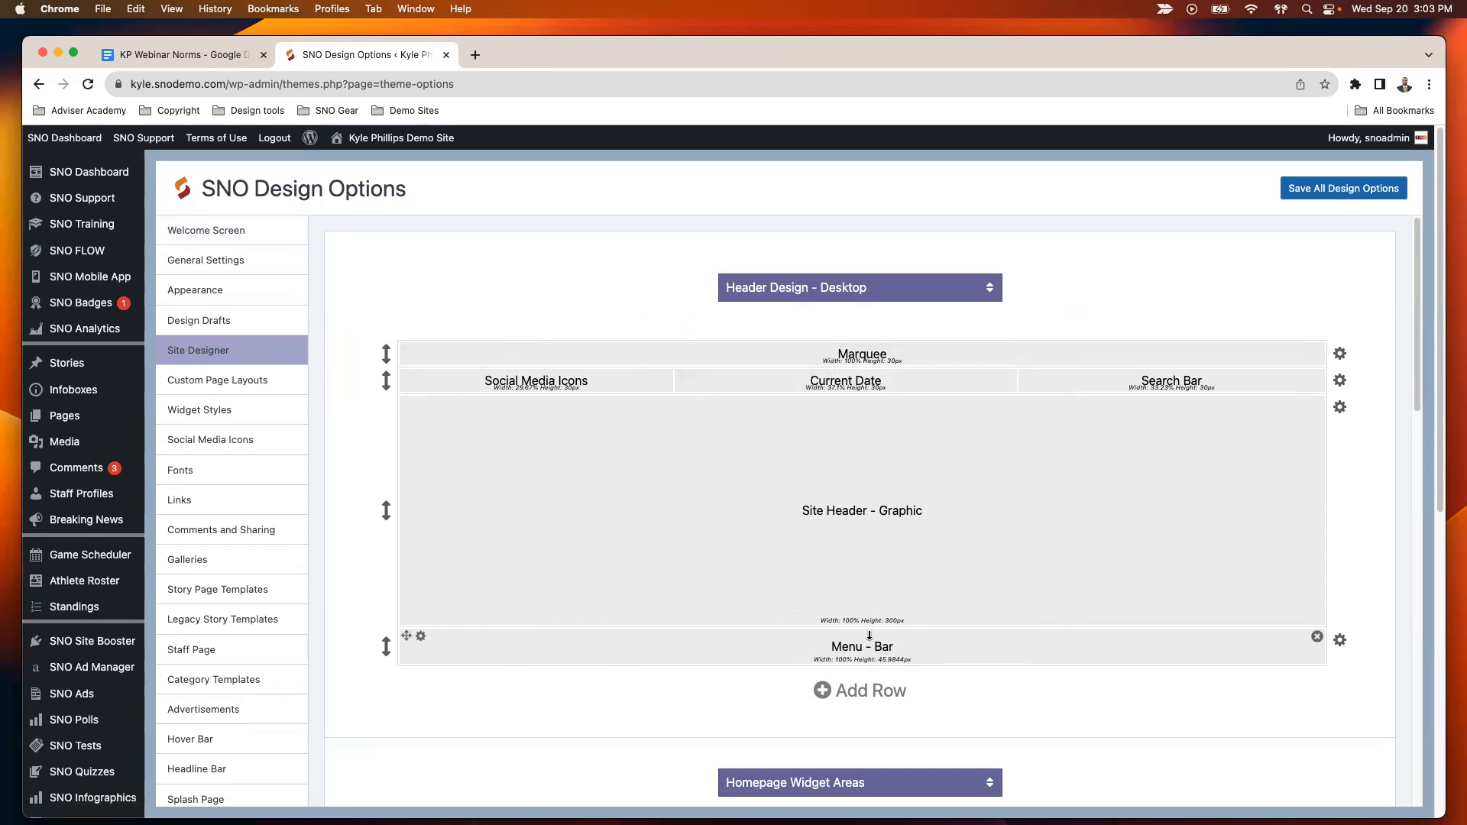
pyautogui.click(422, 639)
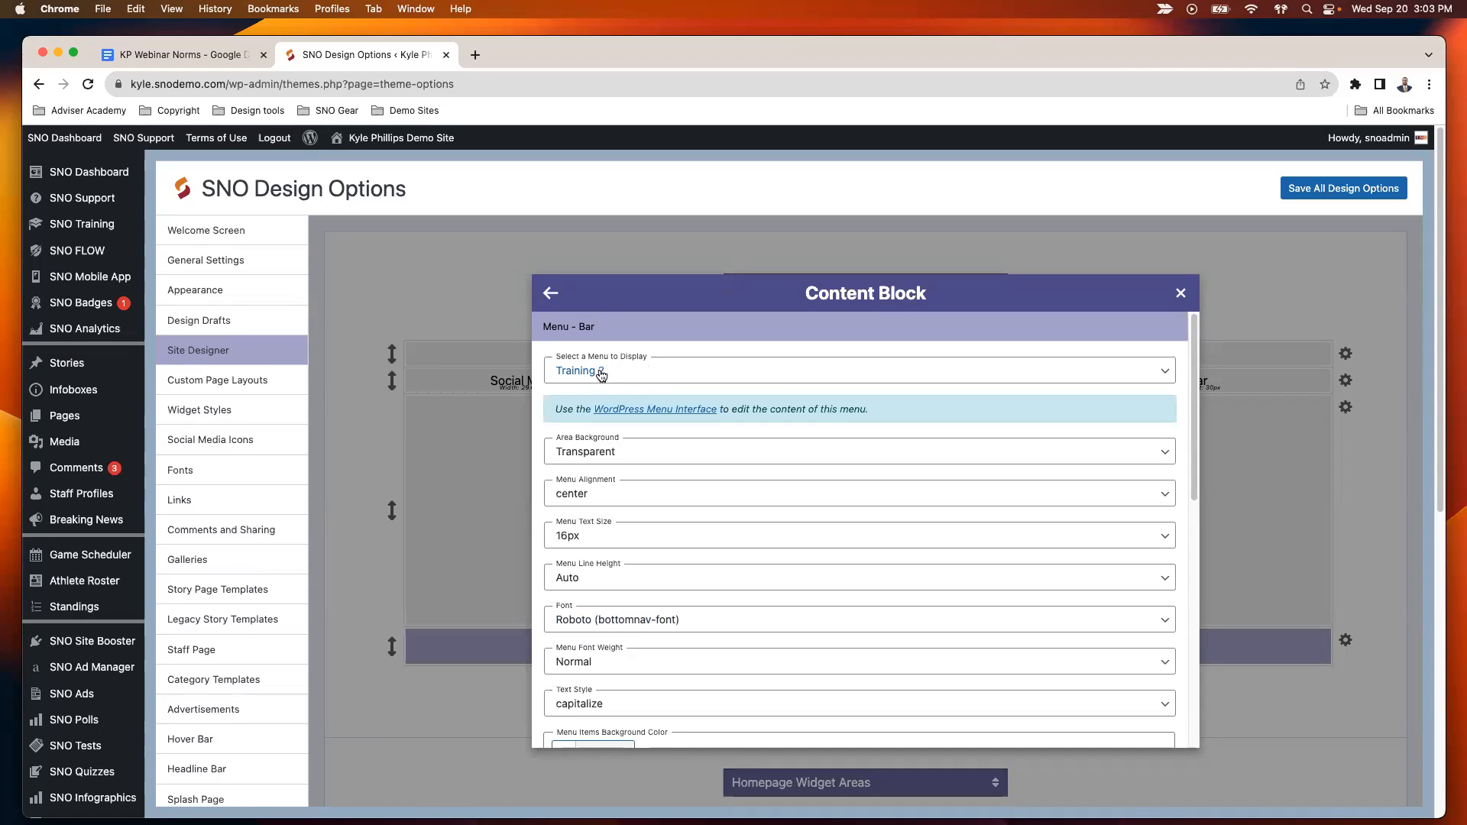
pyautogui.click(1180, 295)
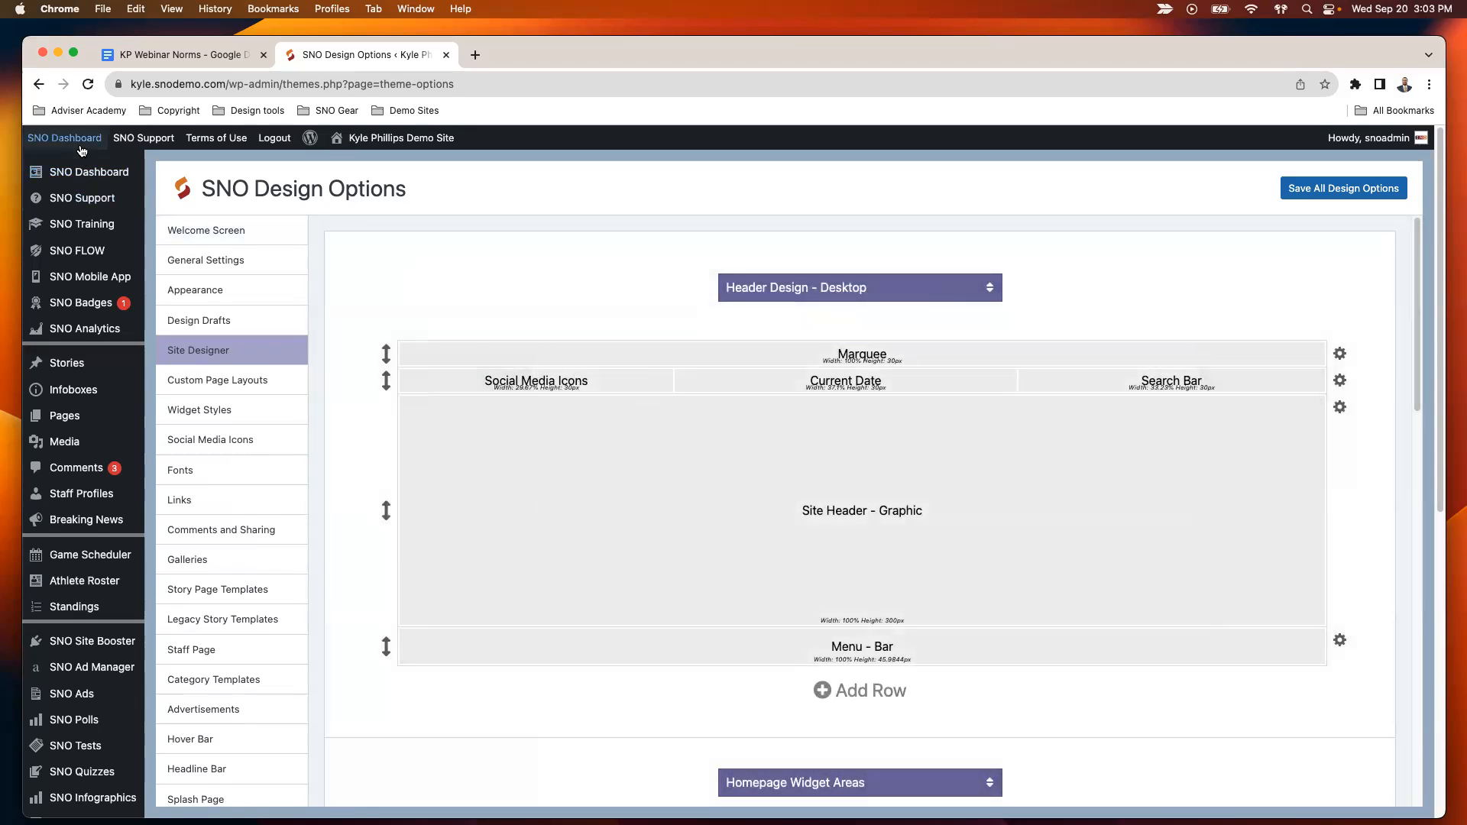
# - Return to the navigation menu editor and load the Training 2 menu for editing
pyautogui.moveTo(65, 138)
pyautogui.click(84, 224)
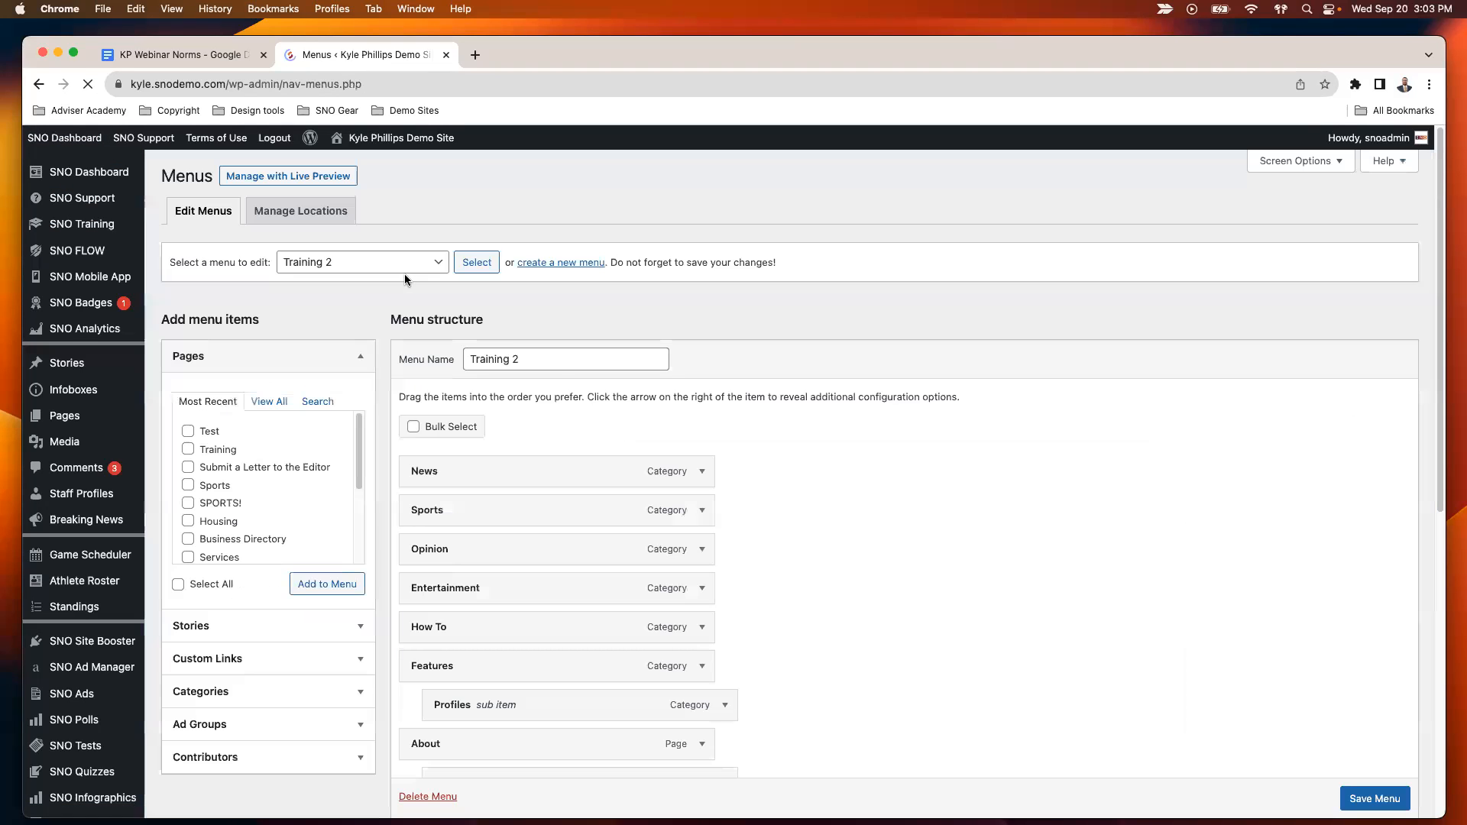
pyautogui.click(433, 263)
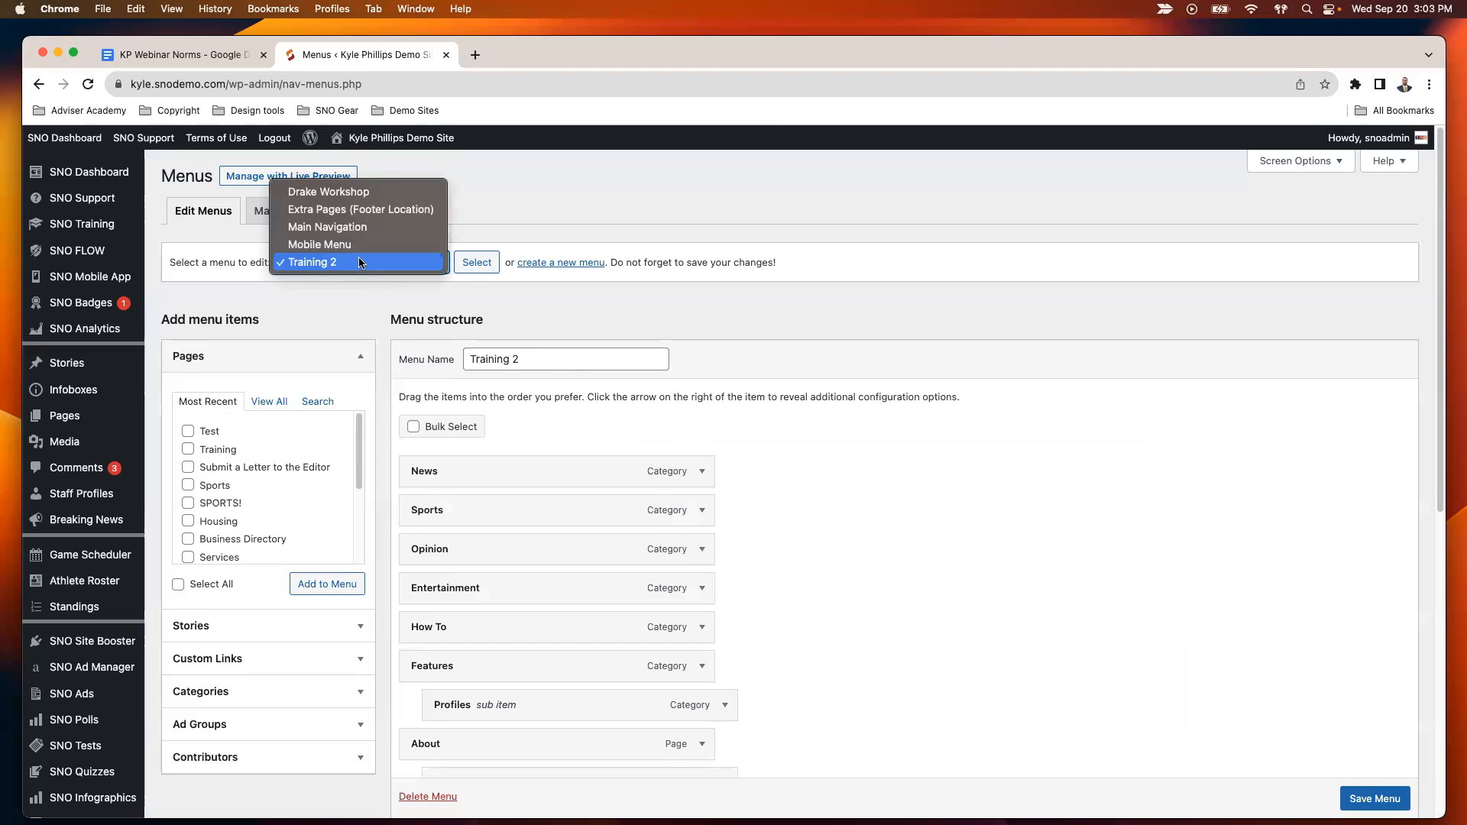
pyautogui.click(433, 269)
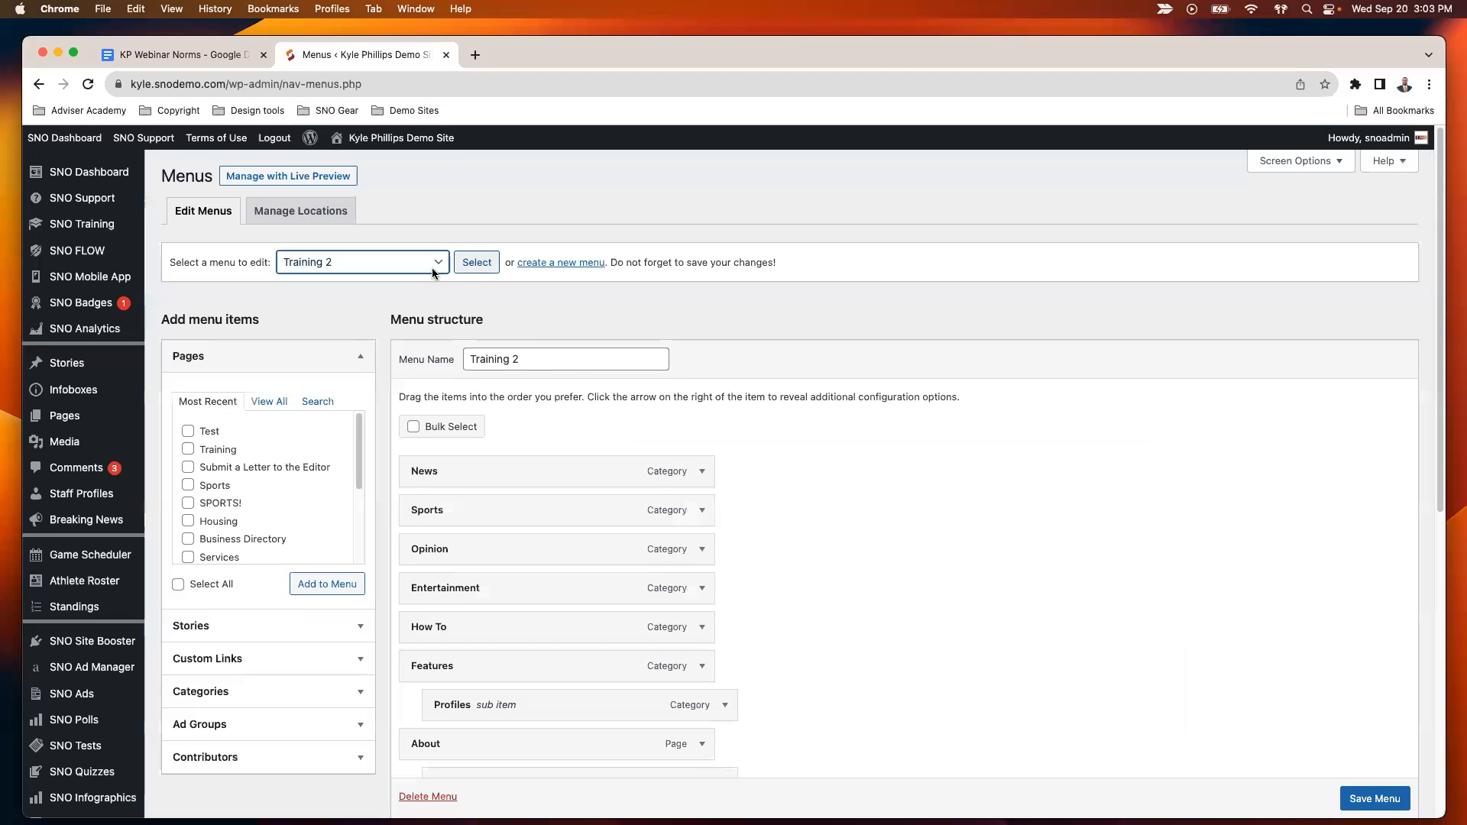
pyautogui.click(477, 263)
pyautogui.scroll(-3, 483, 394)
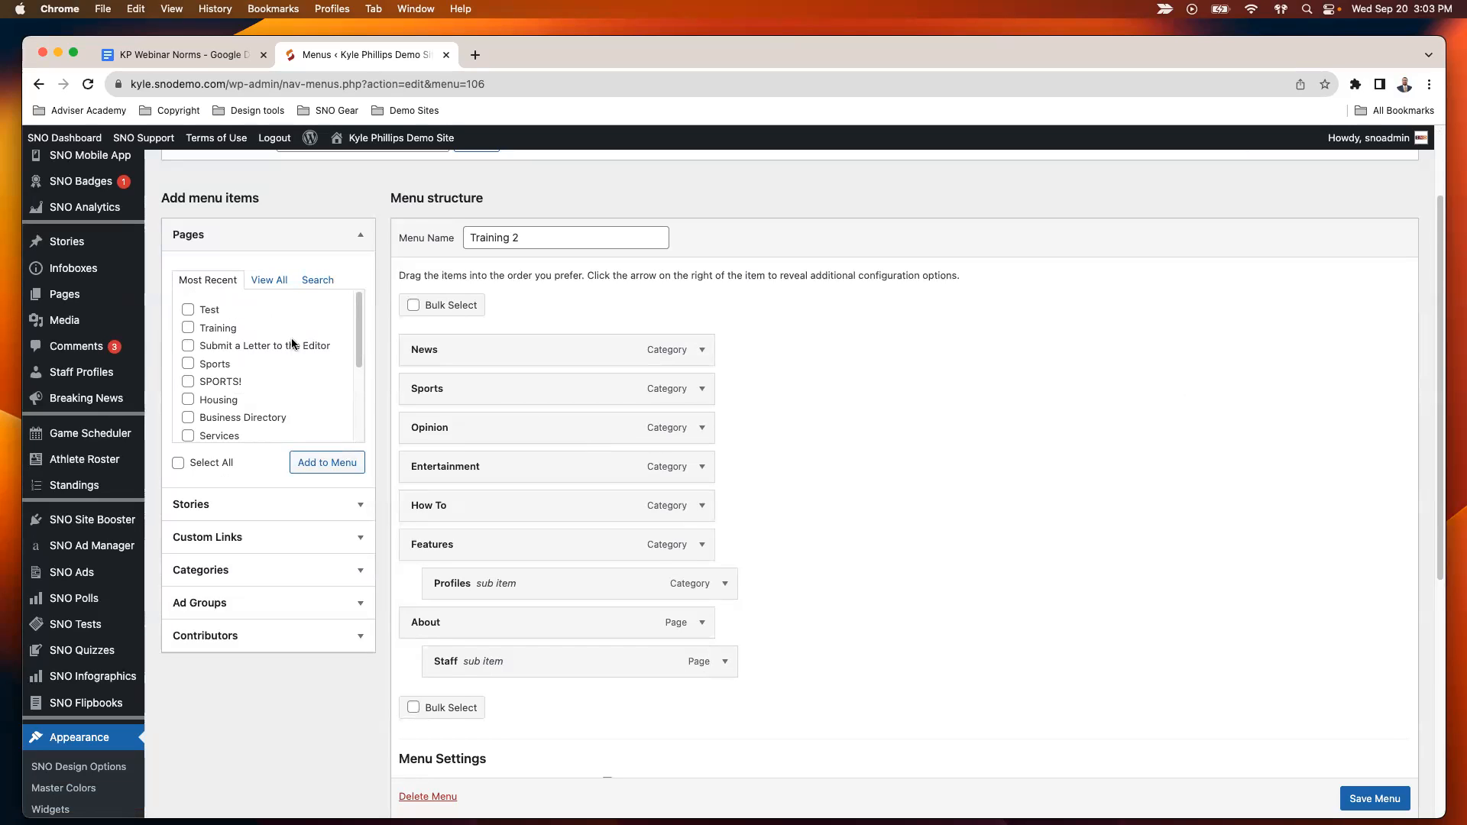
# - Add the Services page from the full pages list to the Training 2 menu
pyautogui.click(269, 280)
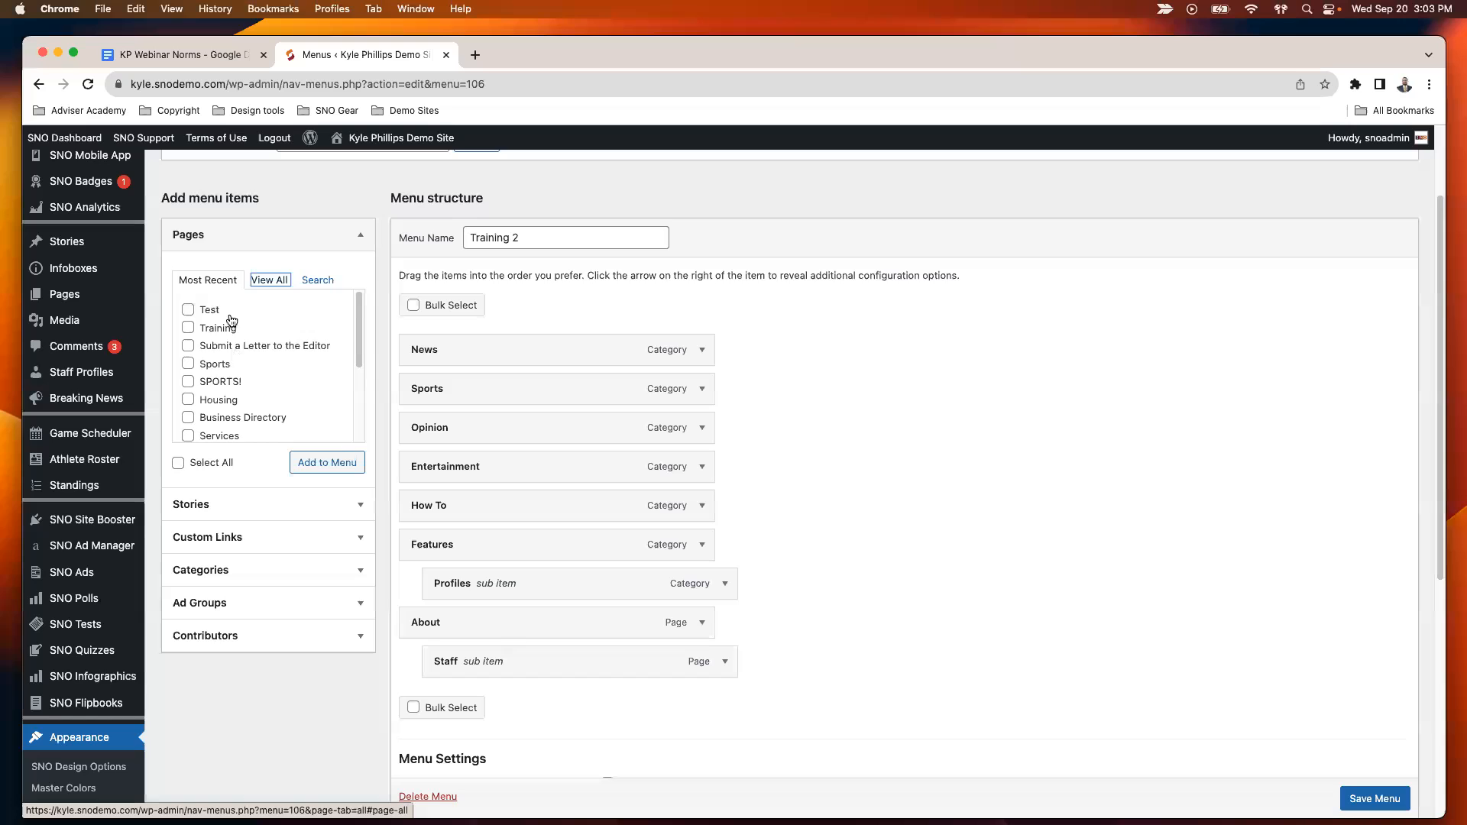
pyautogui.scroll(-3, 260, 337)
pyautogui.scroll(-1, 259, 382)
pyautogui.click(188, 383)
pyautogui.click(330, 464)
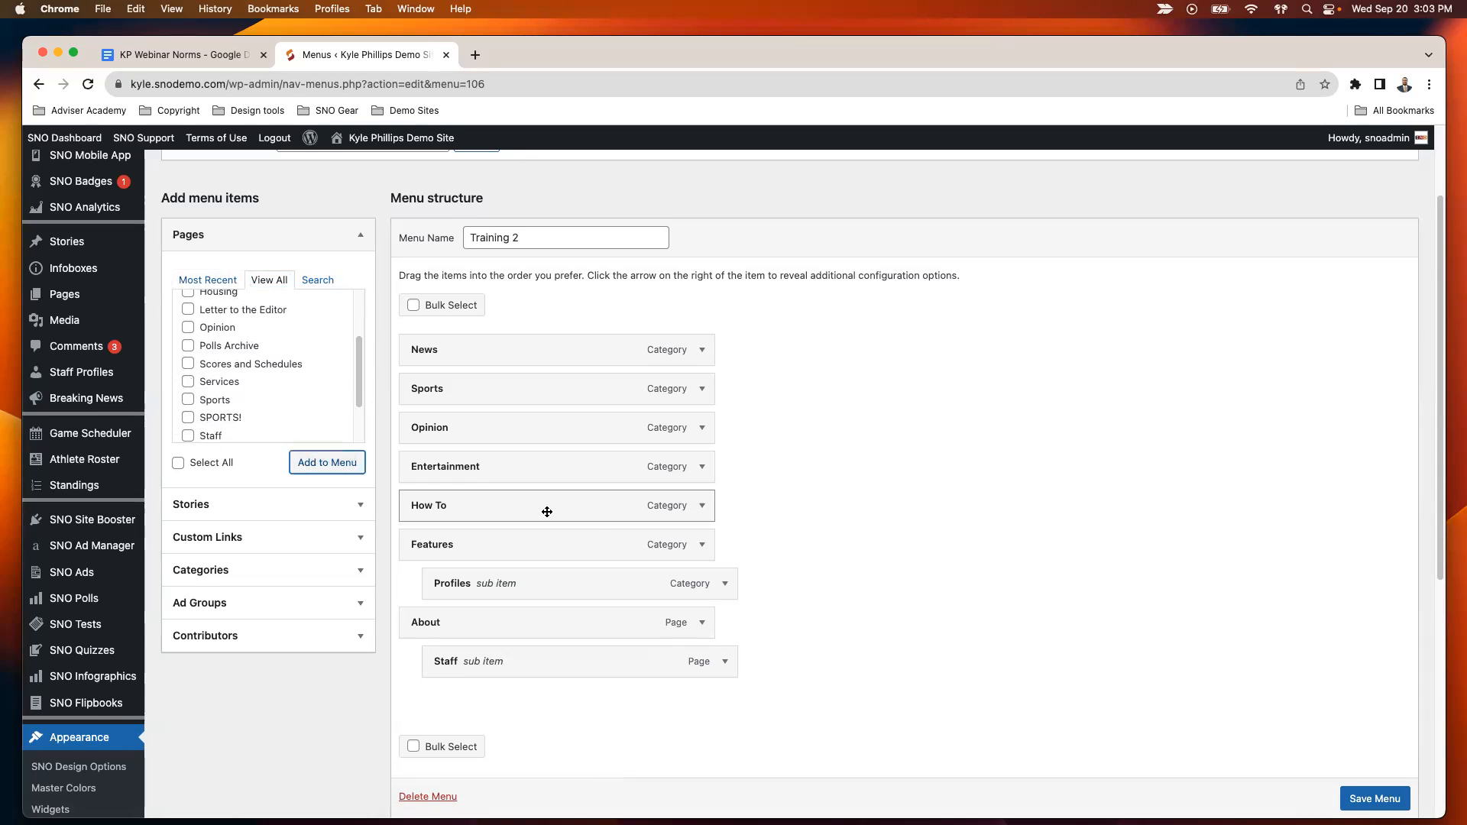
pyautogui.scroll(-3, 566, 459)
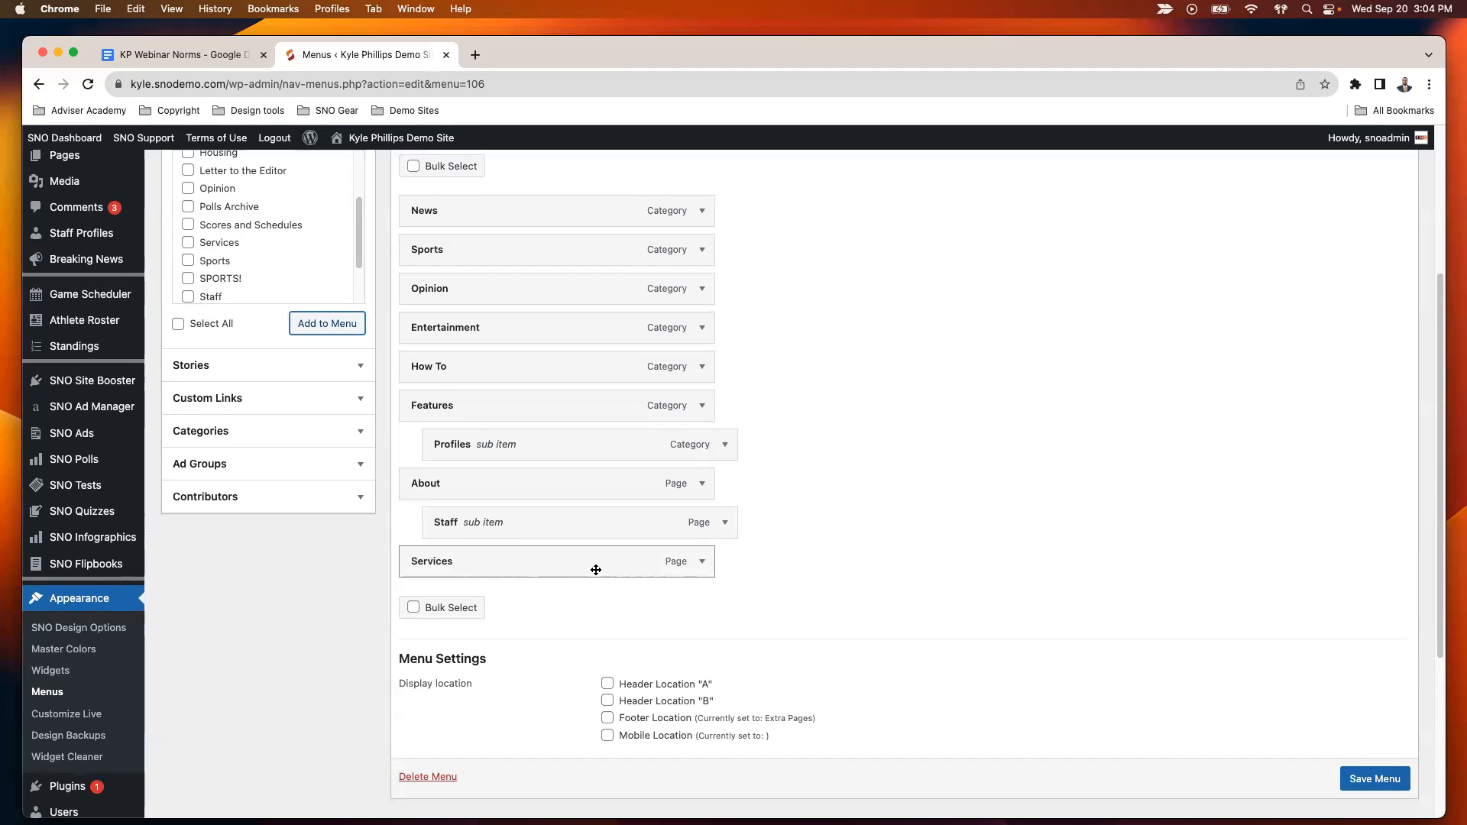
# - Remove the Services page item from the Training 2 menu
pyautogui.click(703, 564)
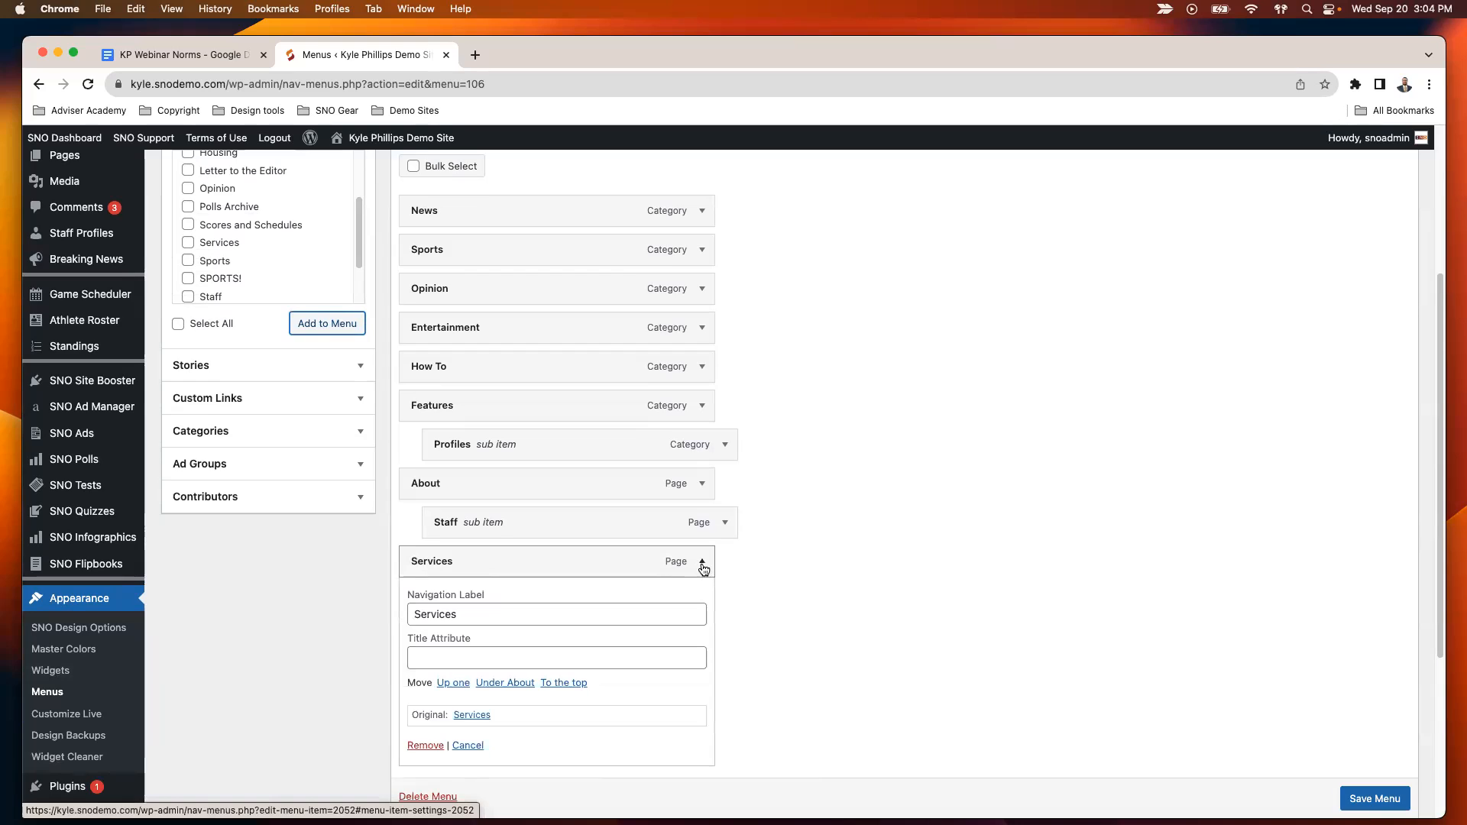
pyautogui.scroll(-1, 543, 678)
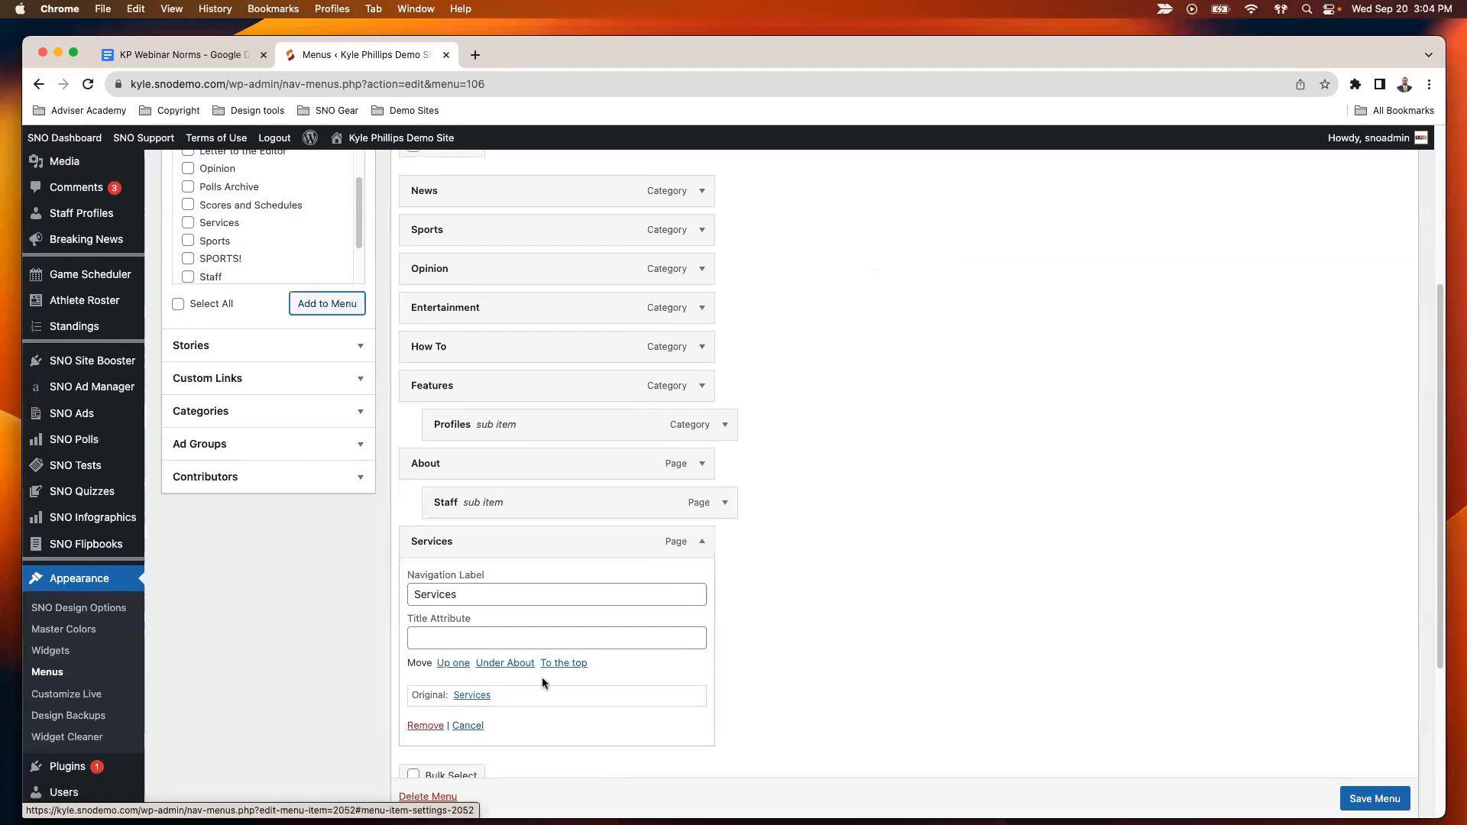
pyautogui.click(425, 727)
pyautogui.scroll(4, 625, 523)
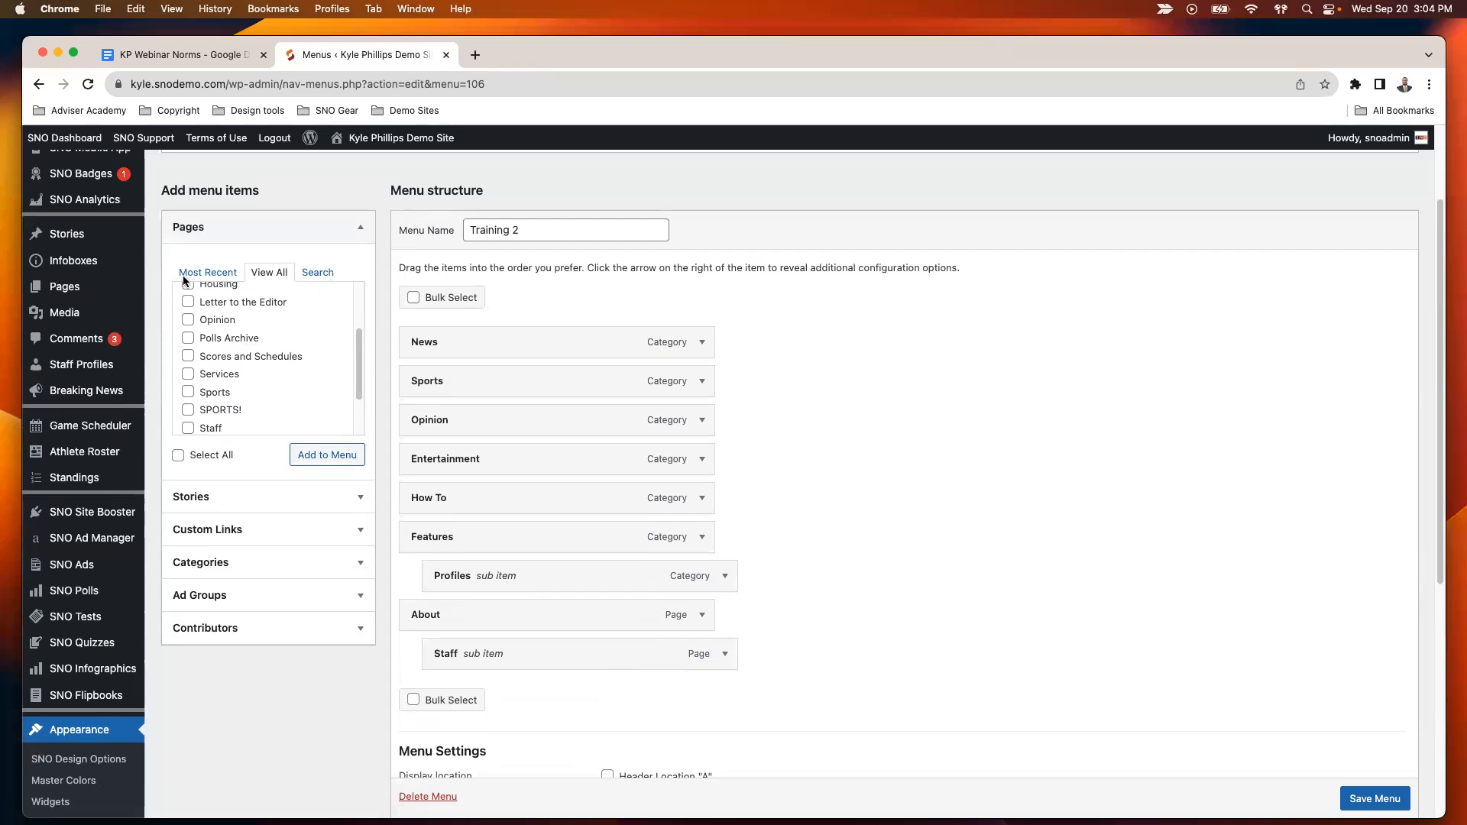
# - Add the New Category and Sub category categories to the Training 2 menu and place New Category between News and Sports
pyautogui.click(183, 275)
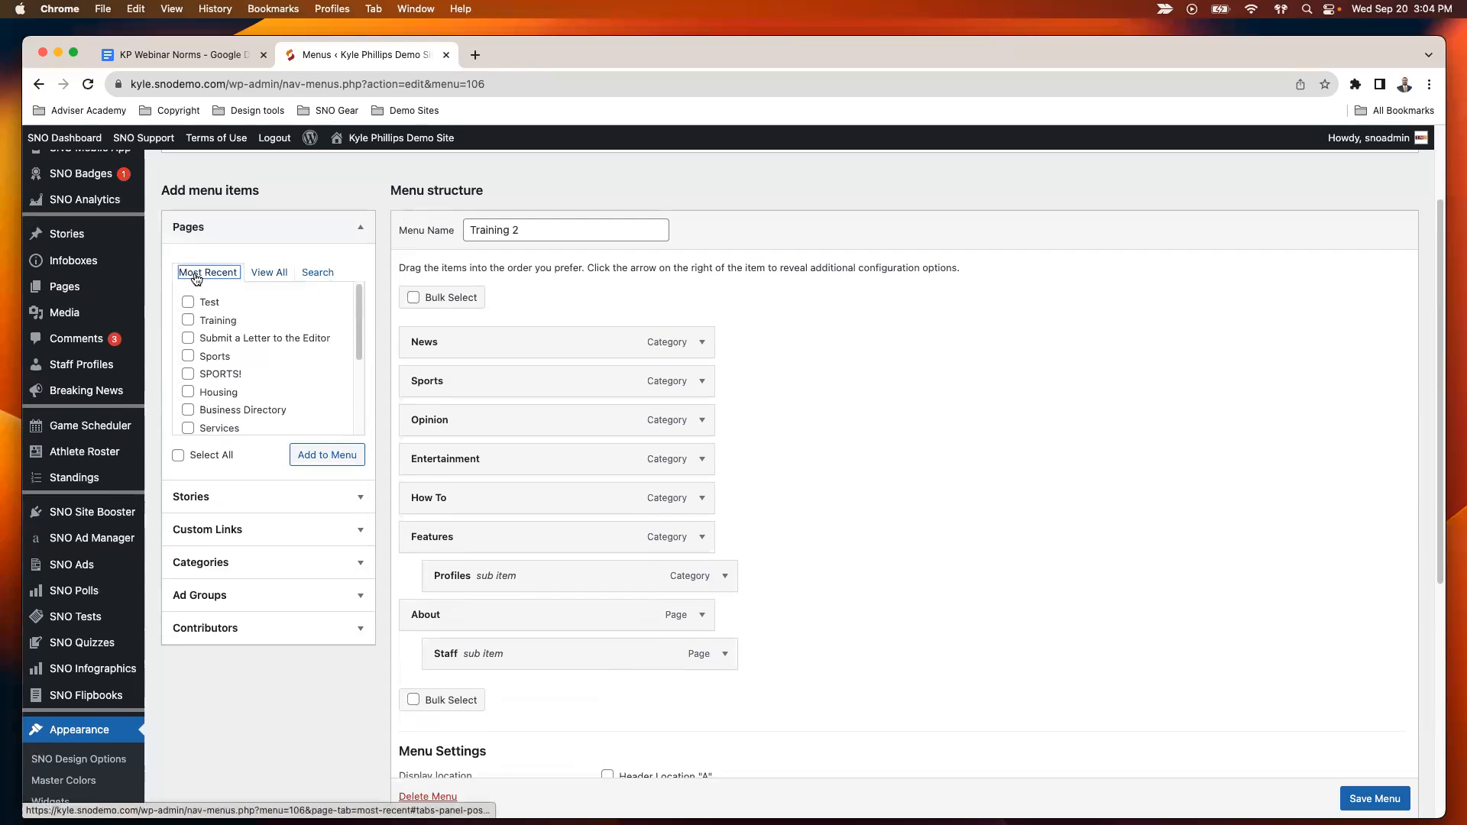
pyautogui.click(240, 569)
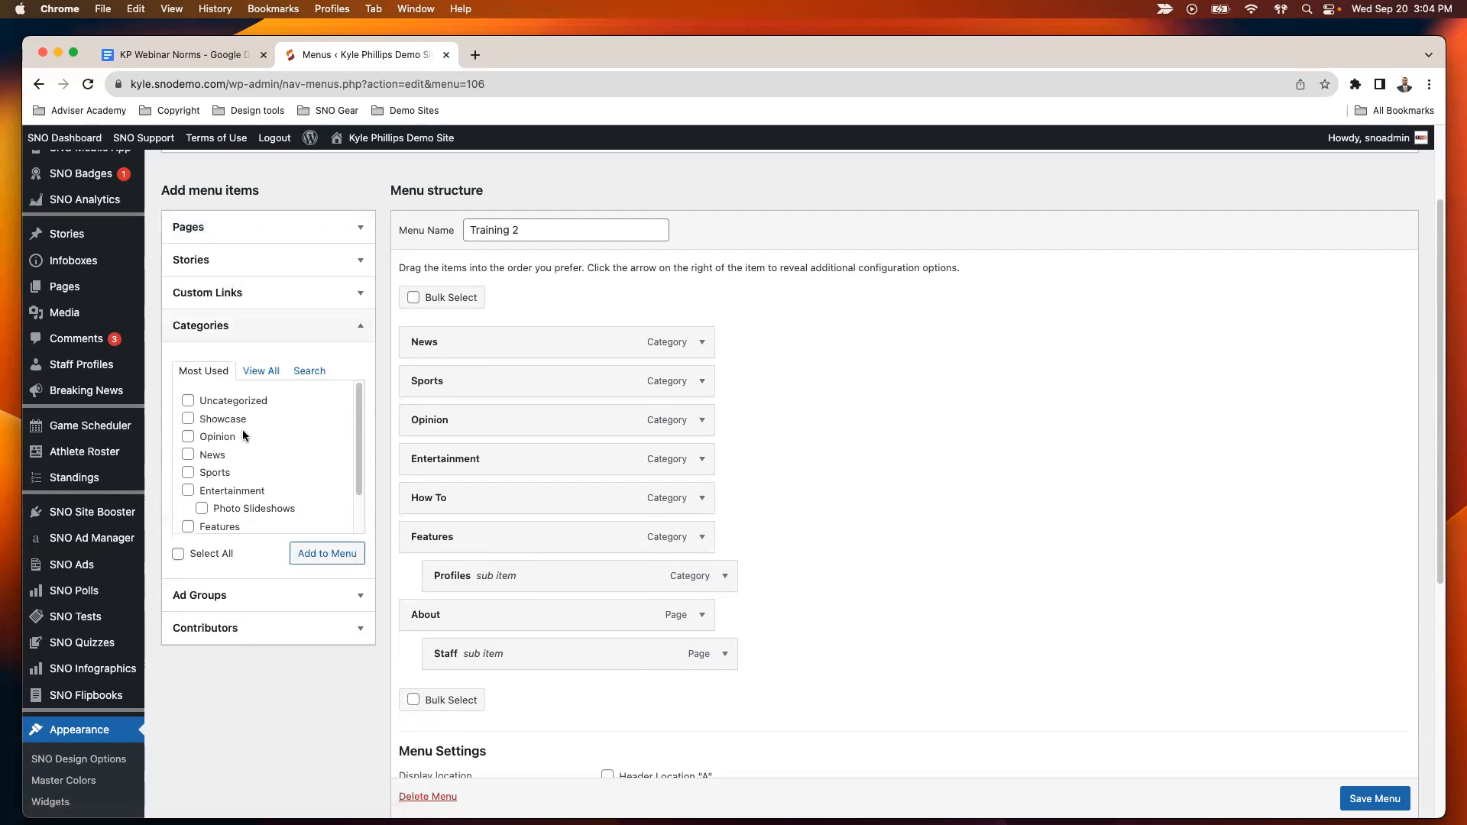
pyautogui.click(264, 371)
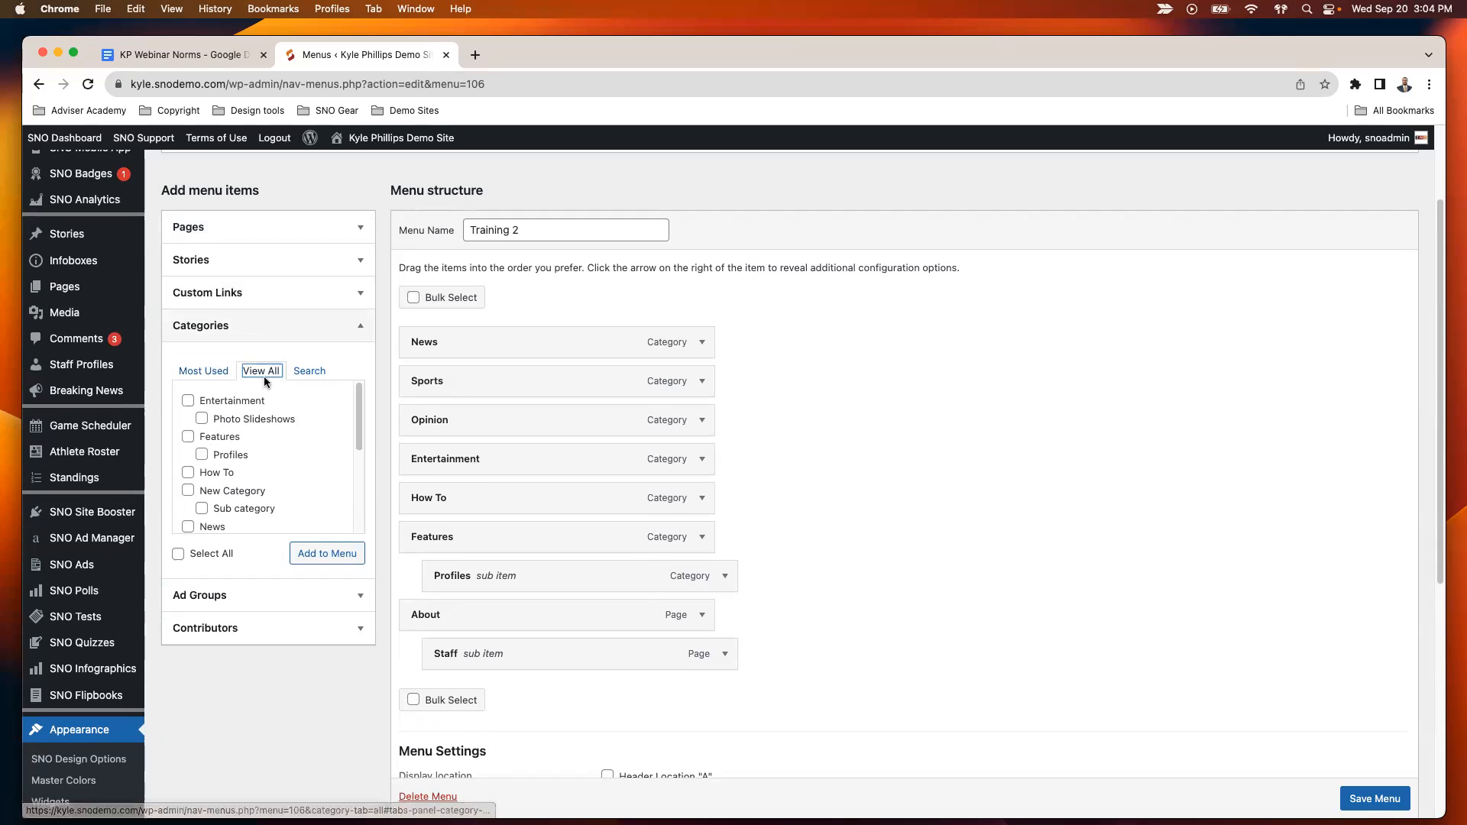
pyautogui.click(188, 490)
pyautogui.click(320, 555)
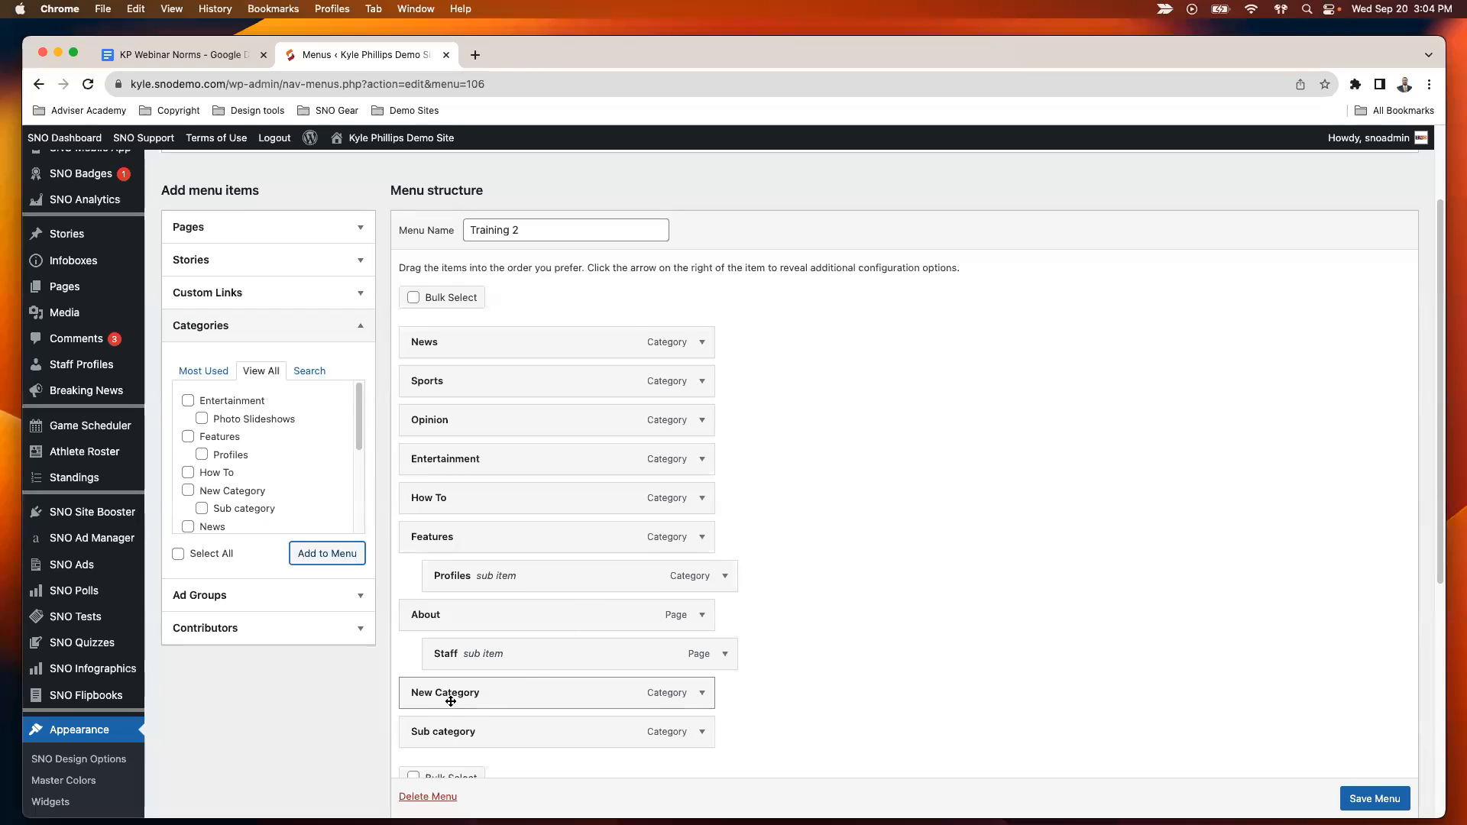
pyautogui.moveTo(451, 701); pyautogui.dragTo(459, 380)
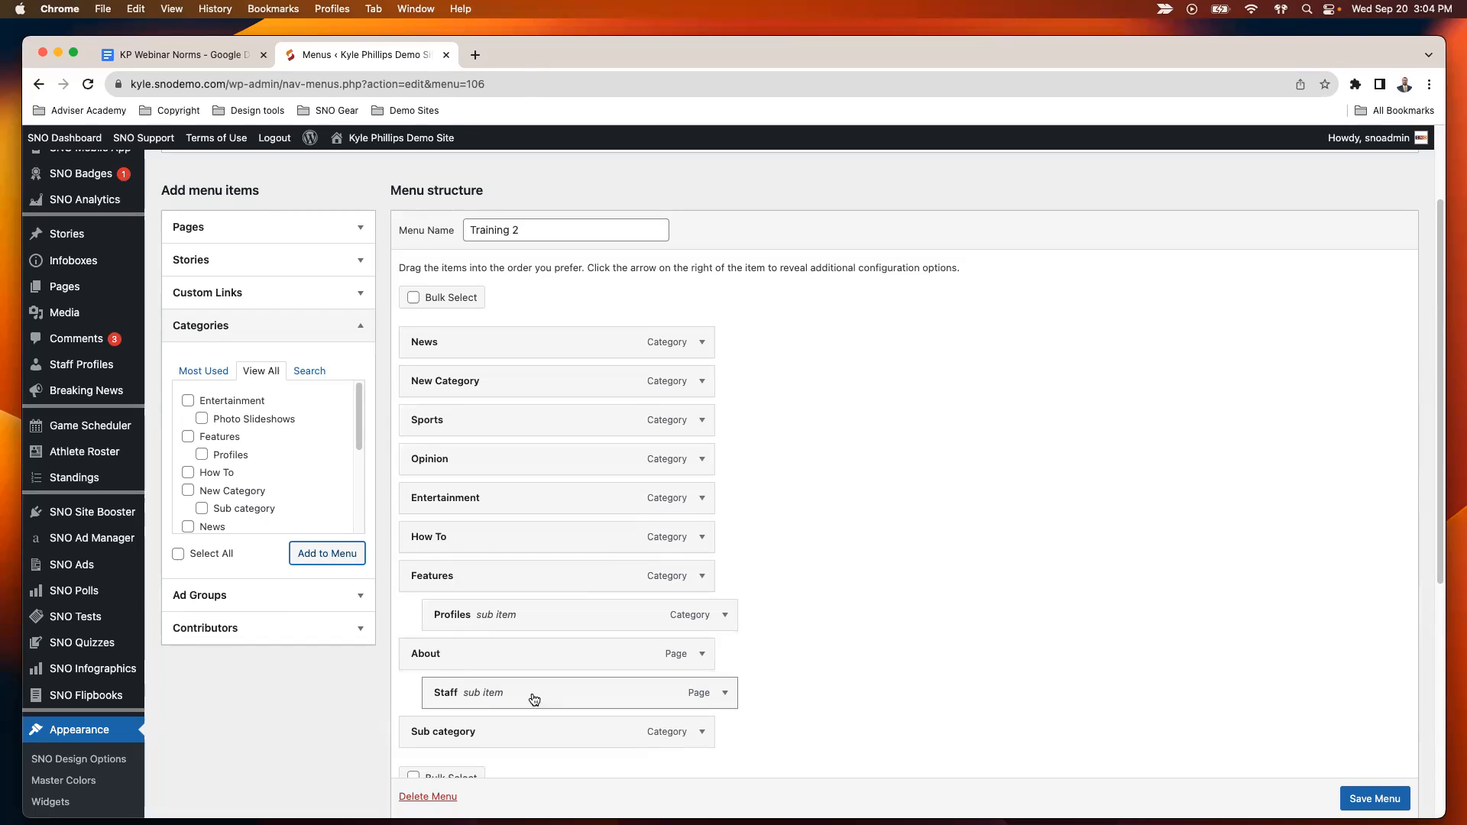
# - Open the live site in a separate browser tab and view the submenus under Features and About
pyautogui.rightClick(401, 59)
pyautogui.click(523, 156)
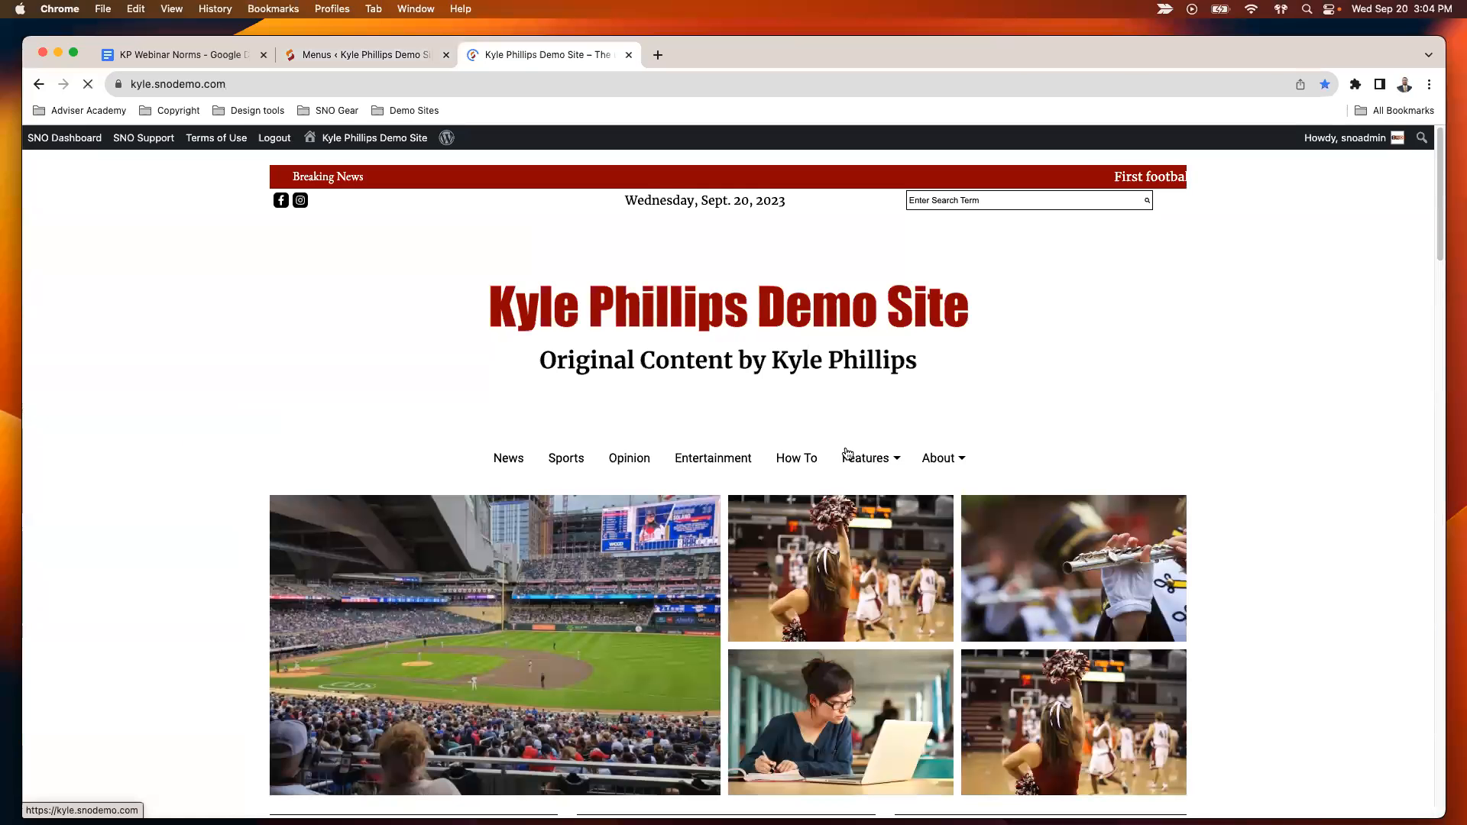
pyautogui.moveTo(860, 463)
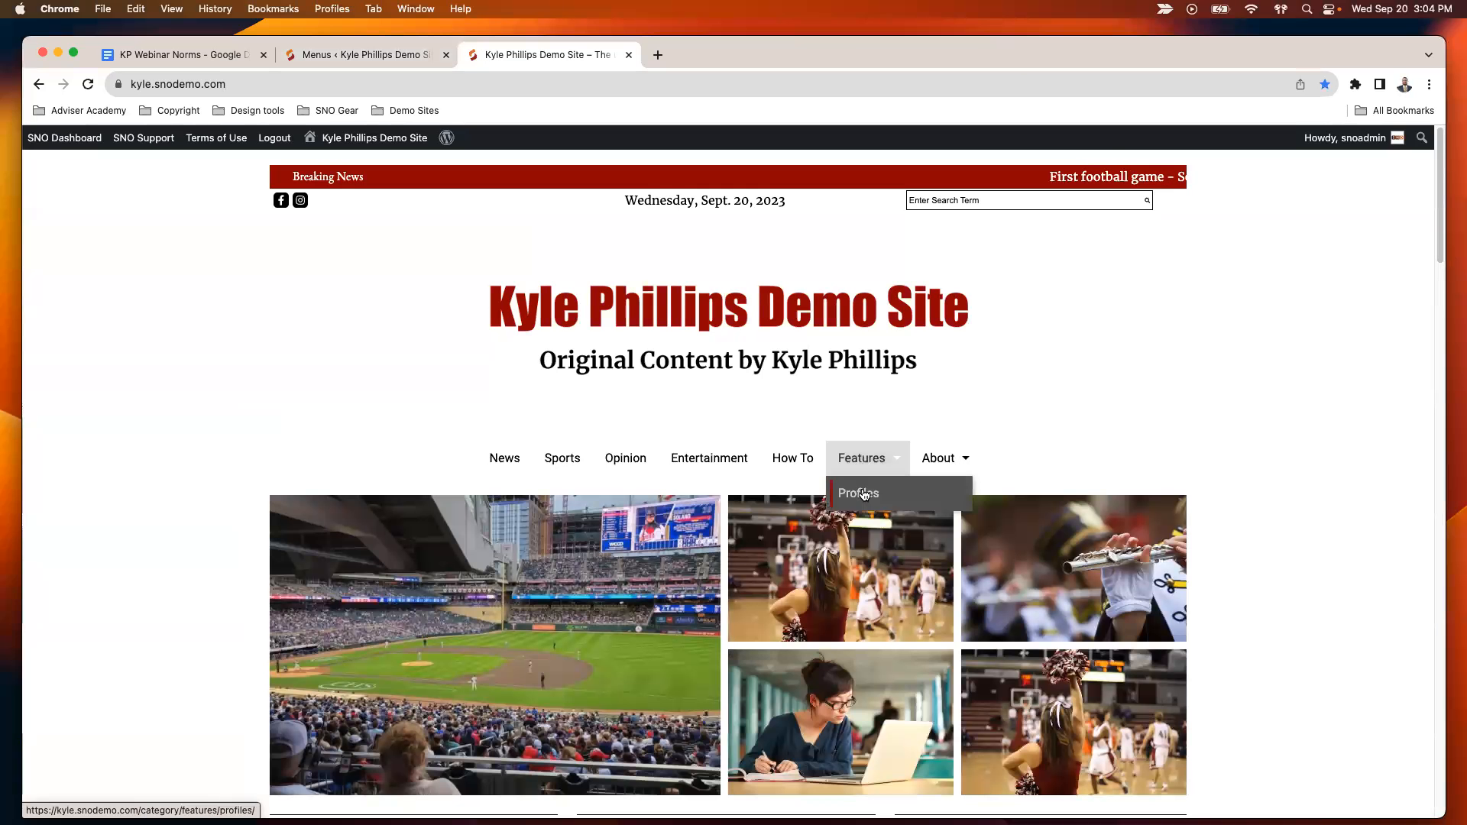
pyautogui.moveTo(941, 461)
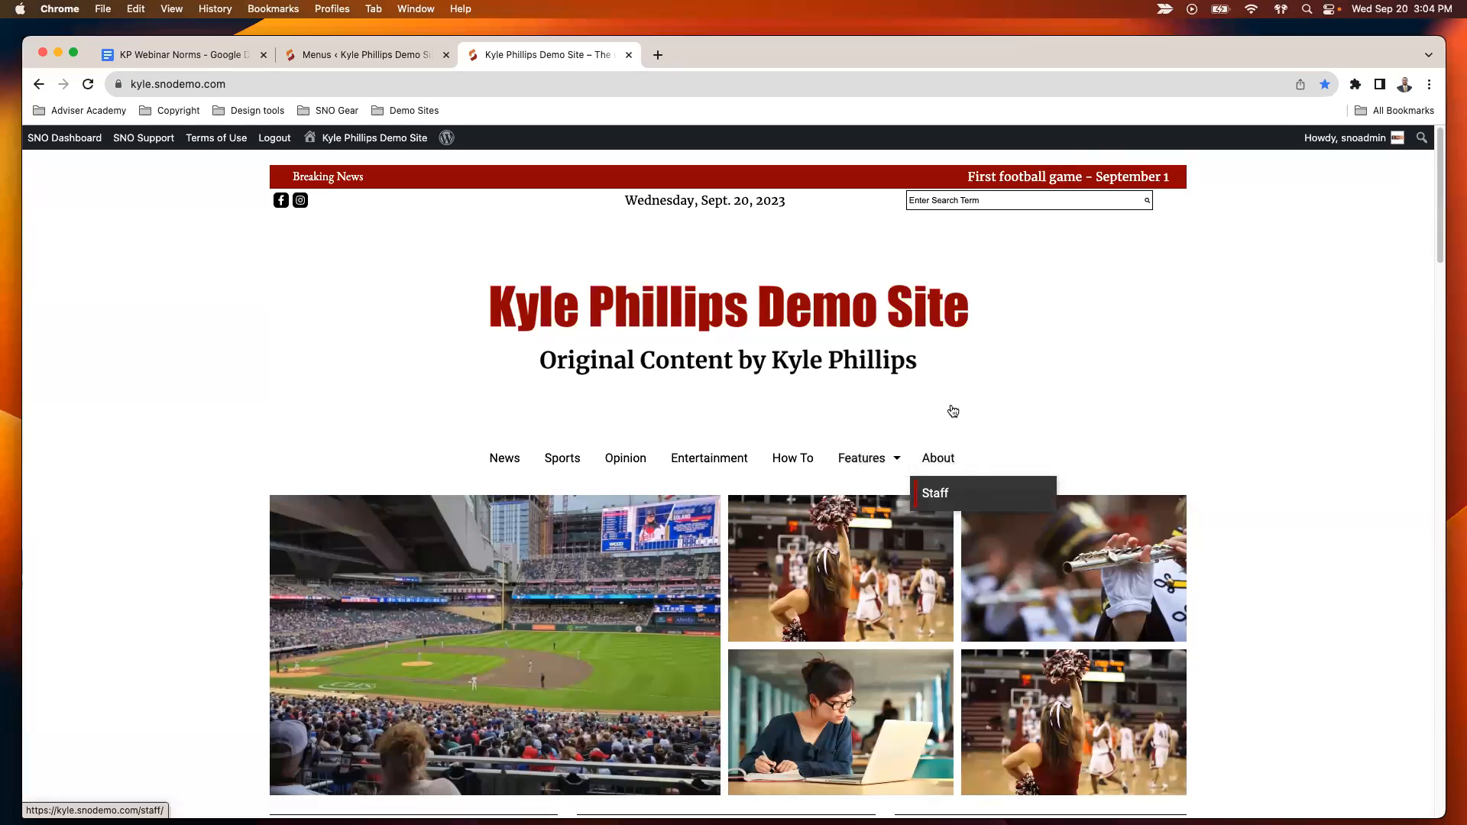
# - Return to the menu editor and move Sub category beneath New Category, nested as its sub item
pyautogui.click(347, 54)
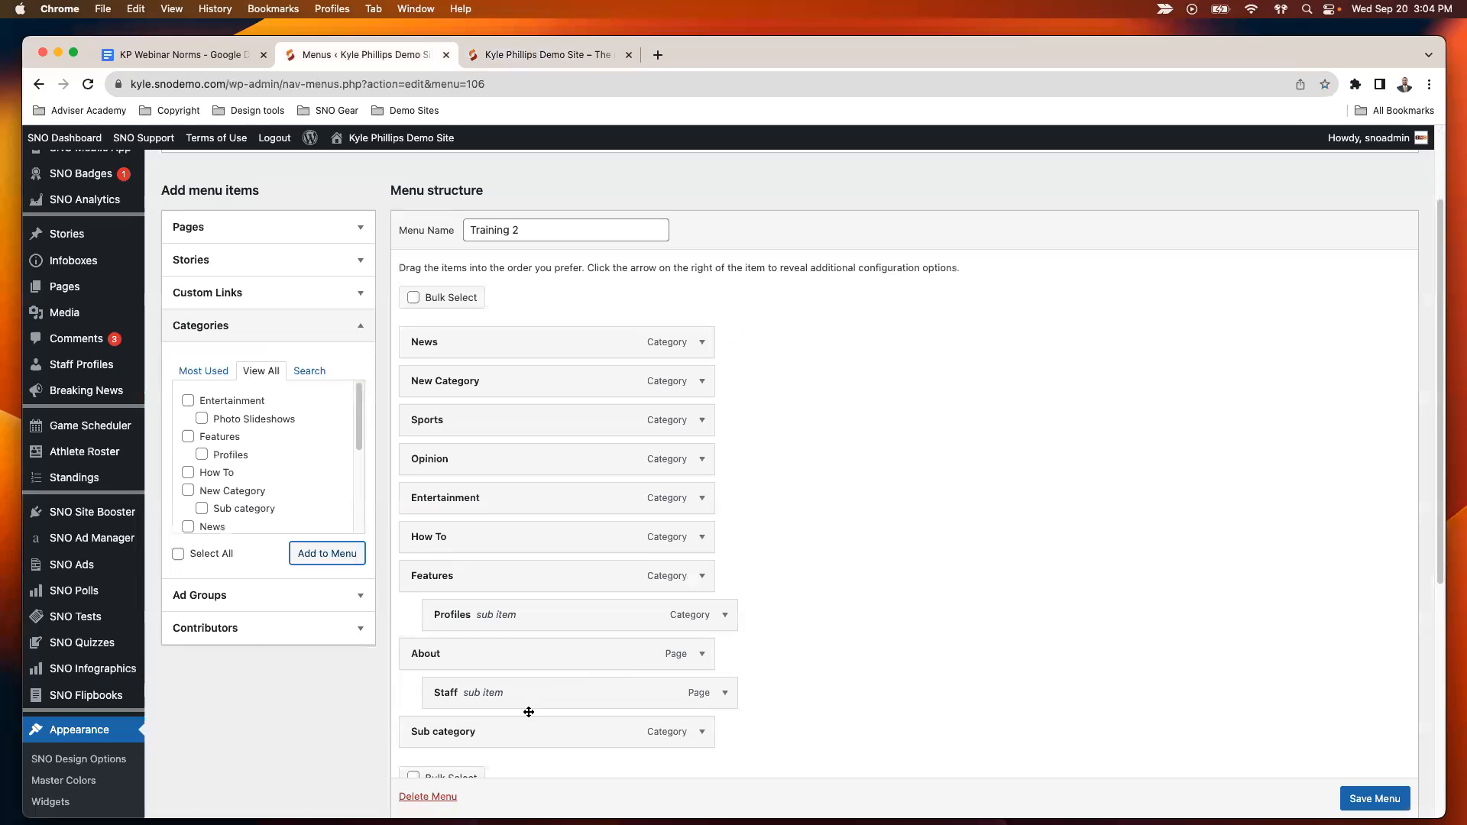
pyautogui.moveTo(511, 724); pyautogui.dragTo(437, 419)
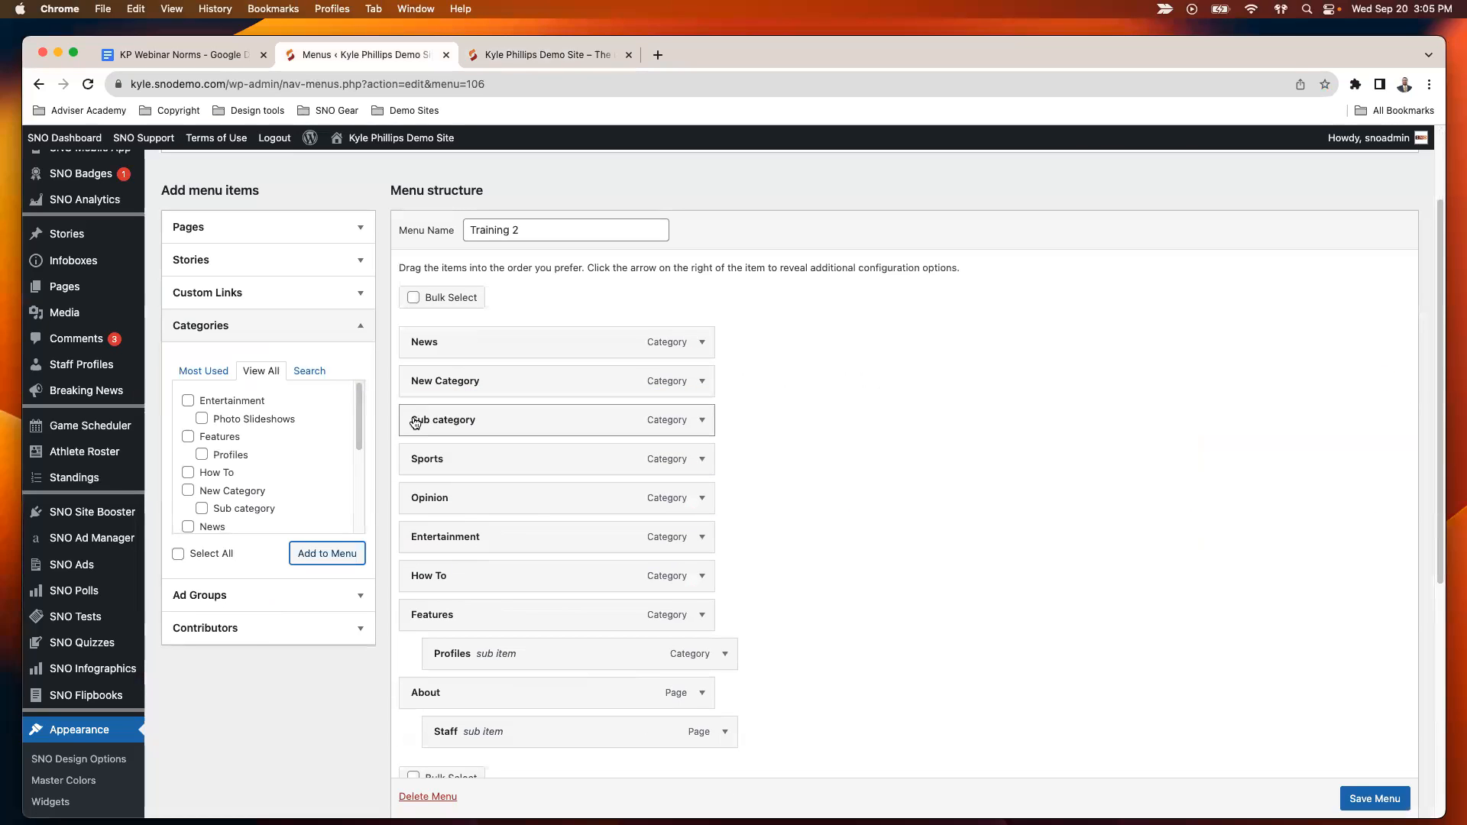
pyautogui.moveTo(415, 423); pyautogui.dragTo(484, 417)
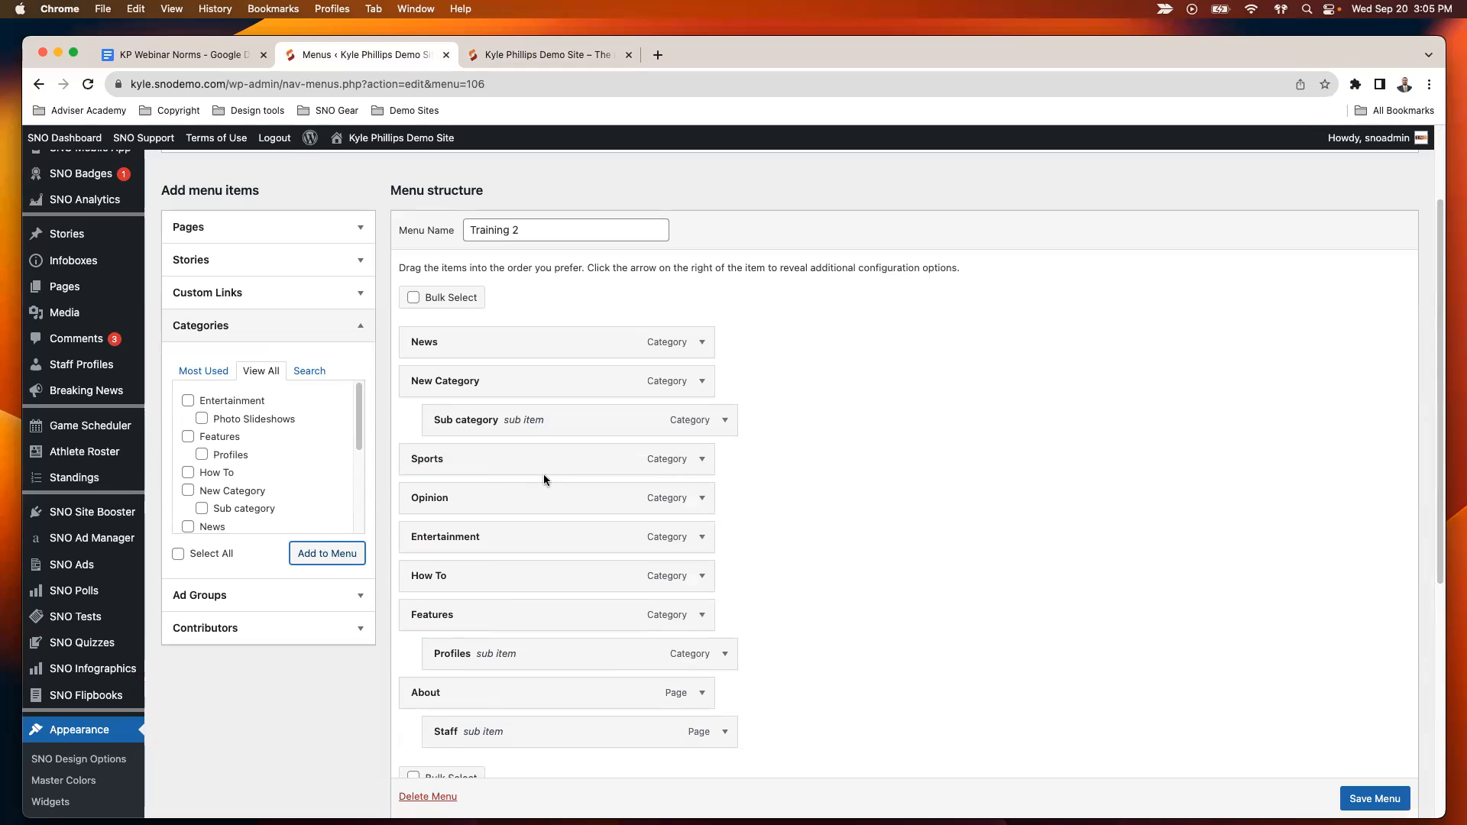
# - Change the navigation label of the New Category menu item to A&E
pyautogui.click(702, 385)
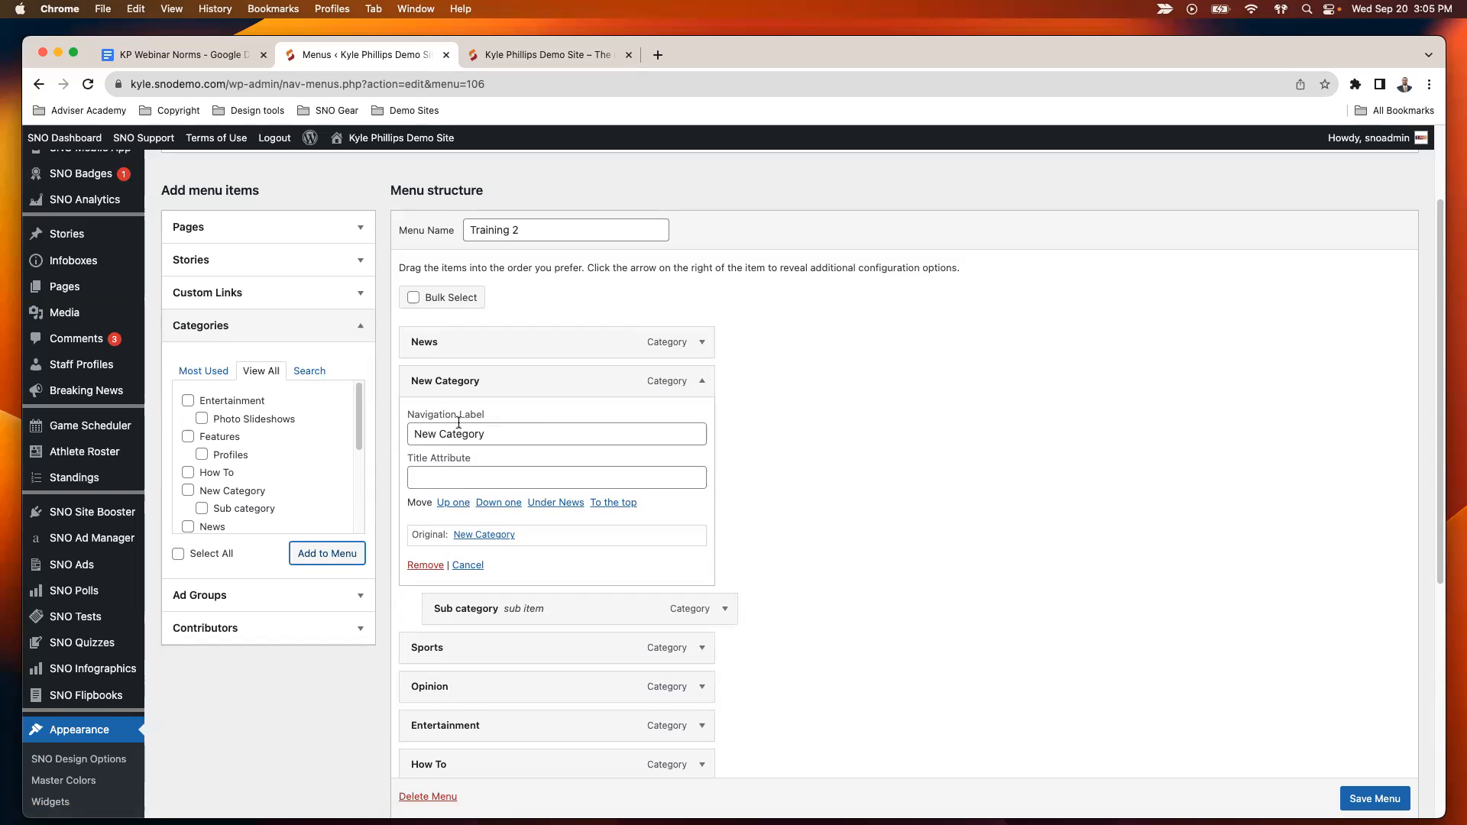
pyautogui.click(701, 384)
pyautogui.click(702, 382)
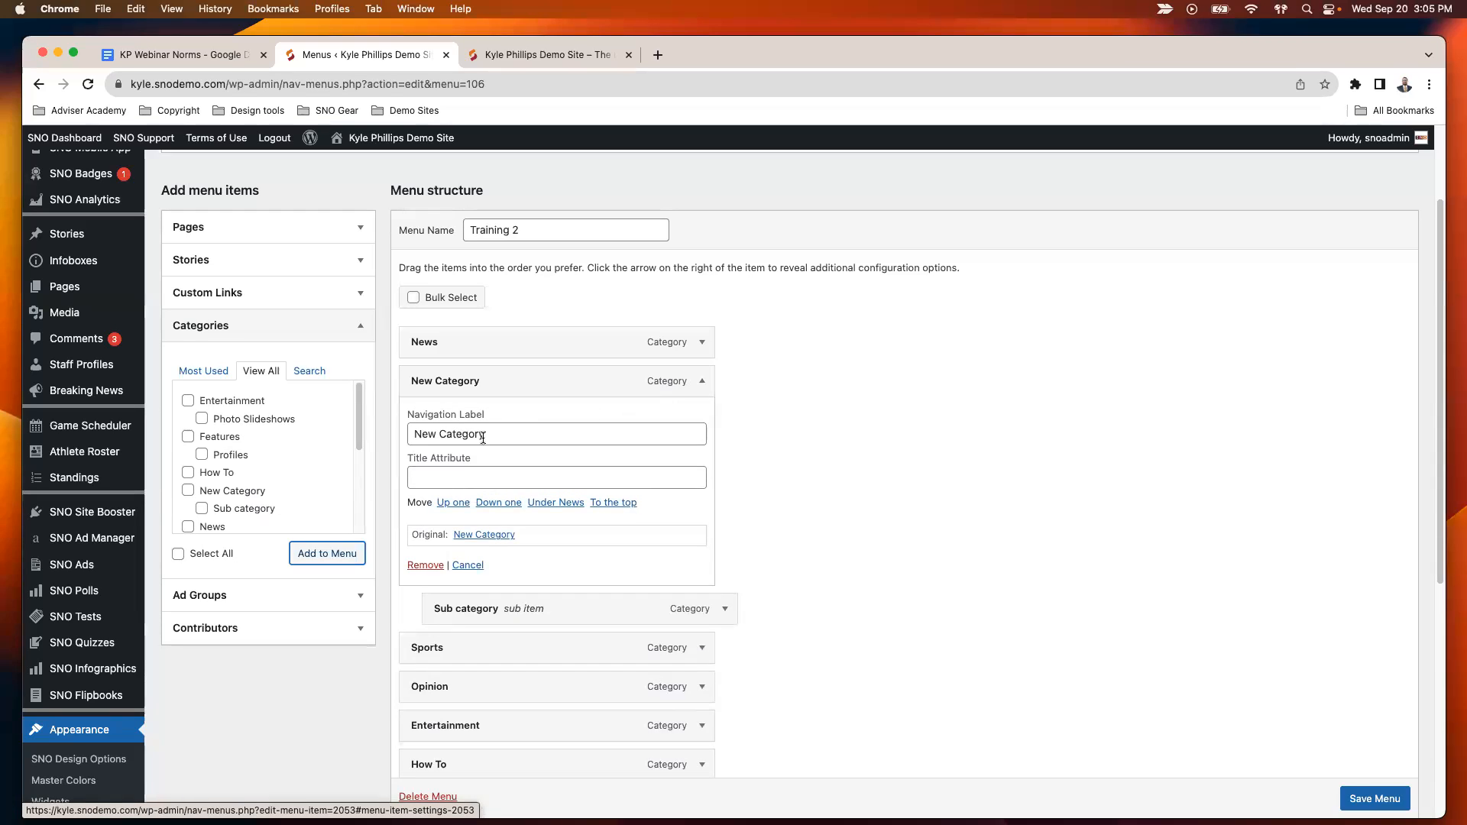
pyautogui.moveTo(486, 434); pyautogui.dragTo(388, 428)
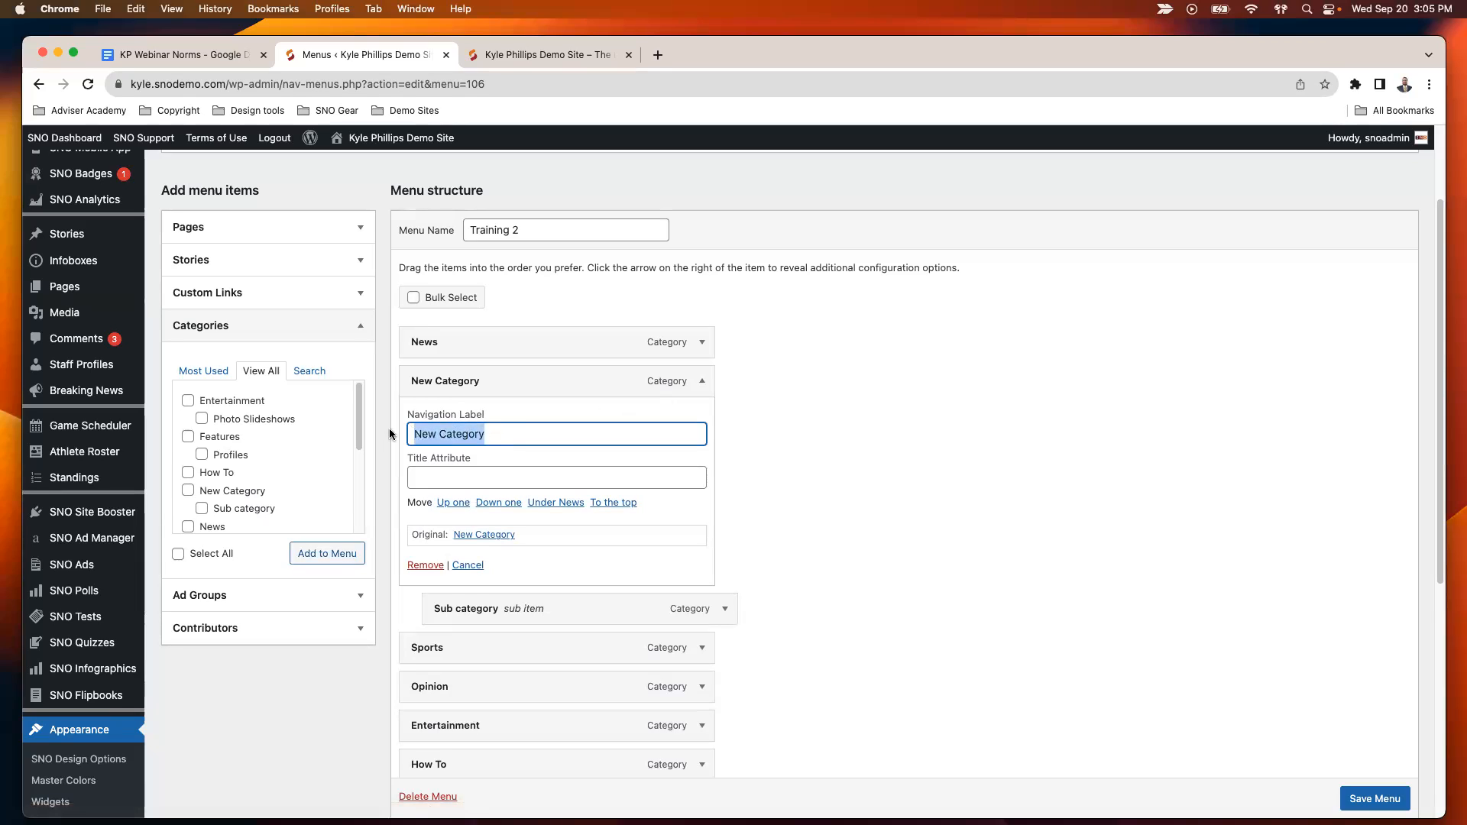
pyautogui.write('A&E')
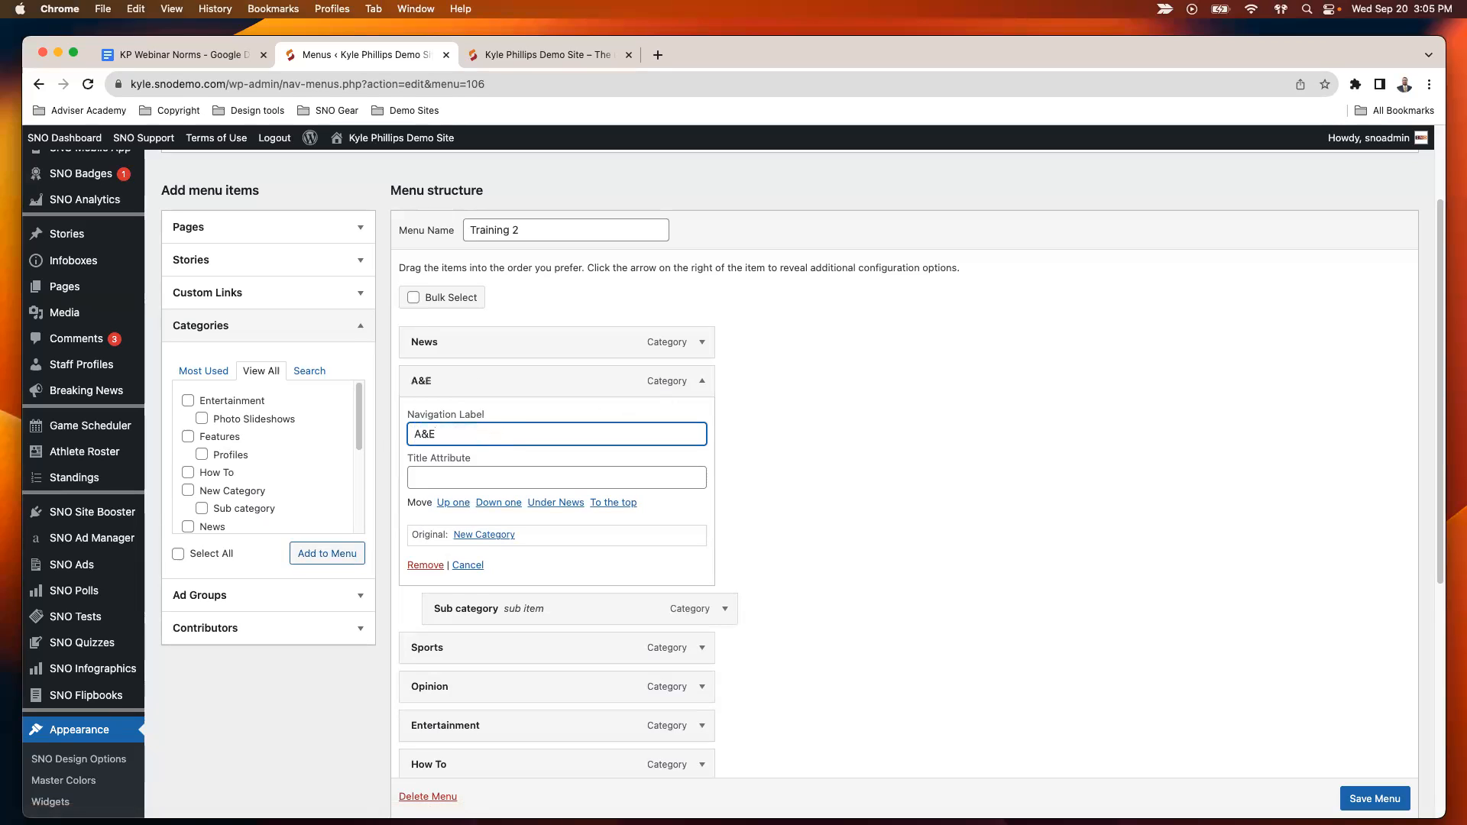
pyautogui.click(701, 381)
# - Change the navigation label of the Sub category item to Reviews and save the Training 2 menu
pyautogui.click(723, 420)
pyautogui.moveTo(506, 474); pyautogui.dragTo(416, 472)
pyautogui.write('Reviews')
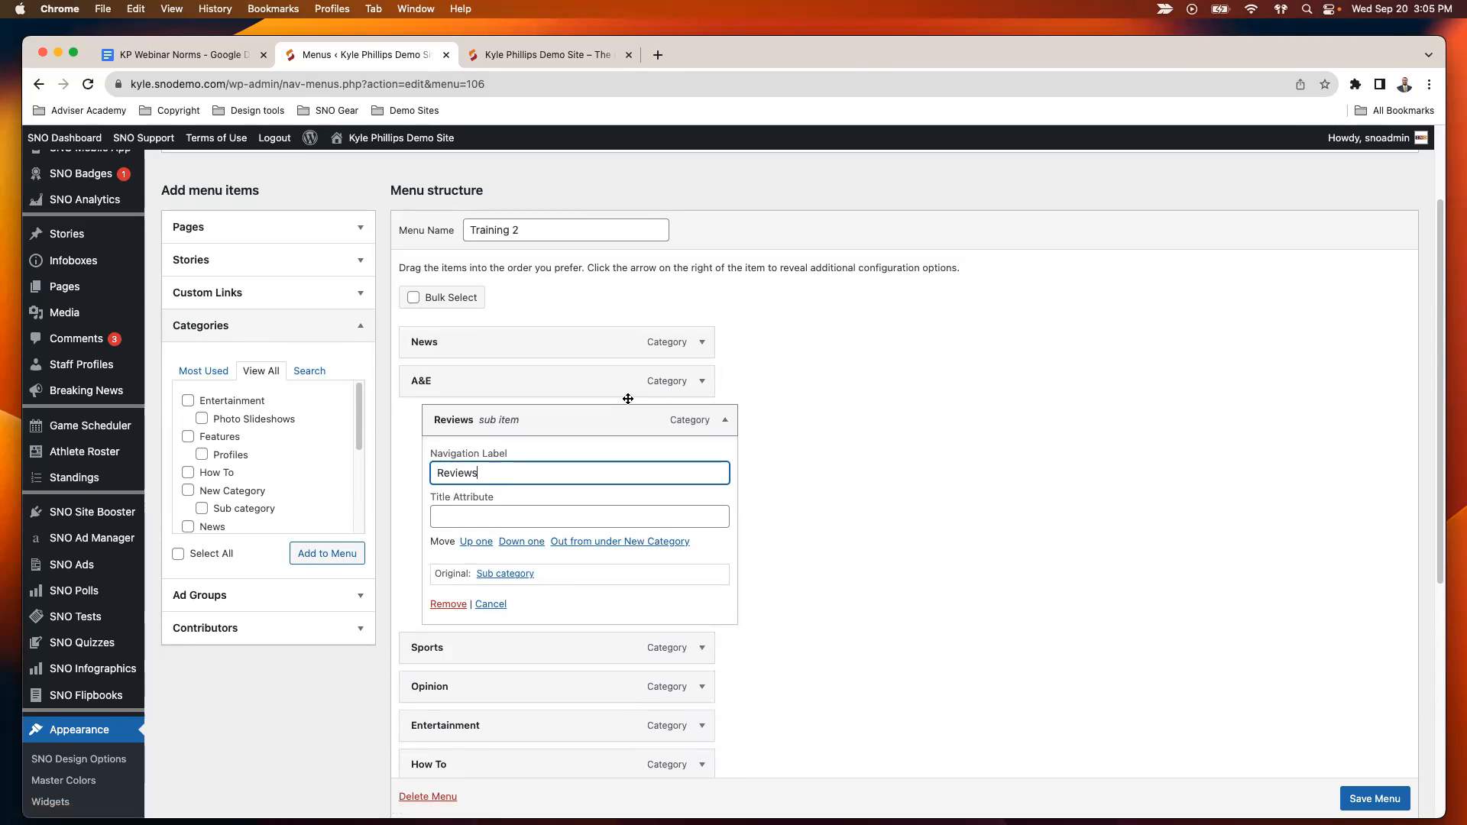
pyautogui.click(726, 421)
pyautogui.click(1368, 801)
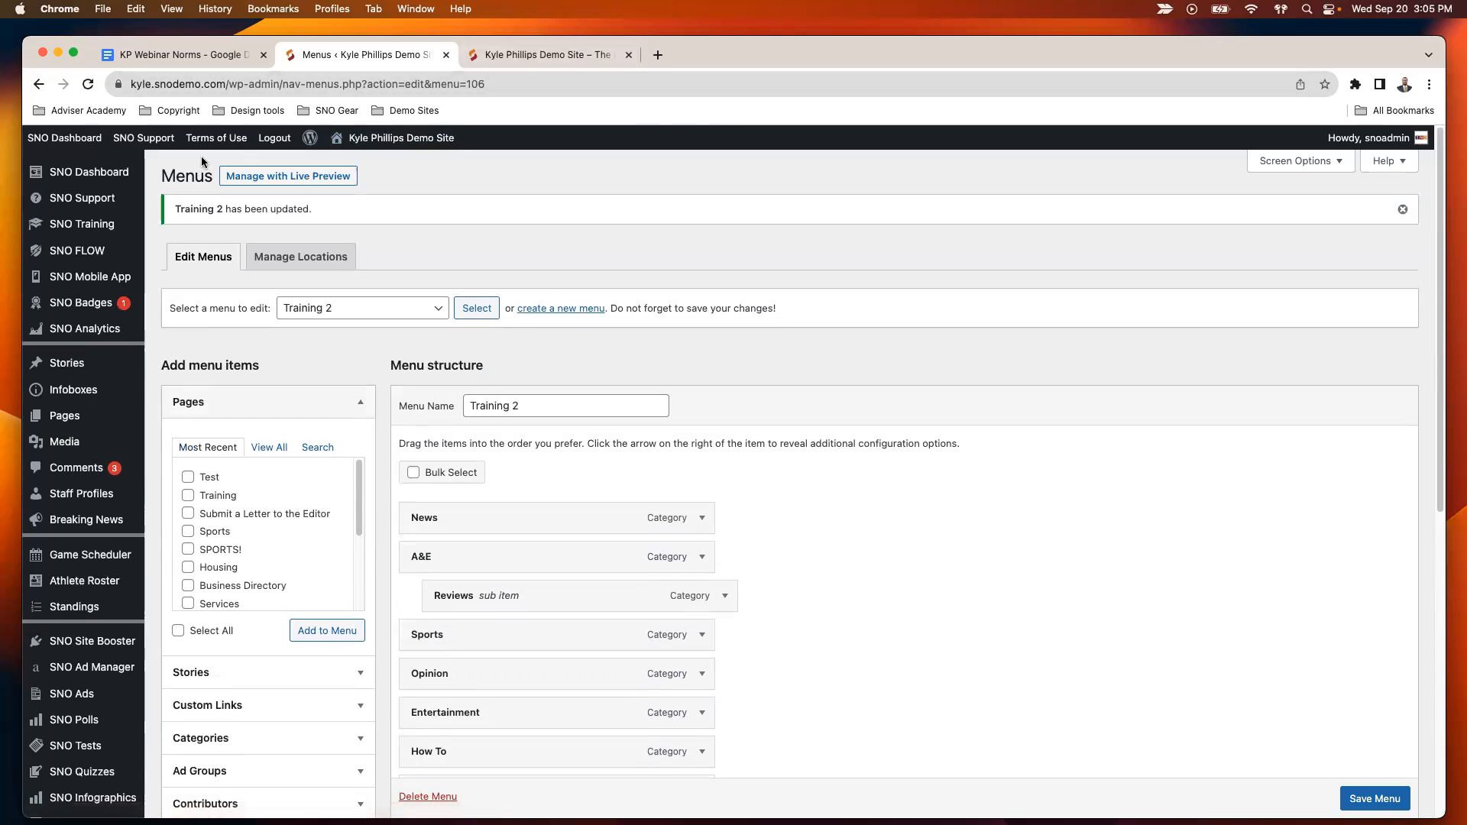
# - Reload the live site's home page and check the A&E item in the header menu
pyautogui.click(527, 57)
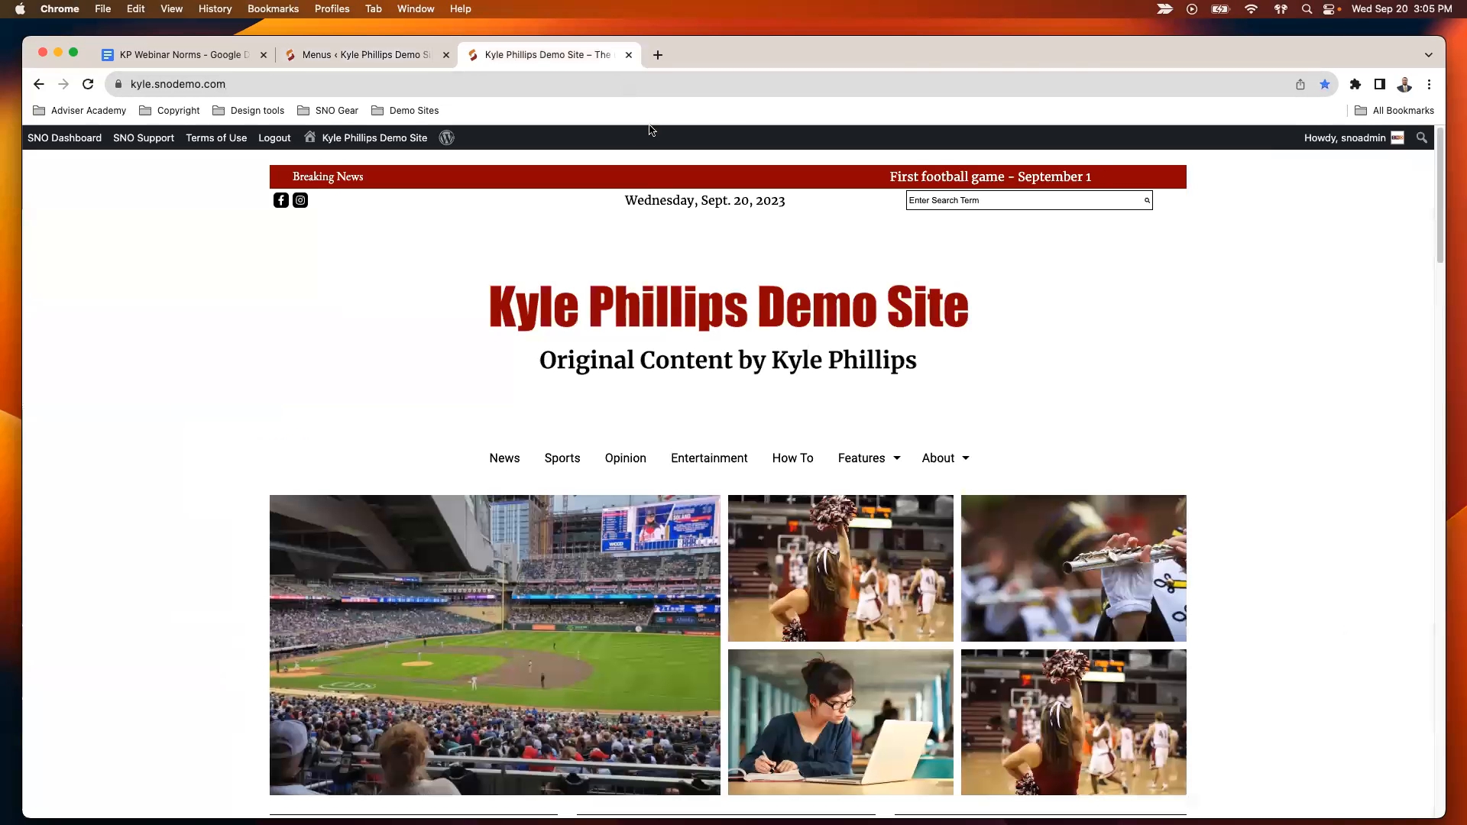
pyautogui.press('super+r')
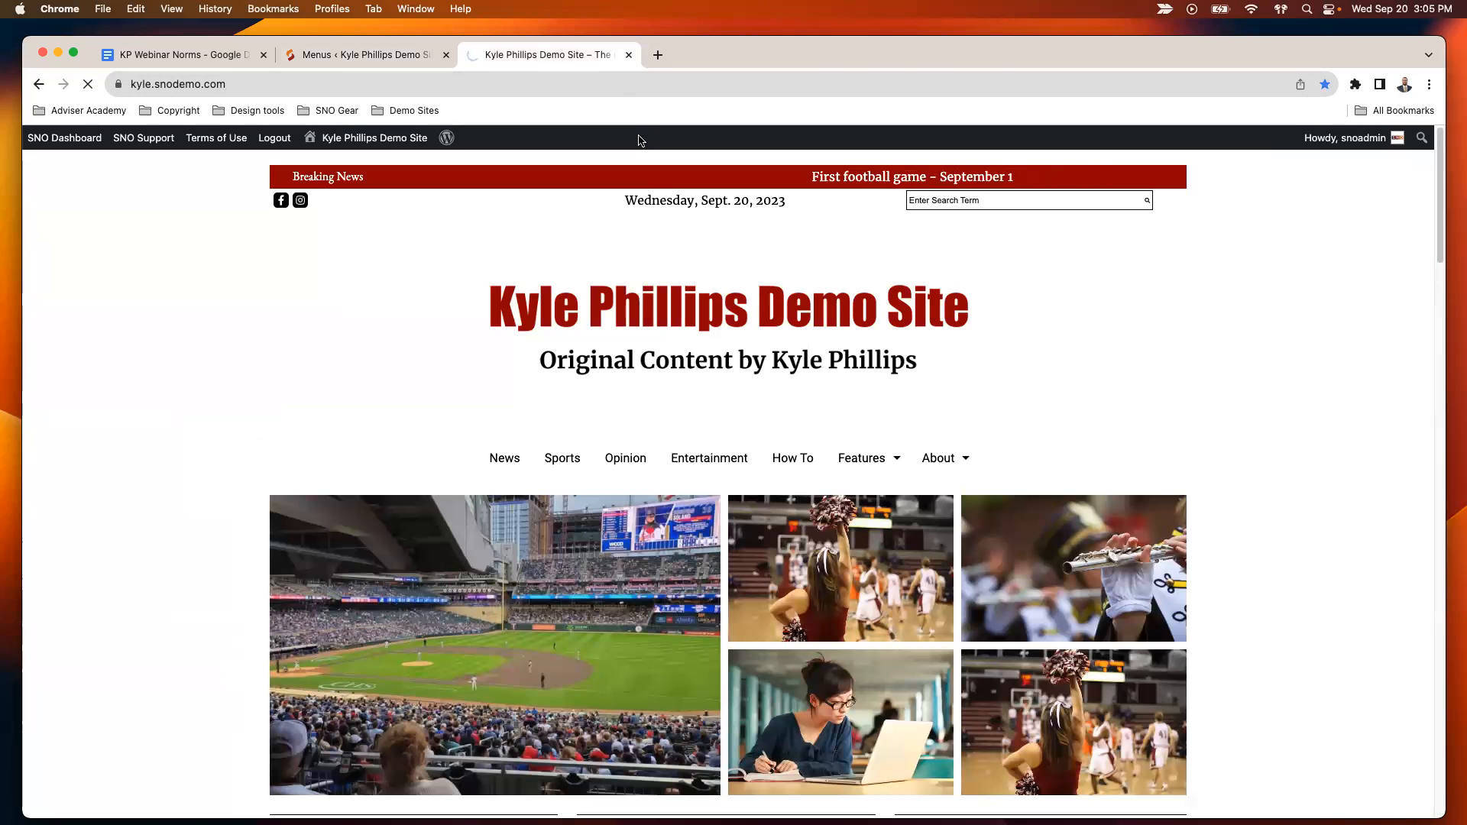
pyautogui.moveTo(529, 460)
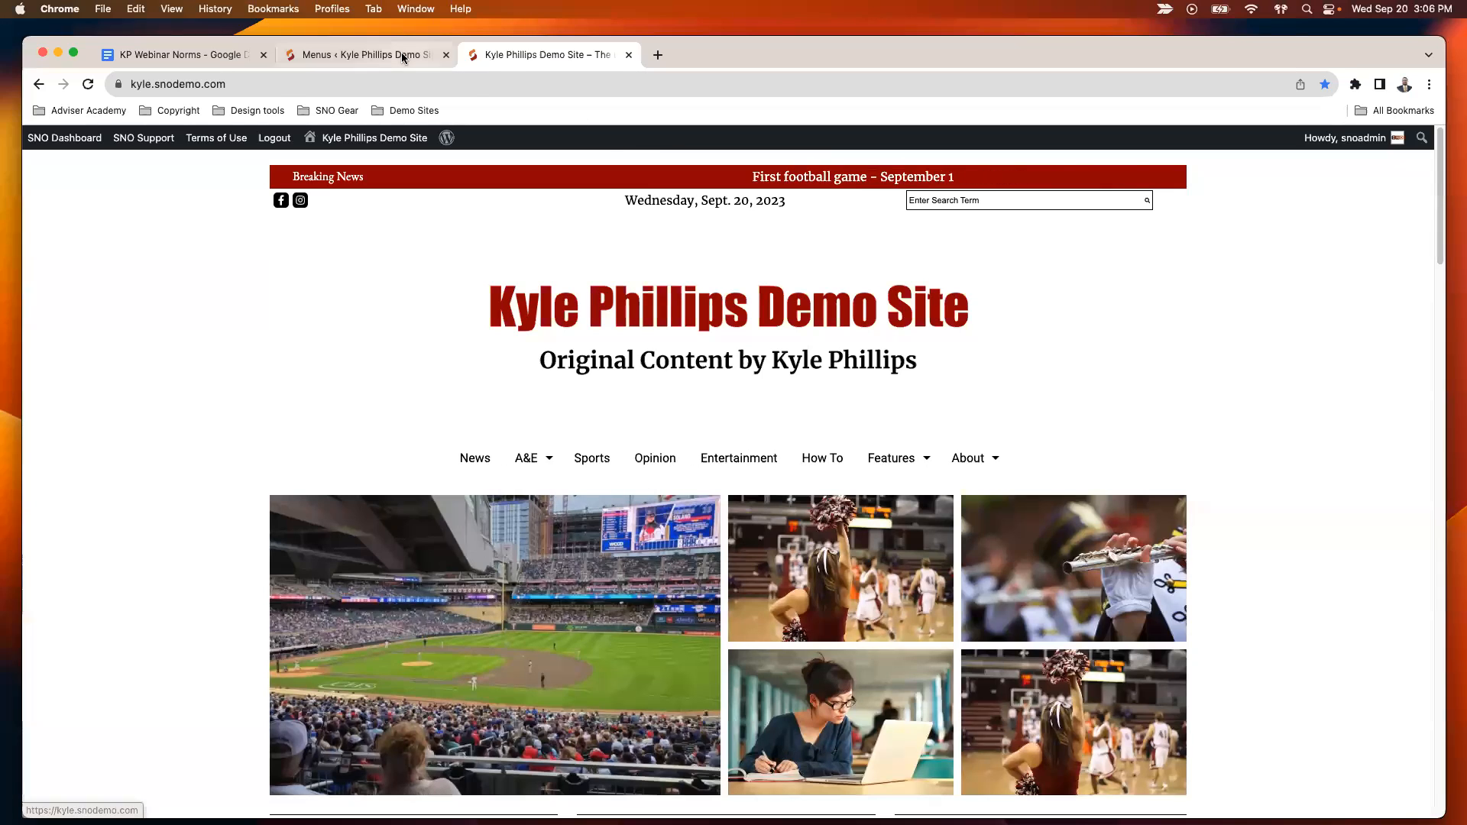
# - Return to the menu editor and examine the contributors and stories that can be added as menu items
pyautogui.click(433, 60)
pyautogui.click(362, 405)
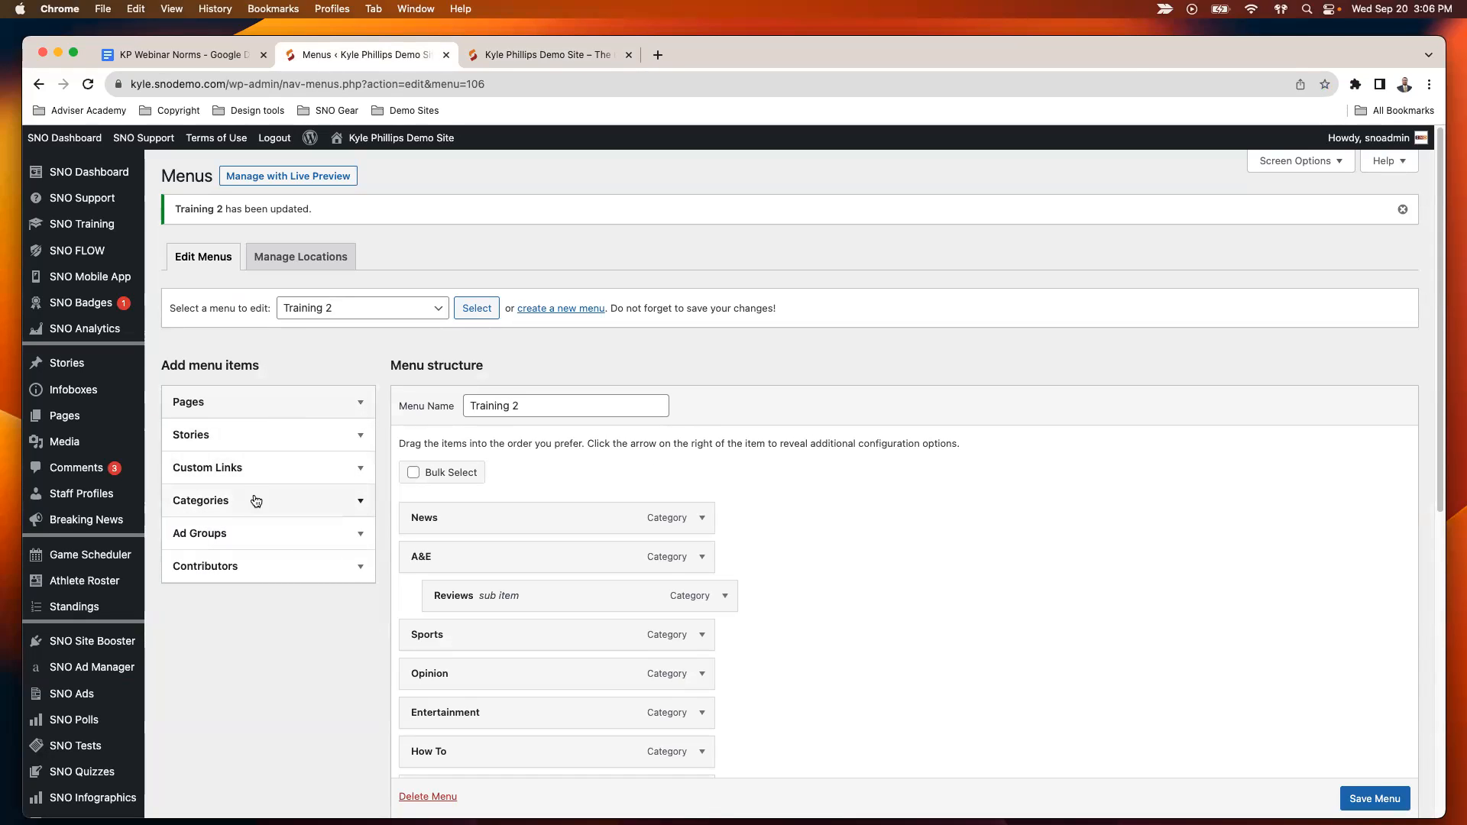
pyautogui.click(345, 567)
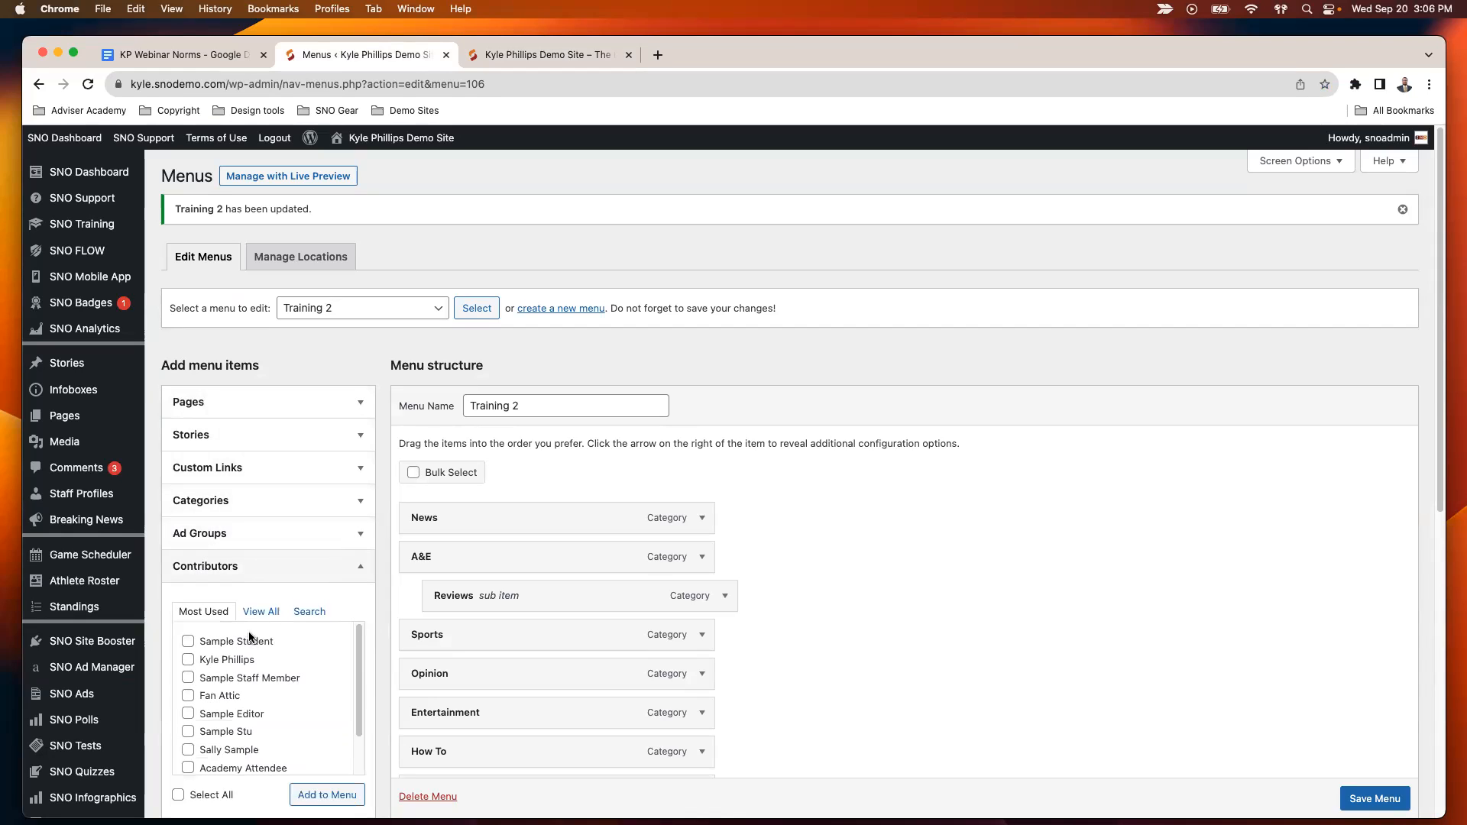
pyautogui.scroll(-1, 249, 632)
pyautogui.scroll(-1, 237, 670)
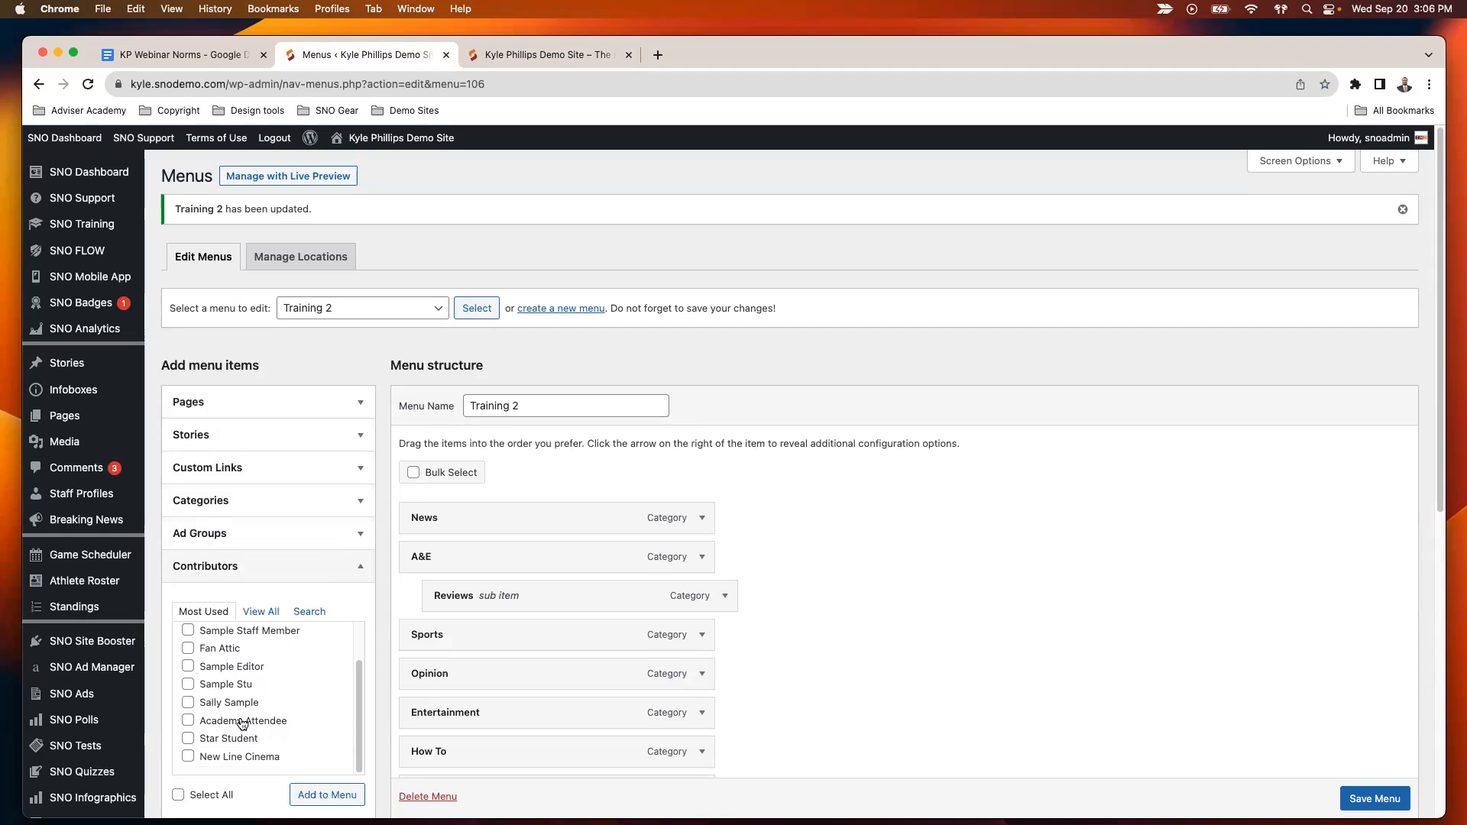
pyautogui.scroll(3, 204, 655)
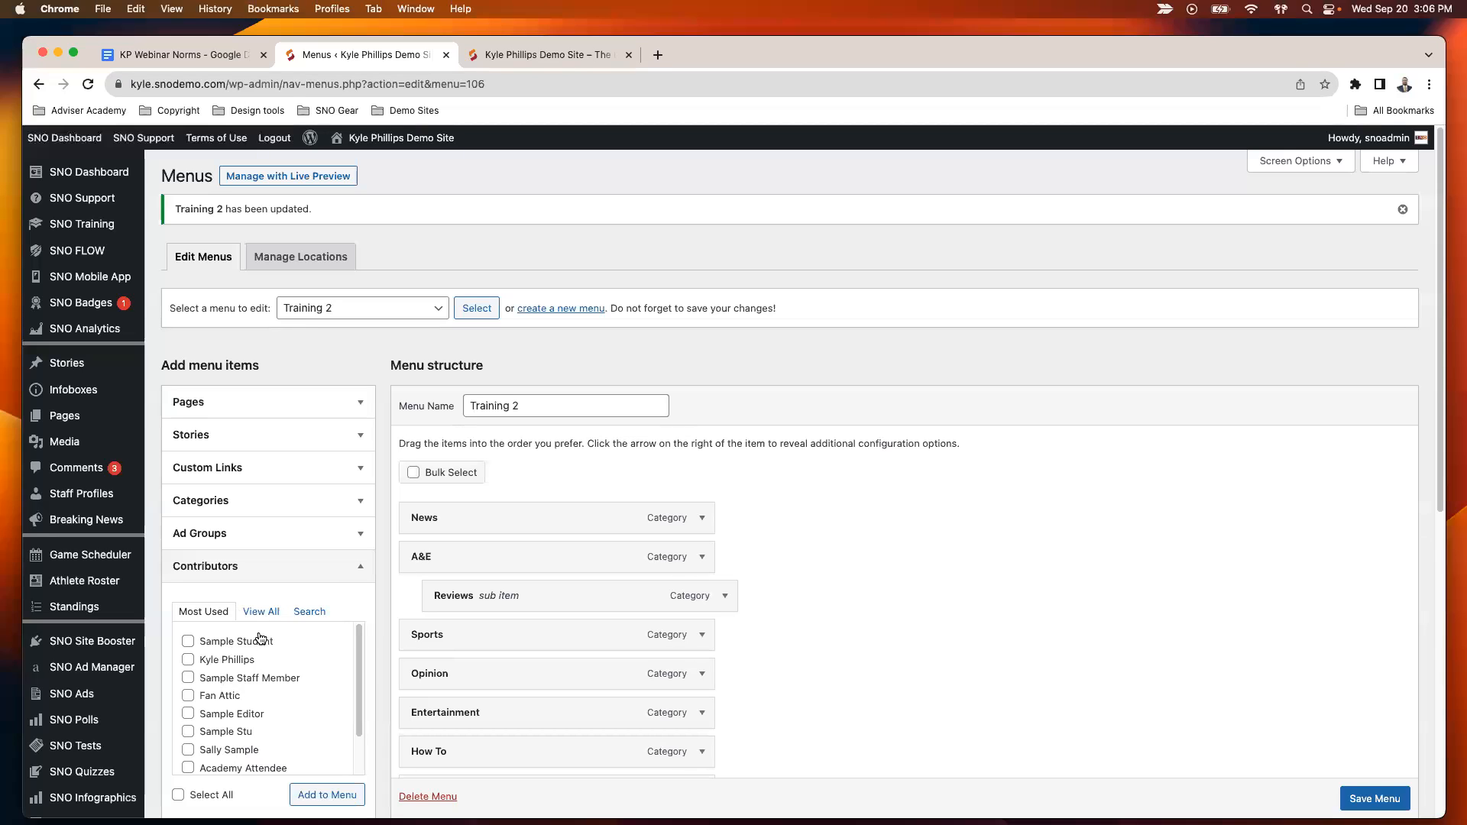
pyautogui.click(327, 569)
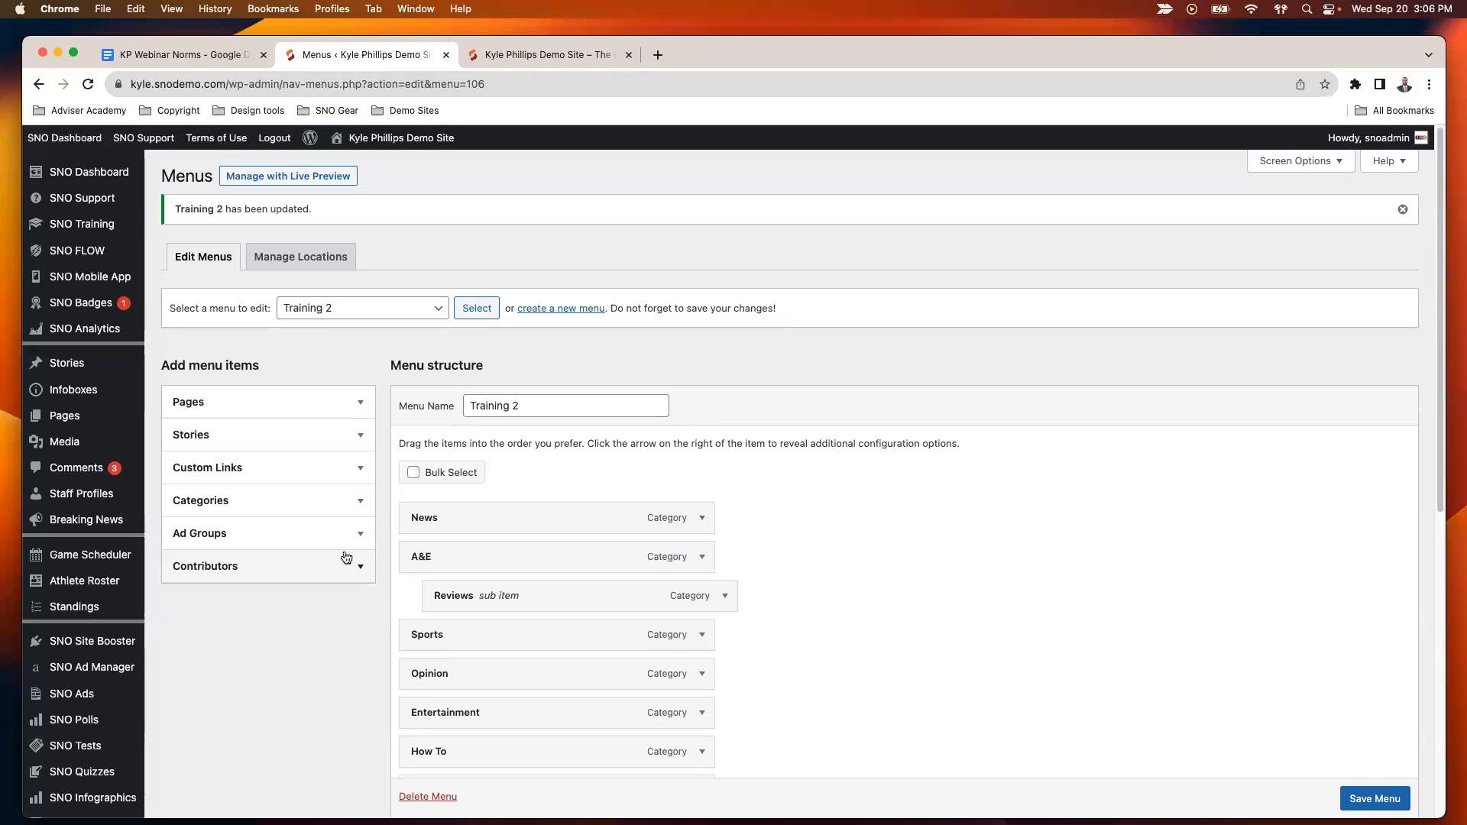
pyautogui.click(327, 435)
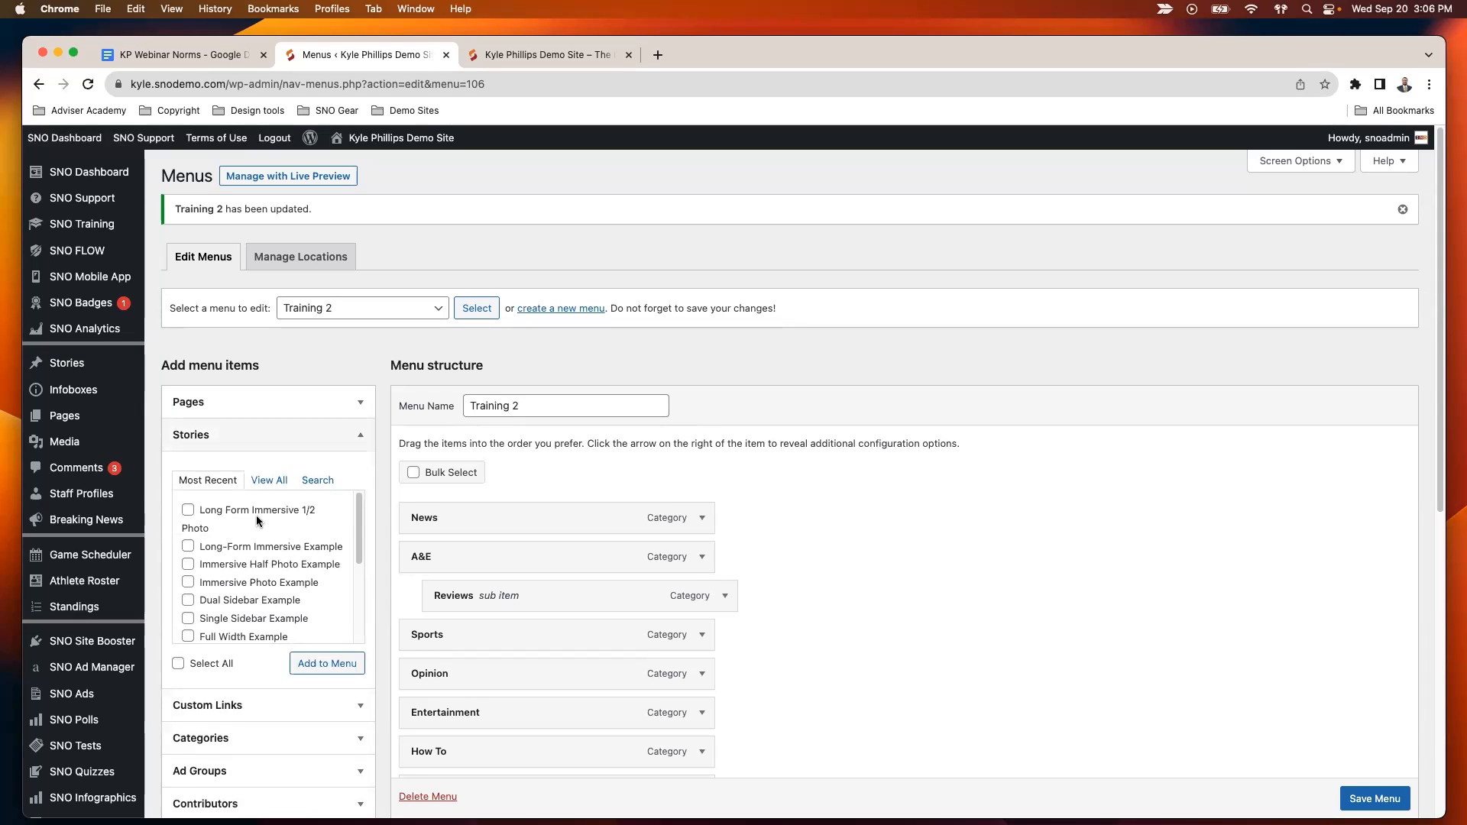
pyautogui.click(351, 431)
pyautogui.click(283, 471)
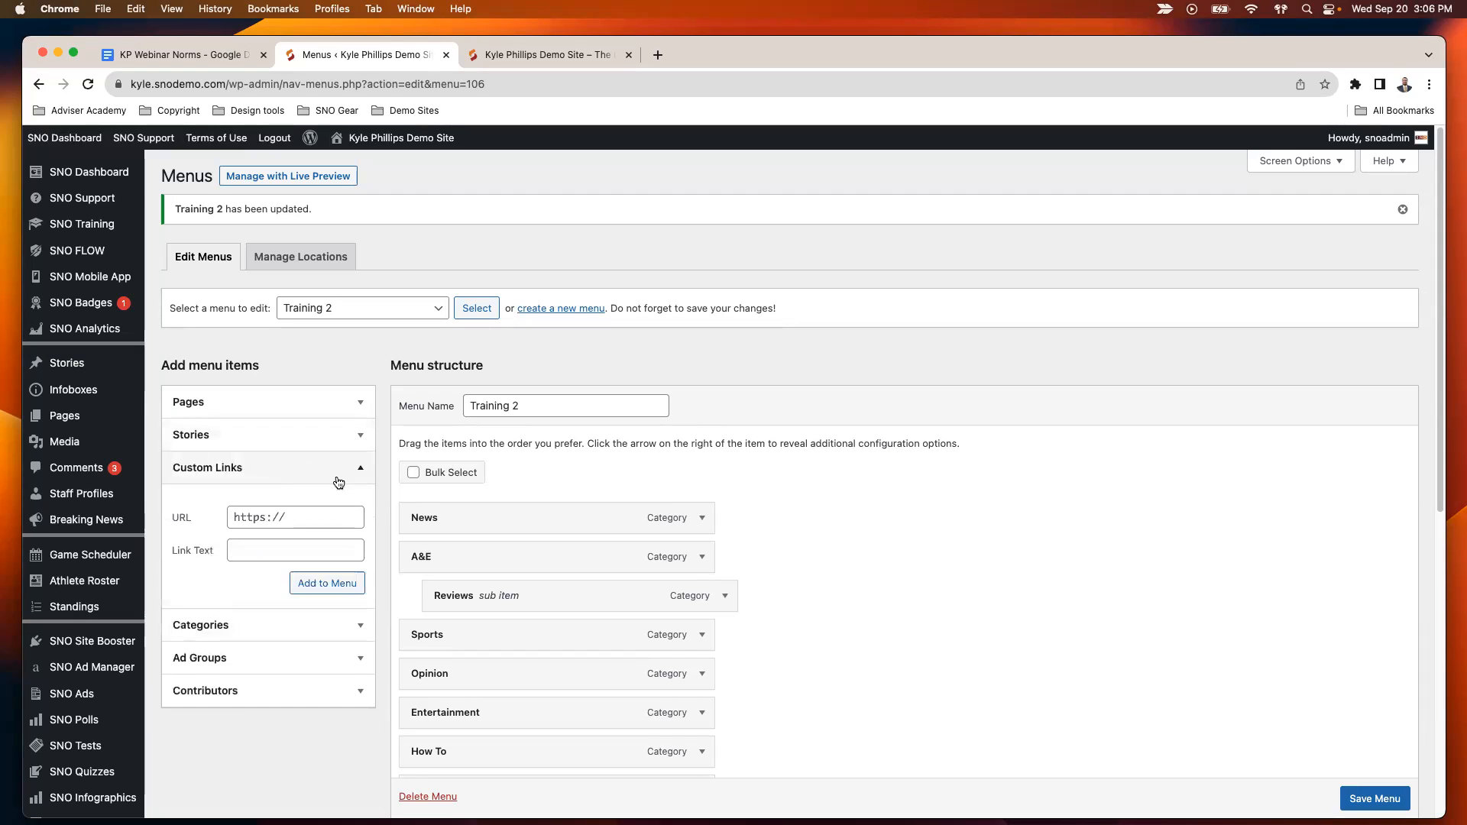
pyautogui.click(269, 520)
pyautogui.write('https://snosites.com')
pyautogui.press('Tab')
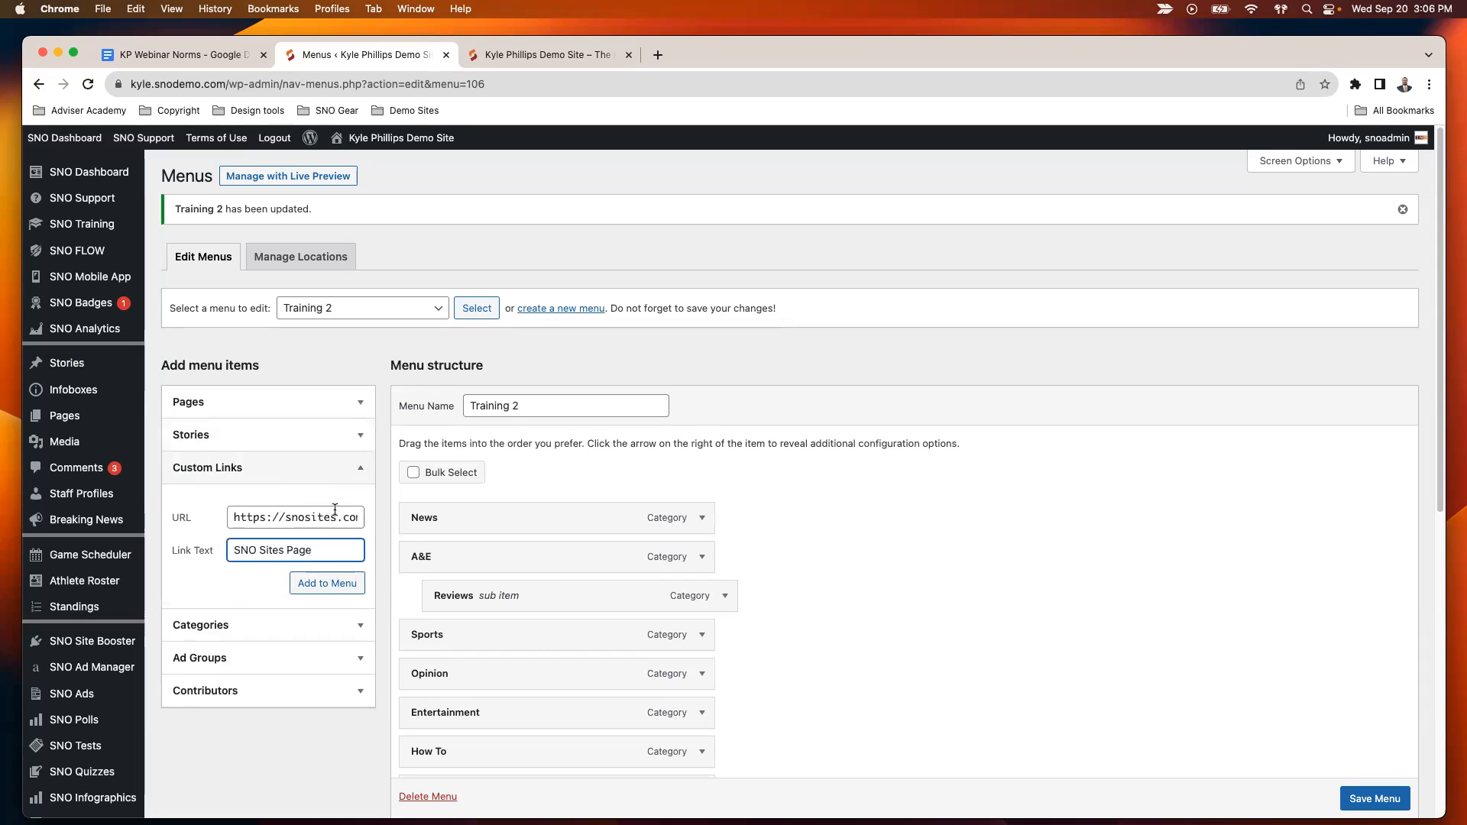
pyautogui.click(328, 583)
pyautogui.scroll(-6, 778, 483)
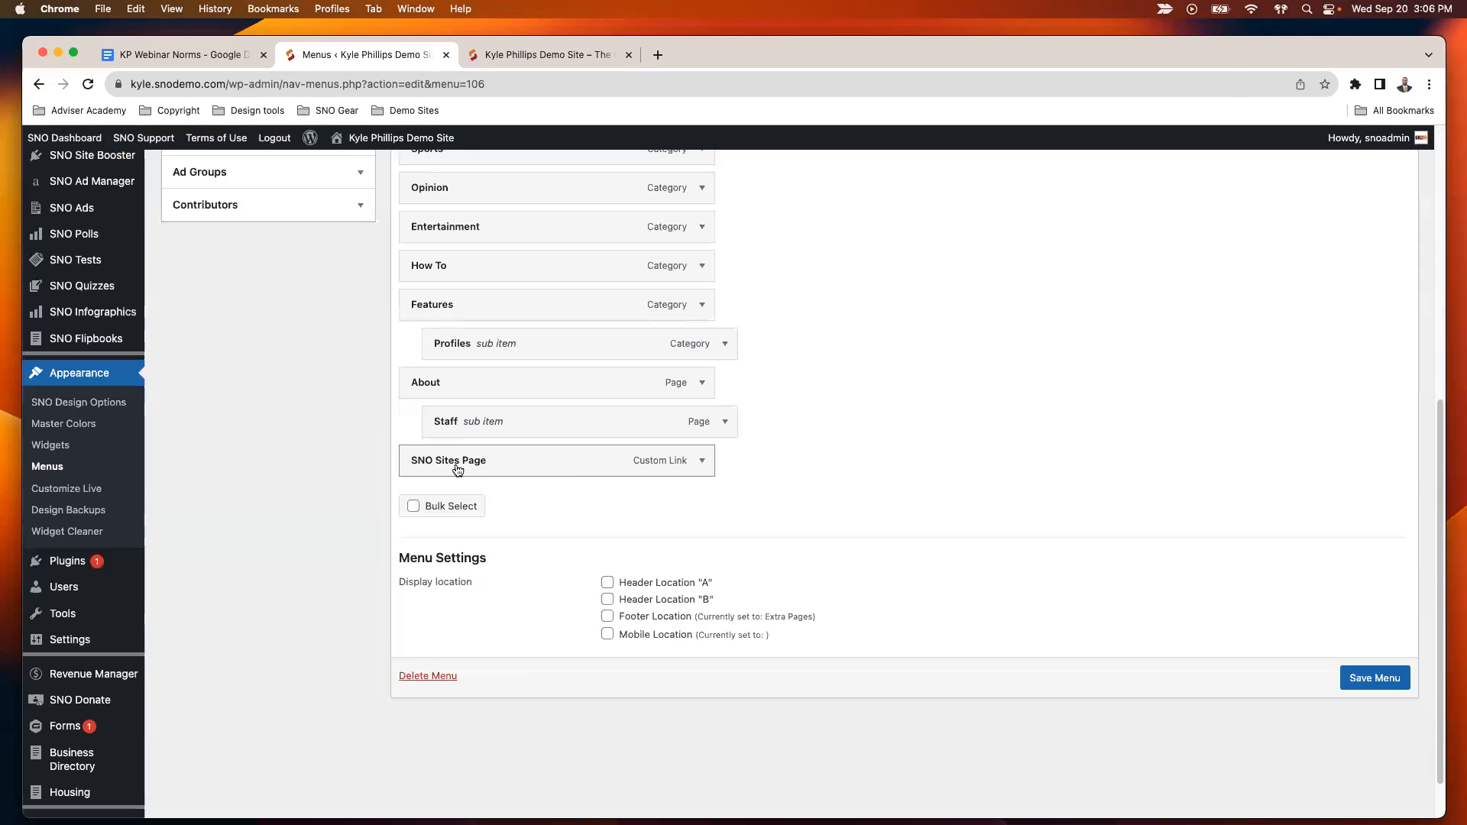
pyautogui.click(1387, 682)
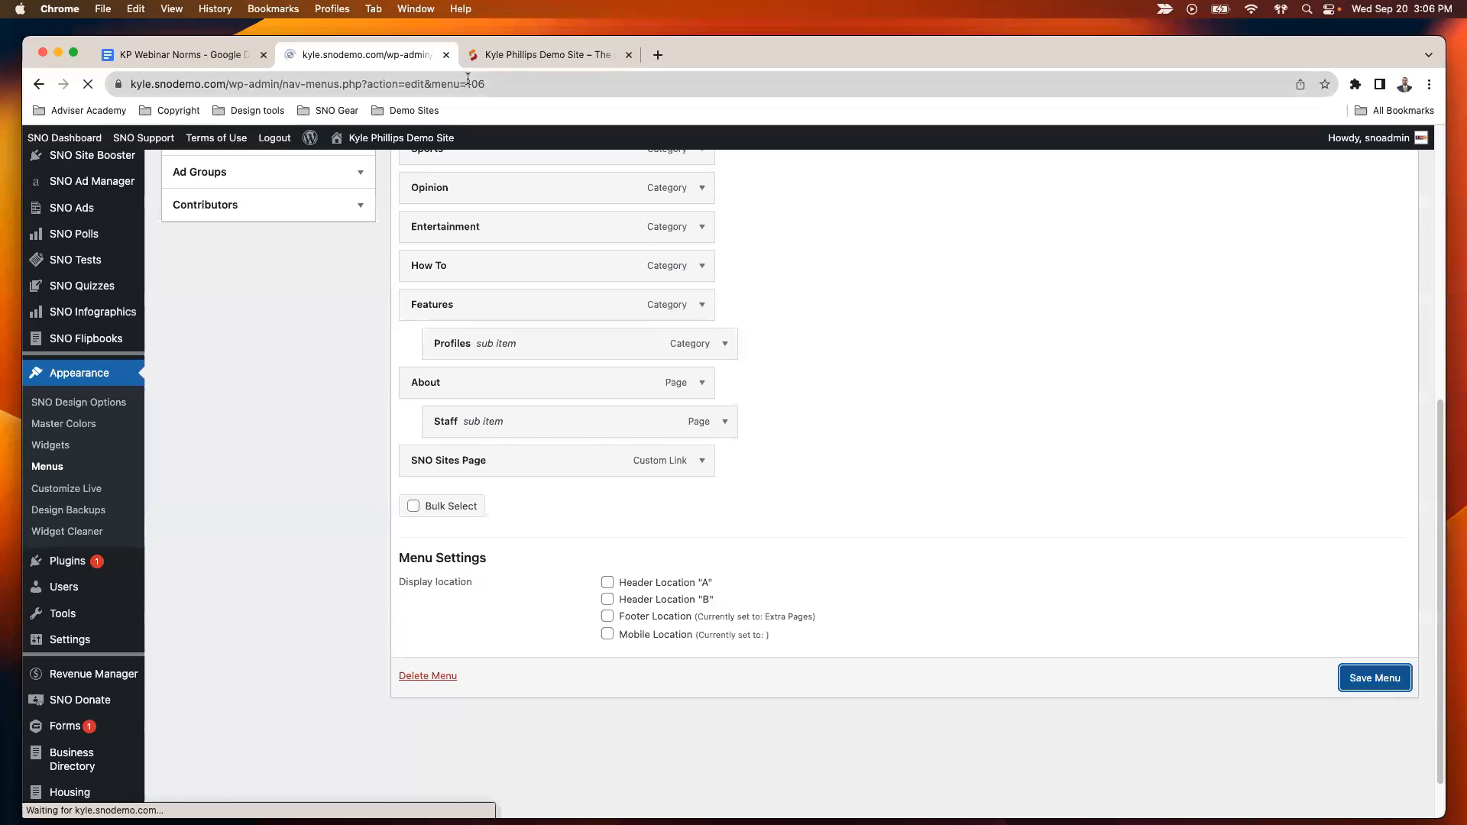
# - Reload the live site, test the SNO Sites Page link in the header menu, and go back to the home page
pyautogui.click(511, 55)
pyautogui.click(736, 307)
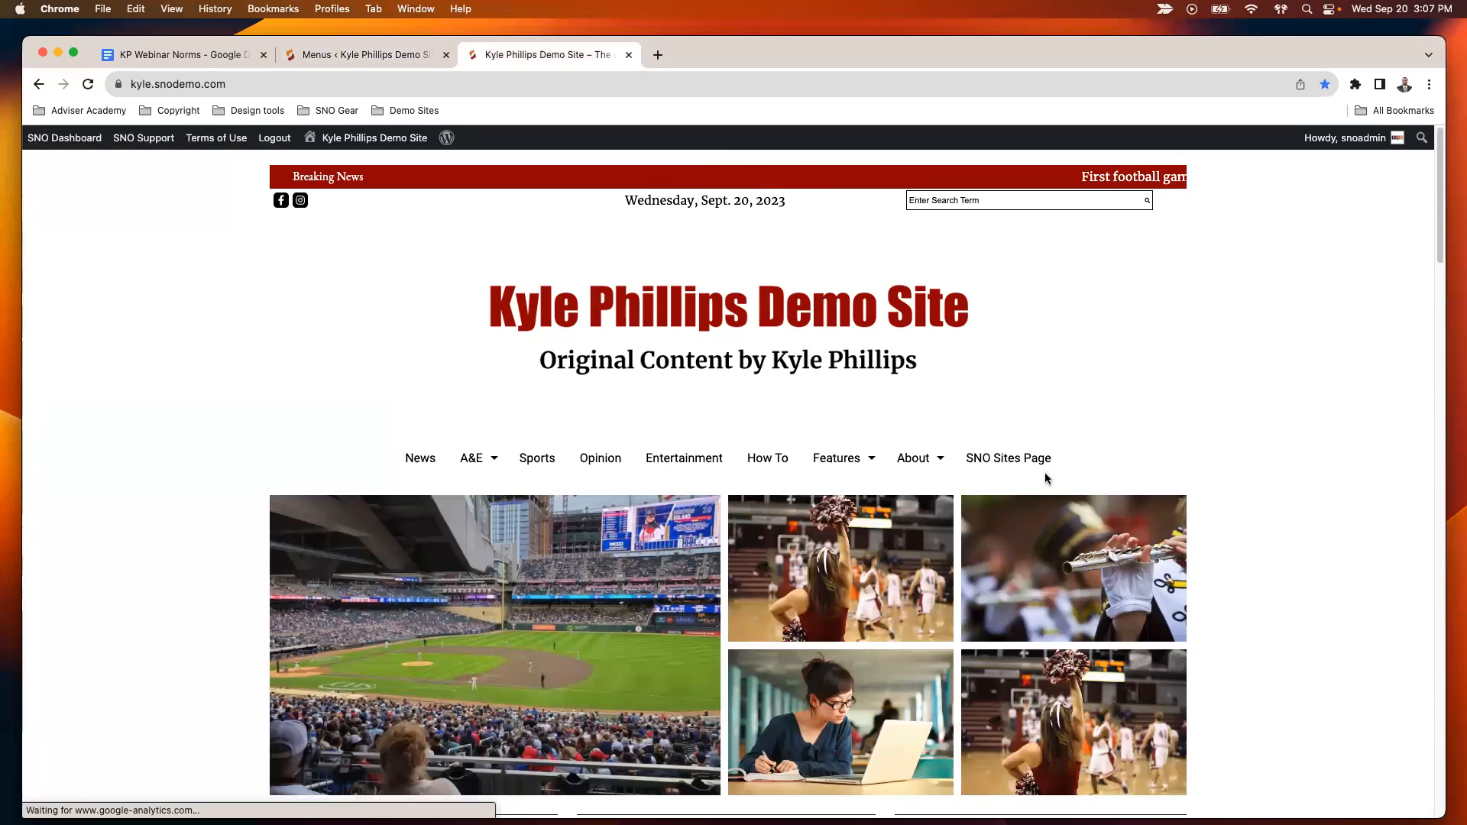
pyautogui.click(1026, 460)
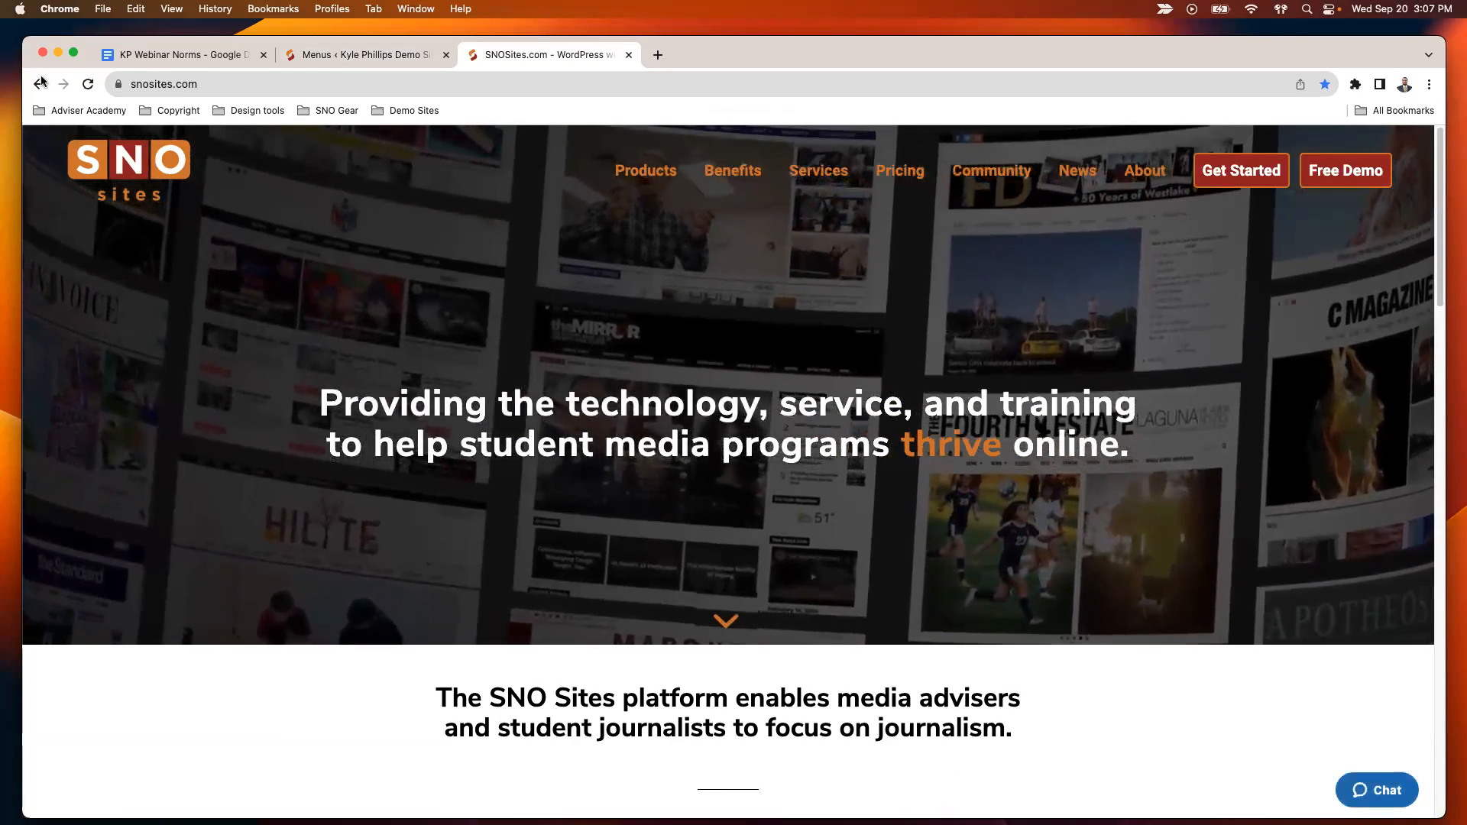
pyautogui.click(39, 84)
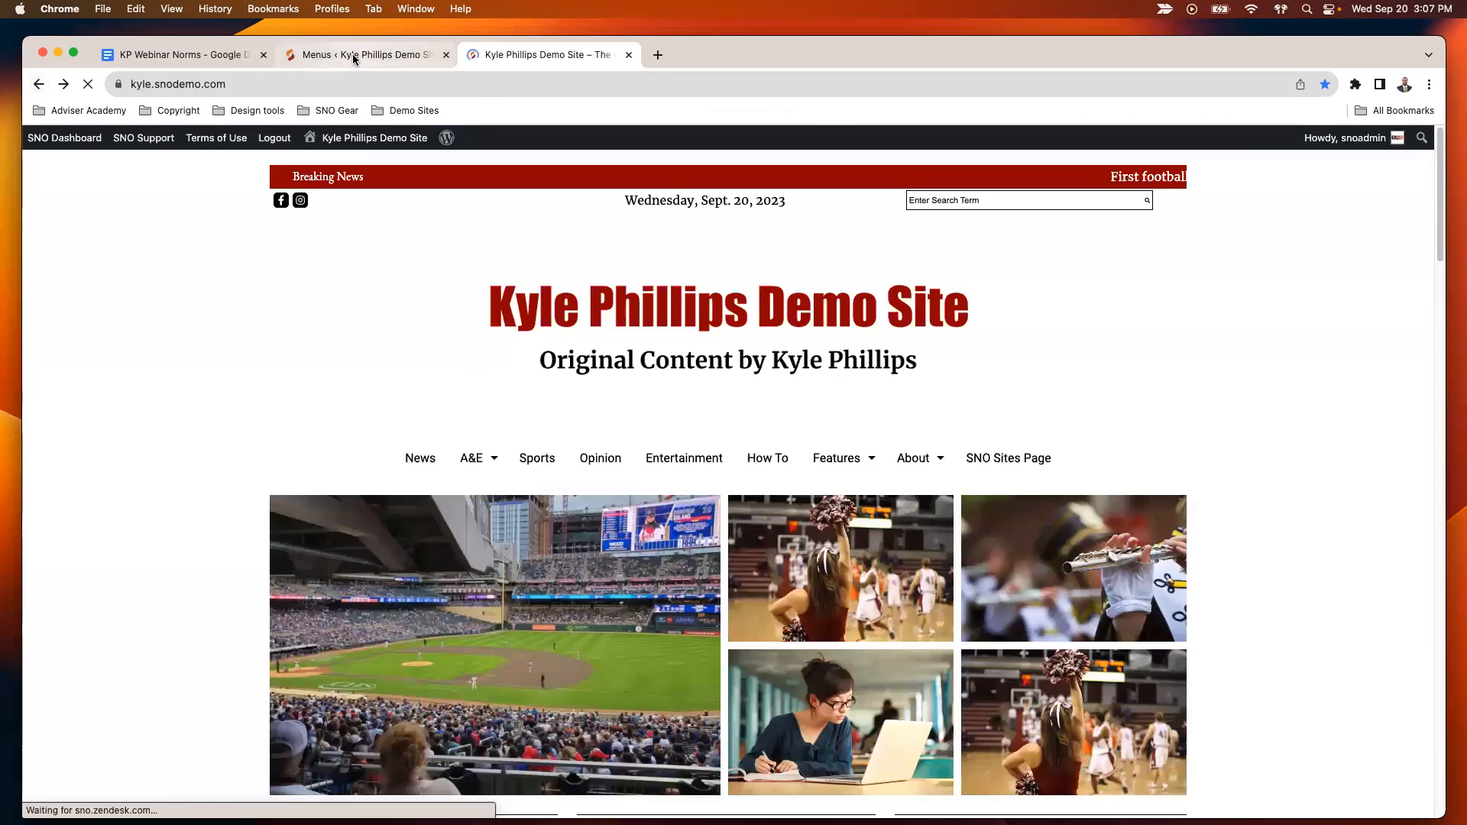
# - Open the Site Designer in the SNO Design Options and load the Header Design - Desktop layout
pyautogui.click(353, 55)
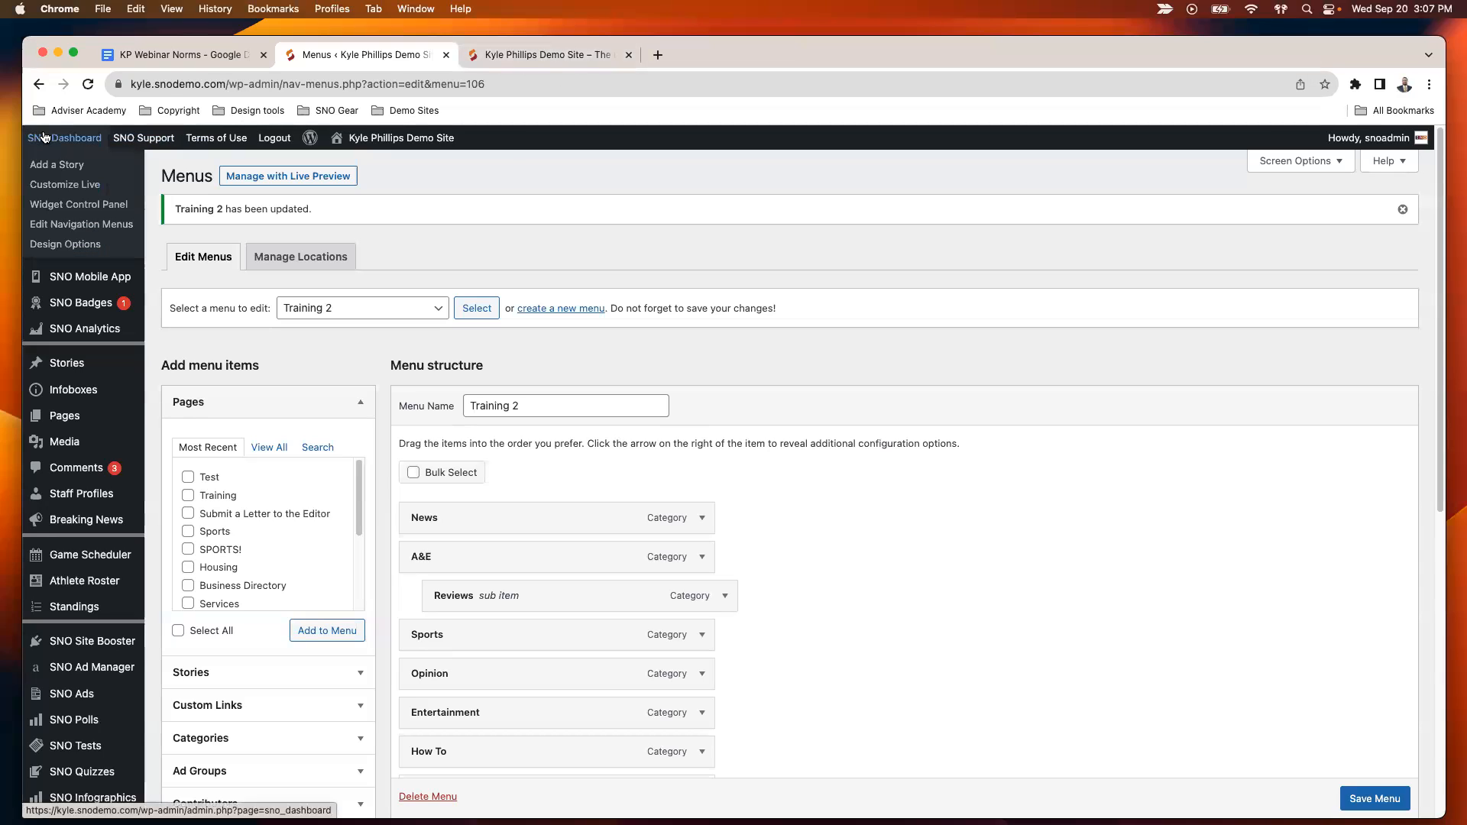
pyautogui.click(70, 246)
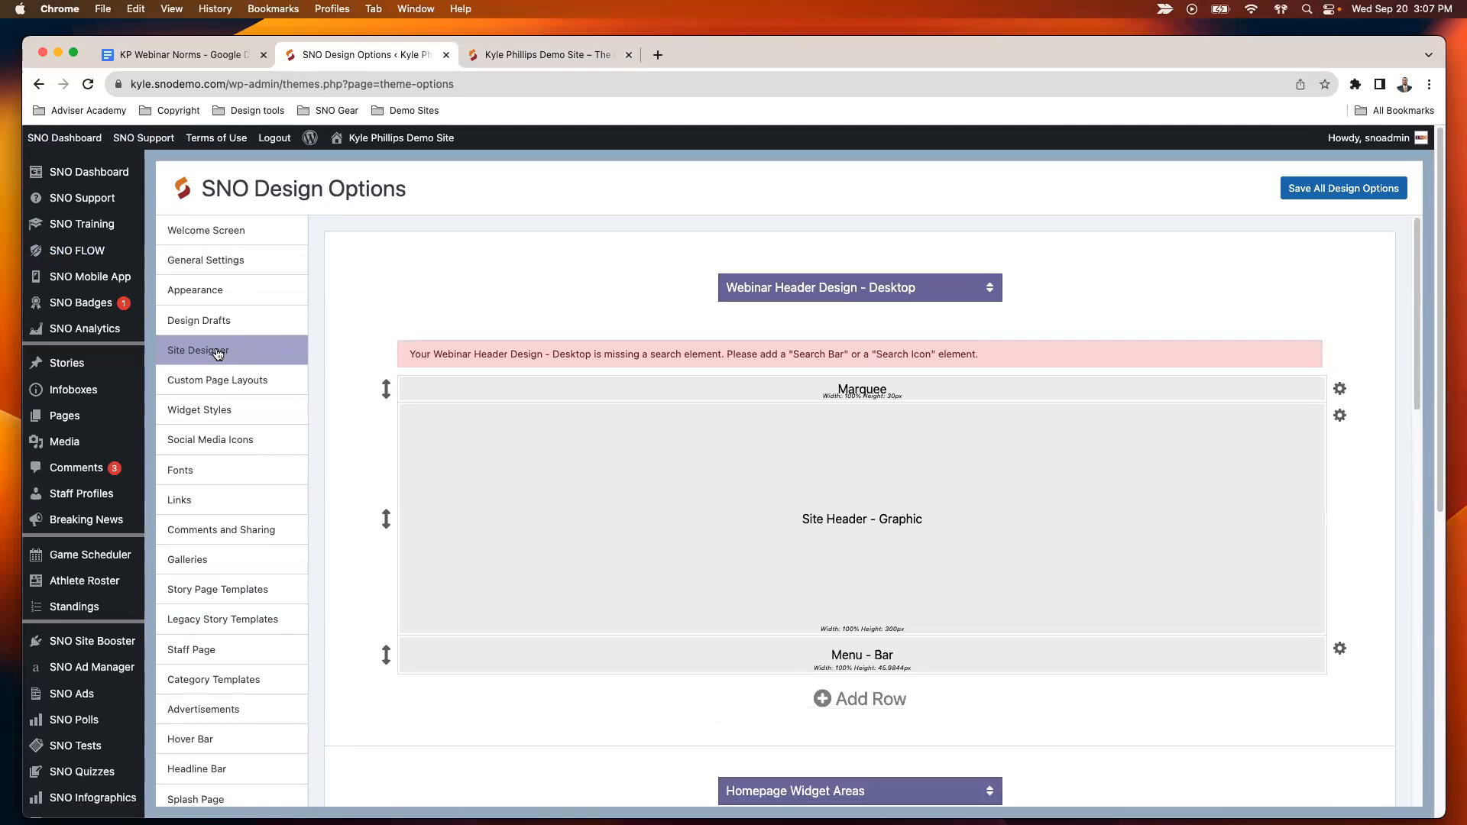
pyautogui.click(882, 295)
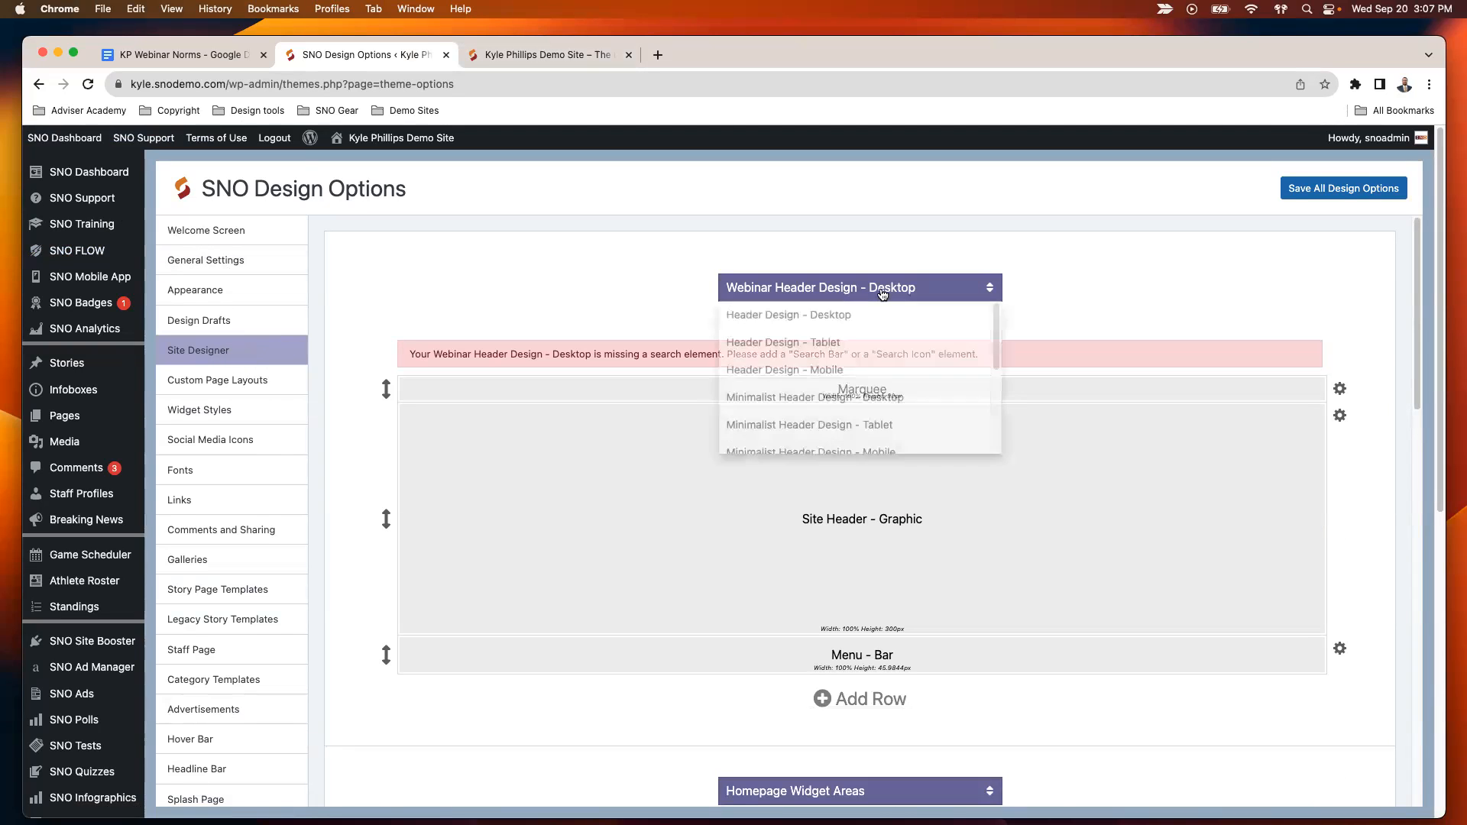
pyautogui.click(851, 317)
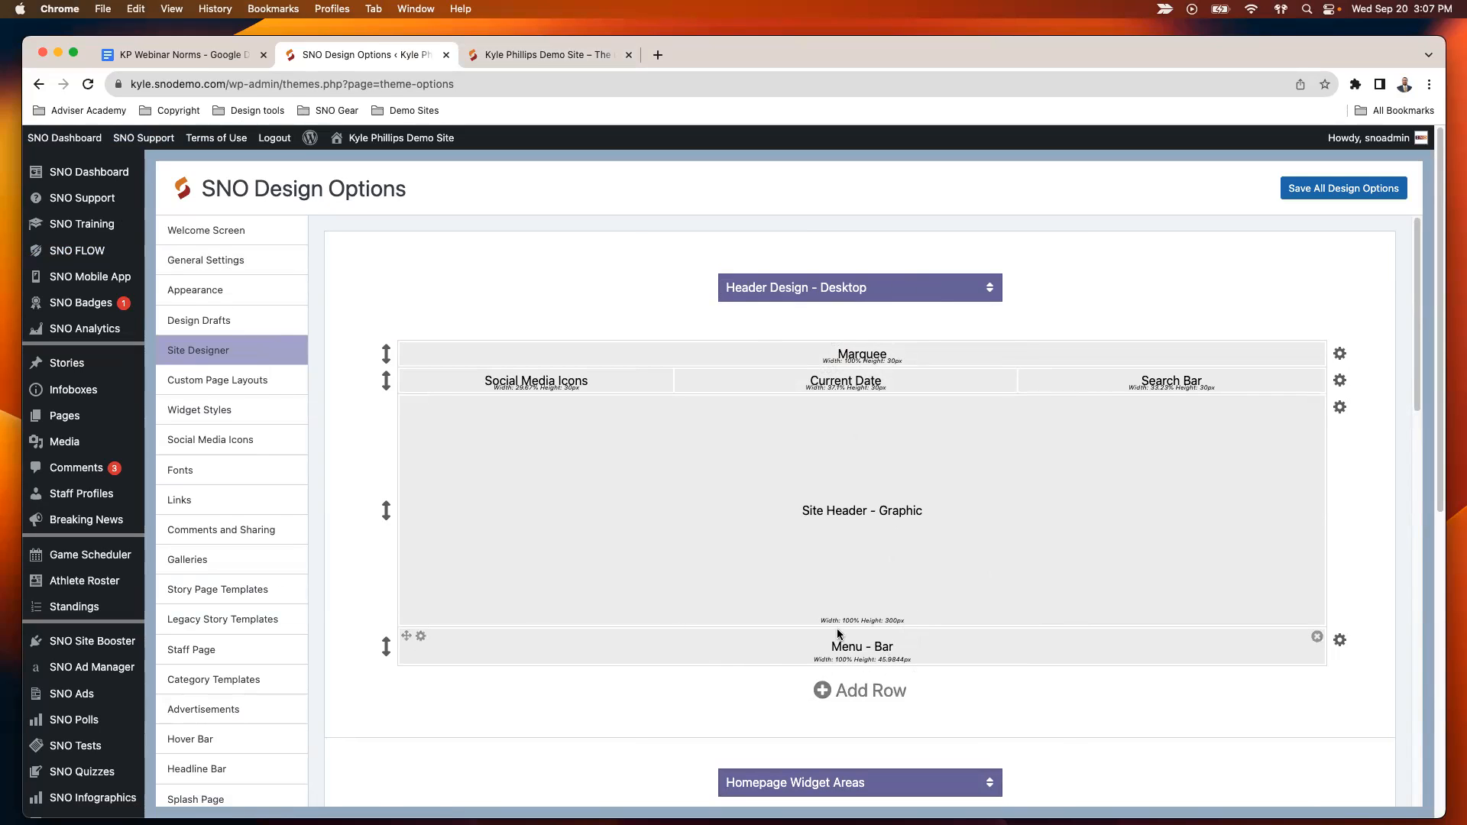
# - Add a row below the existing menu bar in the desktop header and choose Menu - Bar as its content block
pyautogui.click(825, 691)
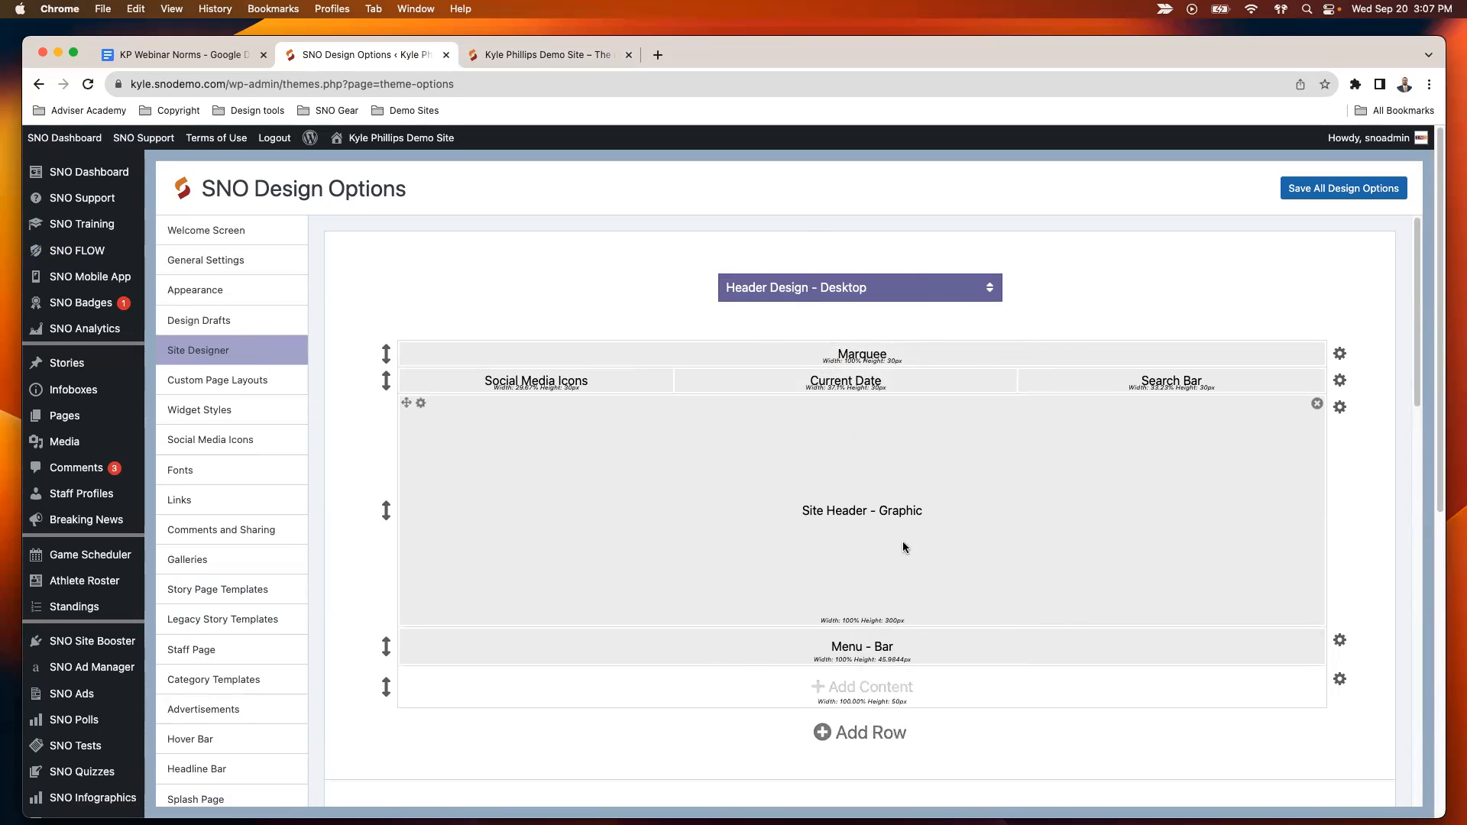
pyautogui.click(889, 690)
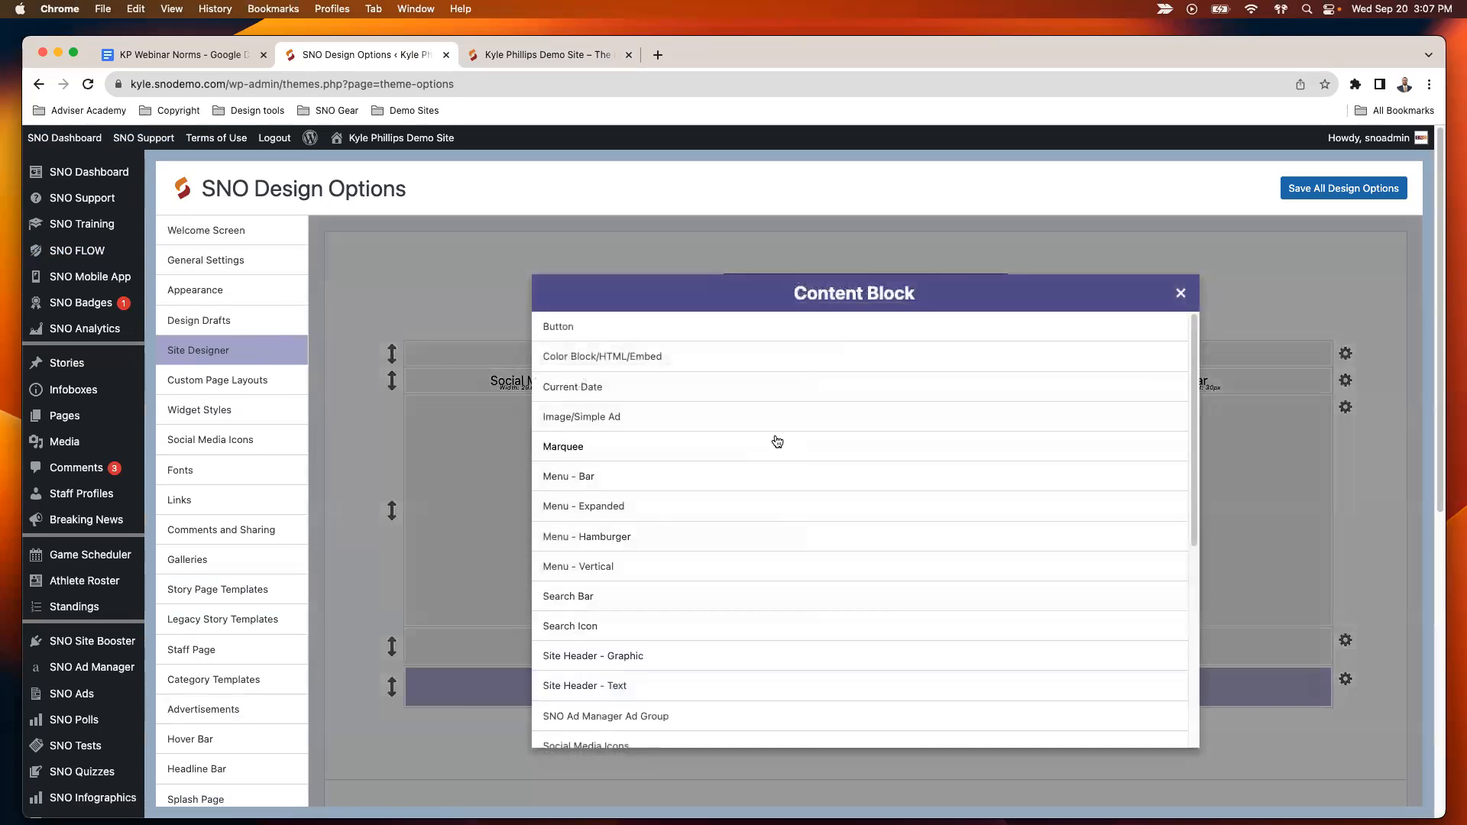
pyautogui.click(650, 486)
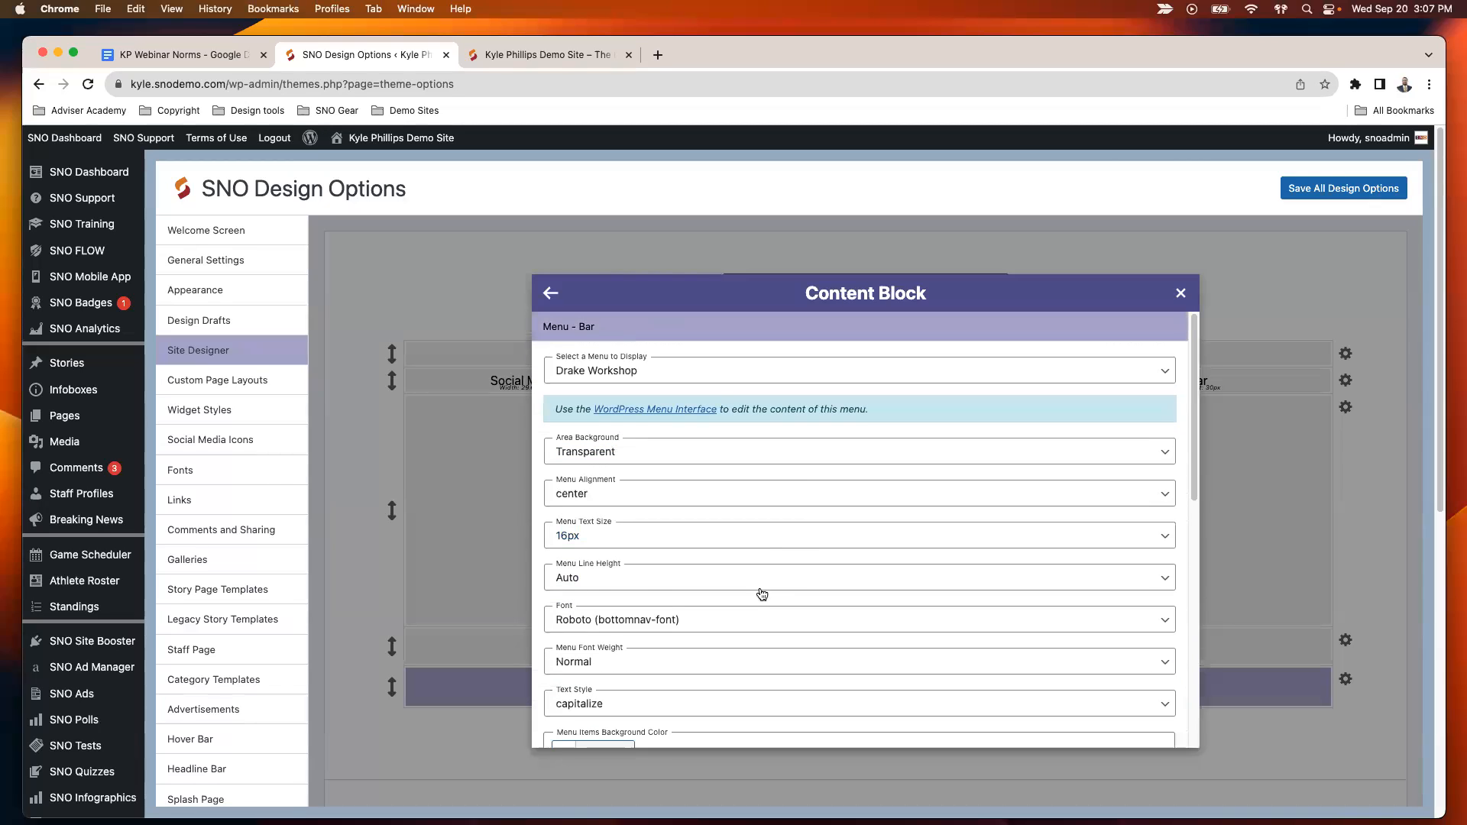
# - Choose Main Navigation as the menu displayed in the new Menu - Bar block and close its settings
pyautogui.click(620, 373)
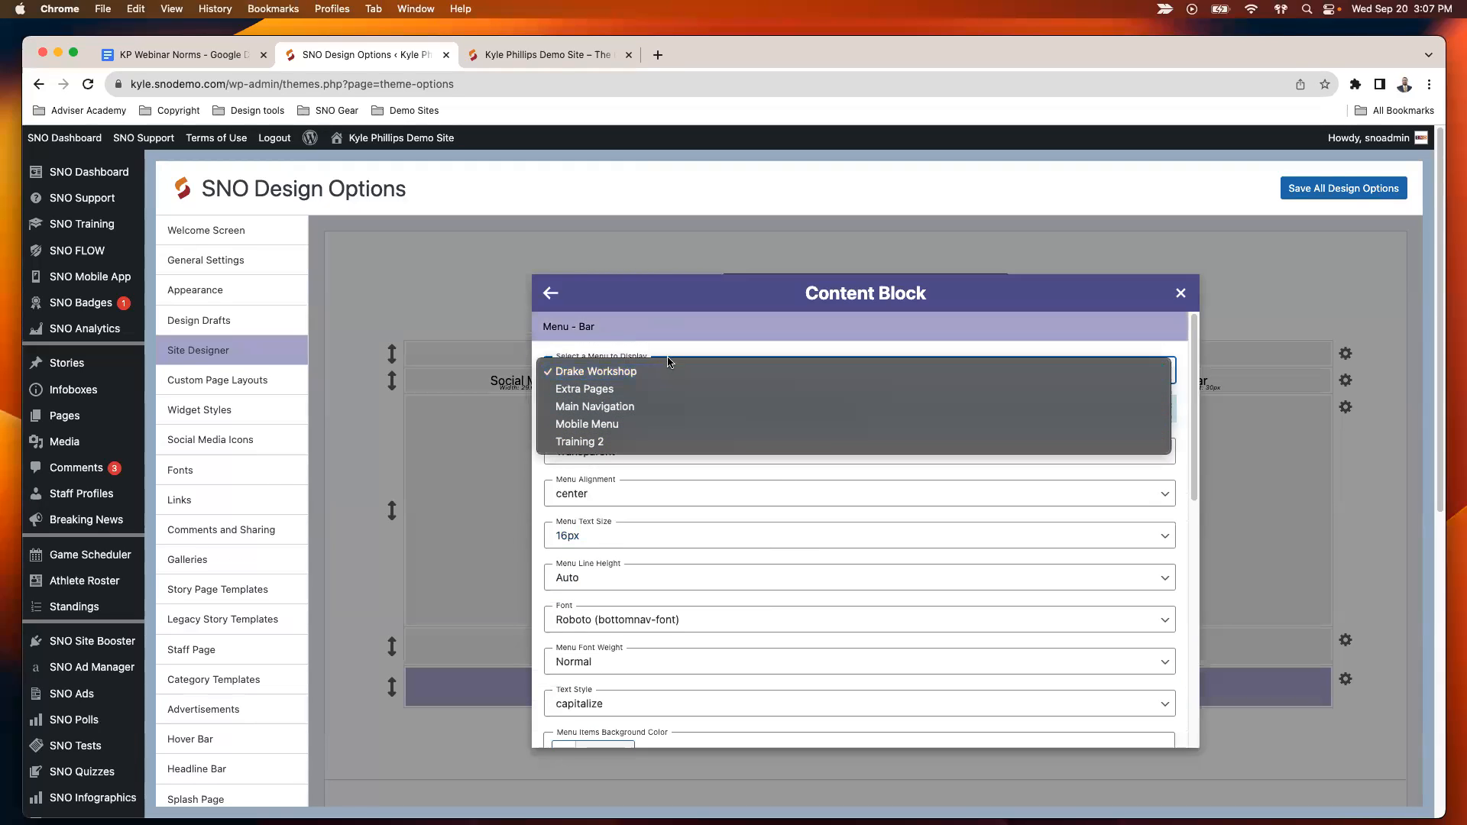
pyautogui.click(659, 408)
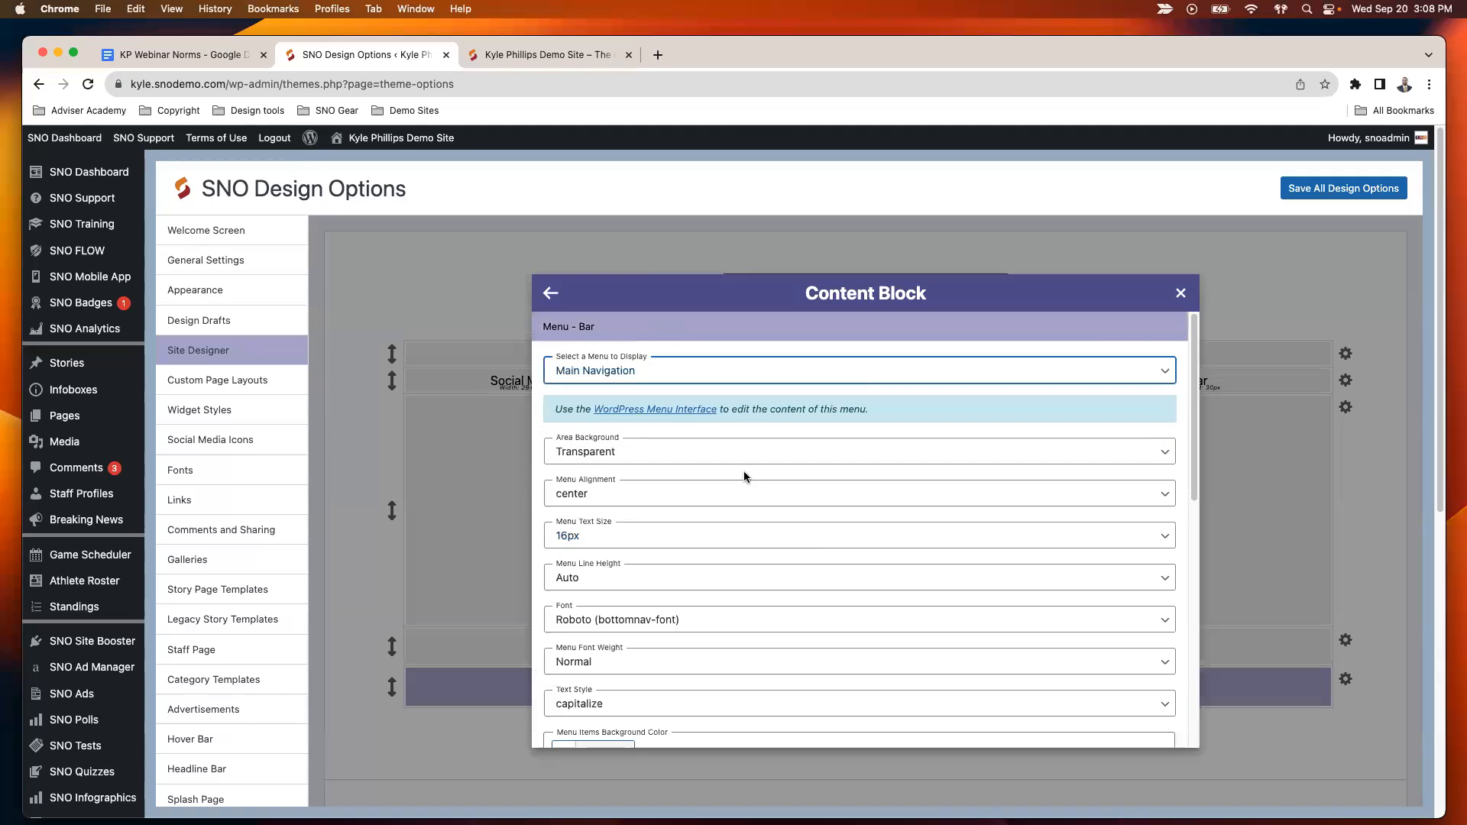
pyautogui.click(1178, 304)
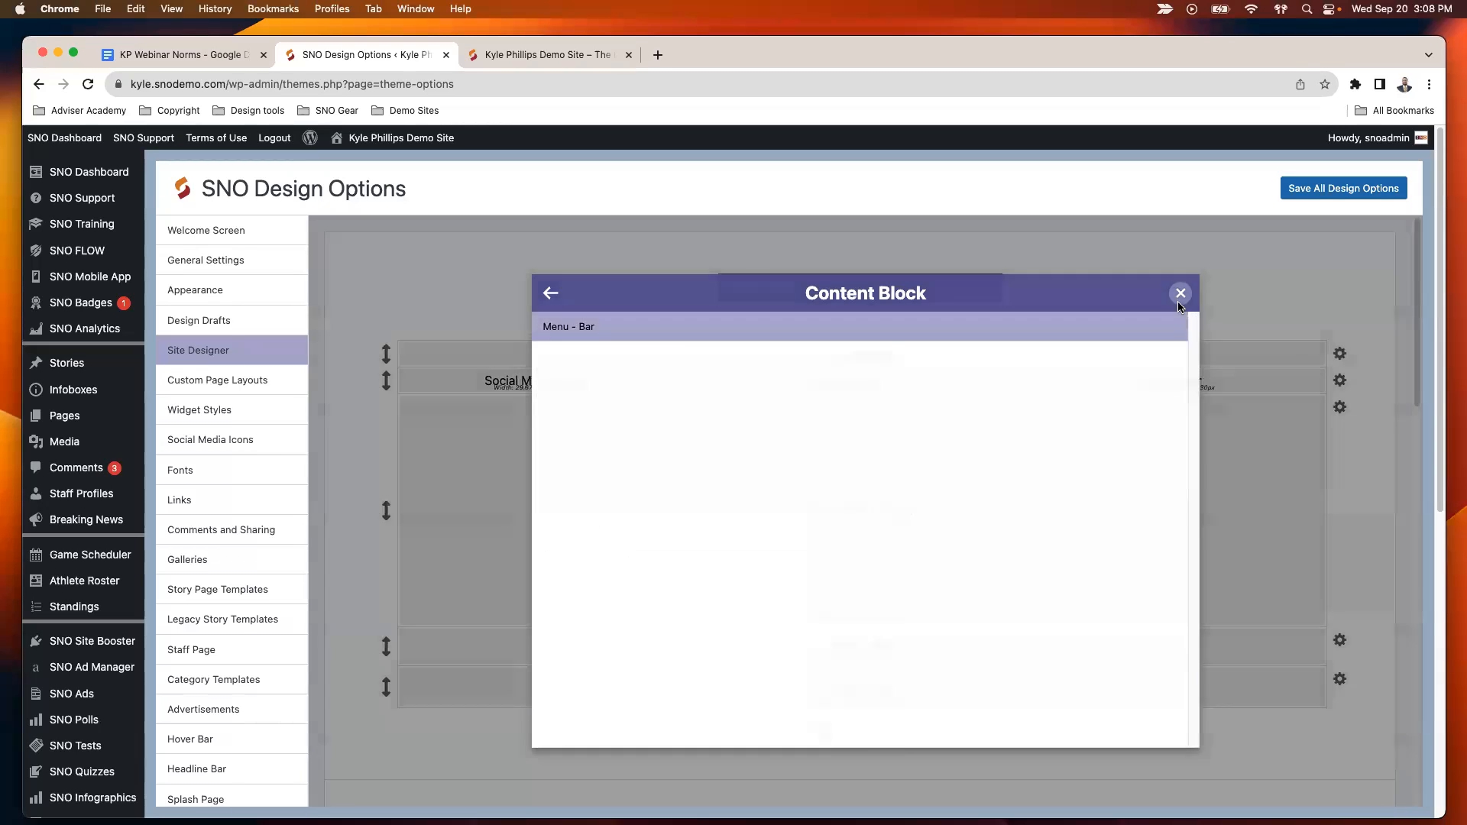
# - Move the new Main Navigation row above the other menu bar in the desktop header and save all design options
pyautogui.moveTo(389, 675); pyautogui.dragTo(390, 639)
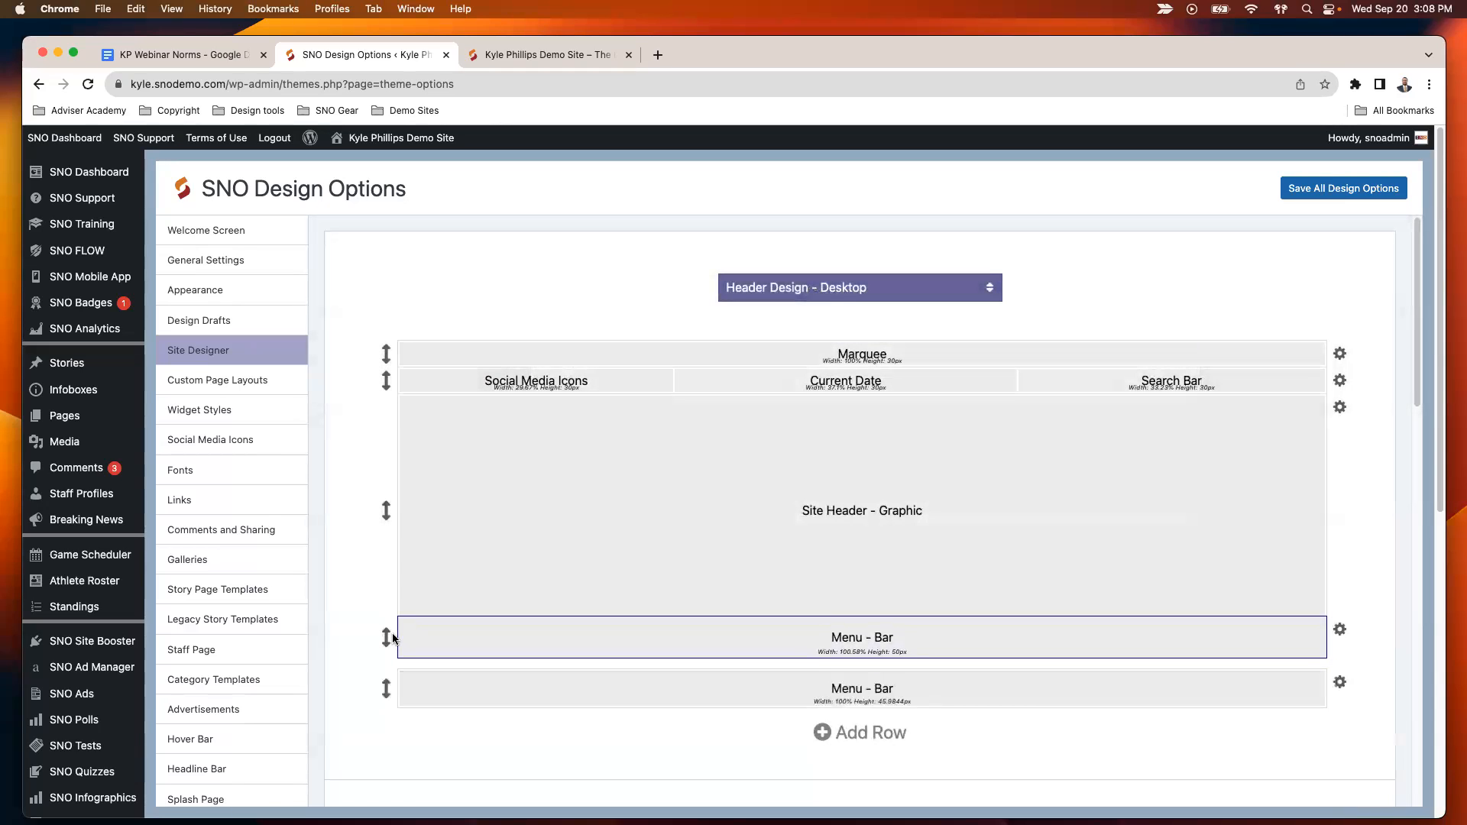
pyautogui.click(1356, 190)
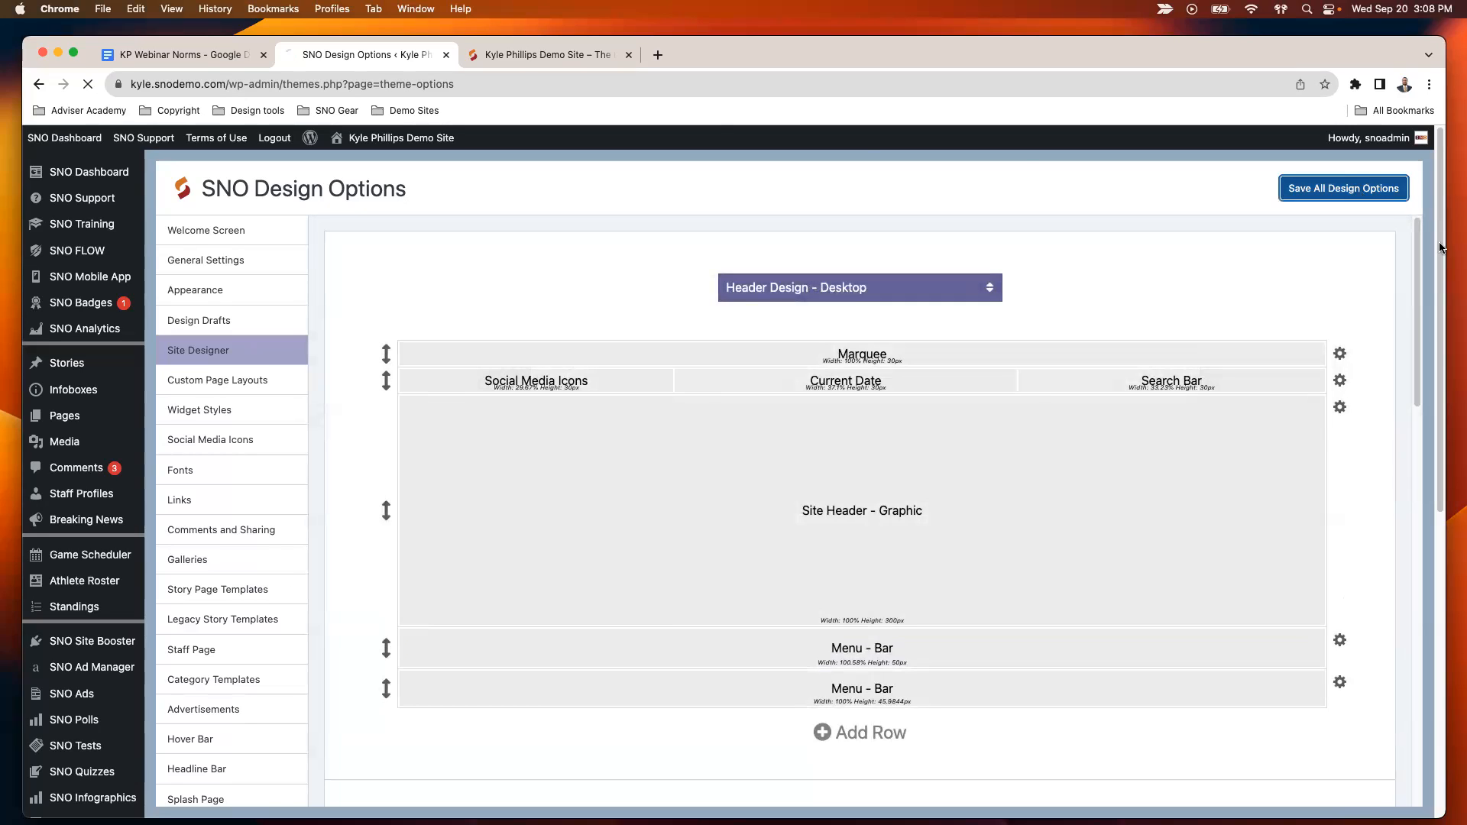
# - Reload the live site to check the header's menu bars, and return to the SNO Design Options
pyautogui.click(532, 65)
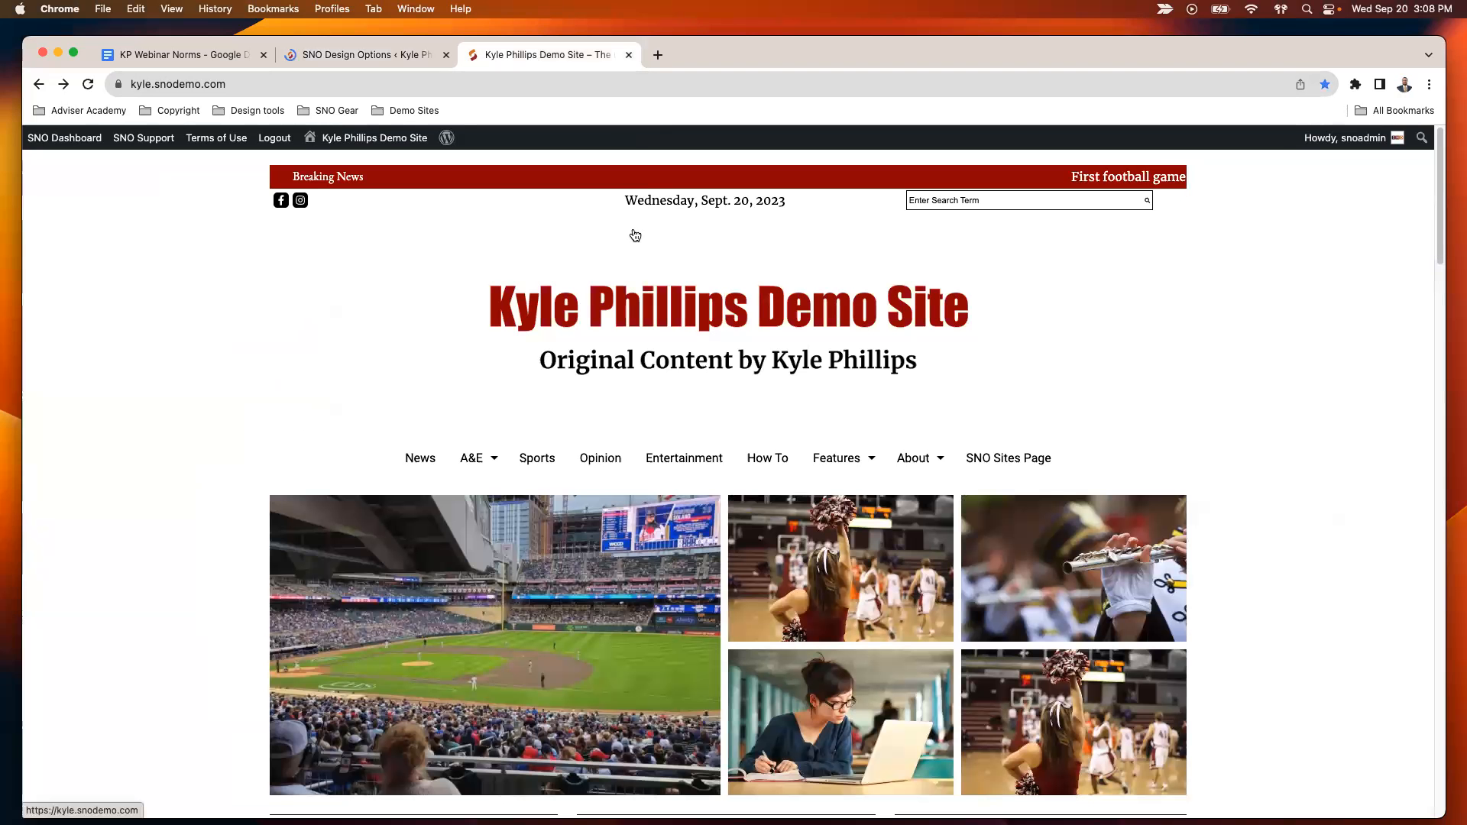
pyautogui.press('super+r')
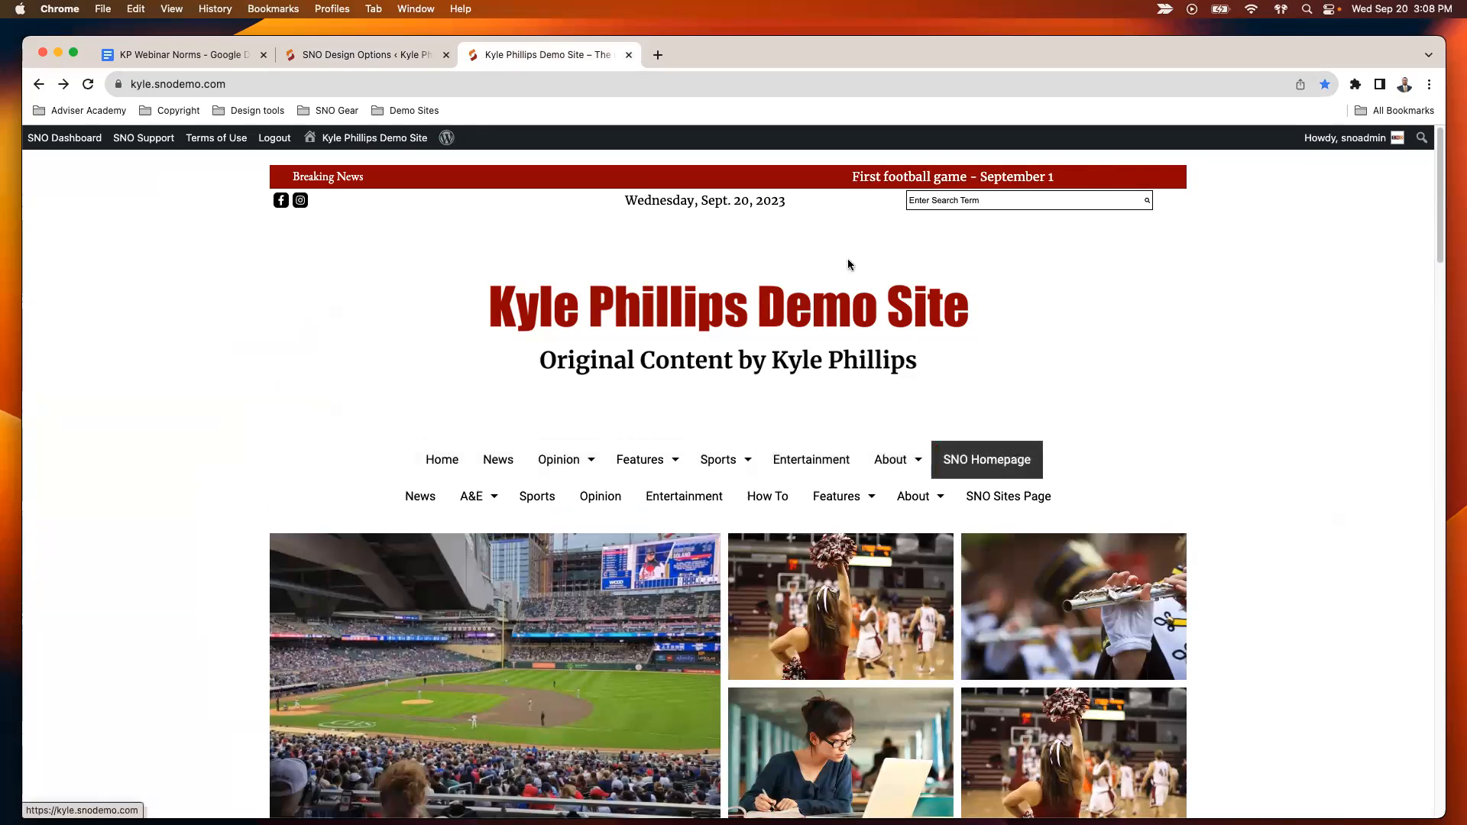
pyautogui.click(356, 56)
# - Open the settings of the Main Navigation menu bar and review its area background and menu alignment options
pyautogui.moveTo(440, 651)
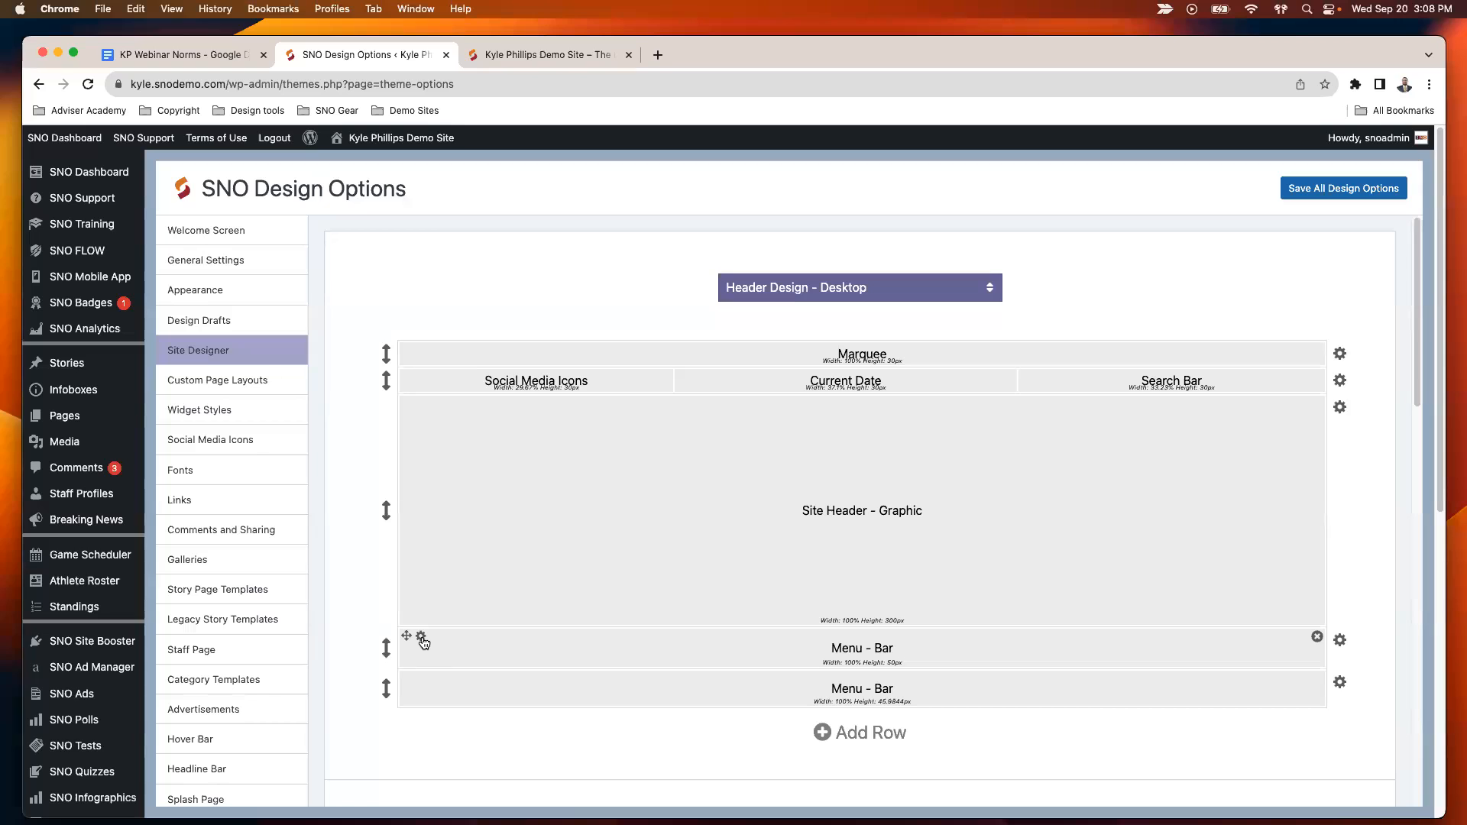
pyautogui.click(422, 640)
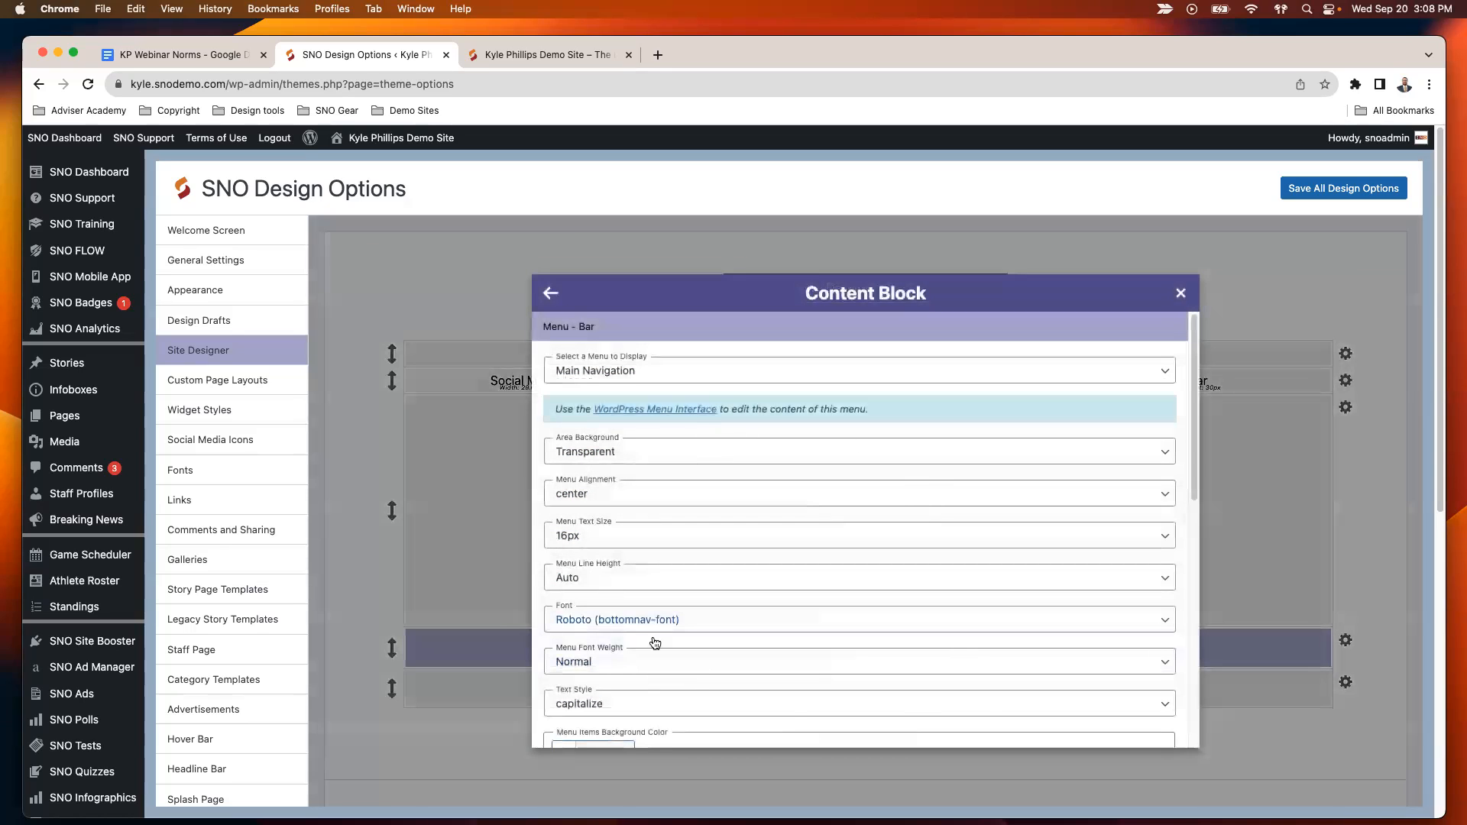
pyautogui.scroll(-1, 623, 459)
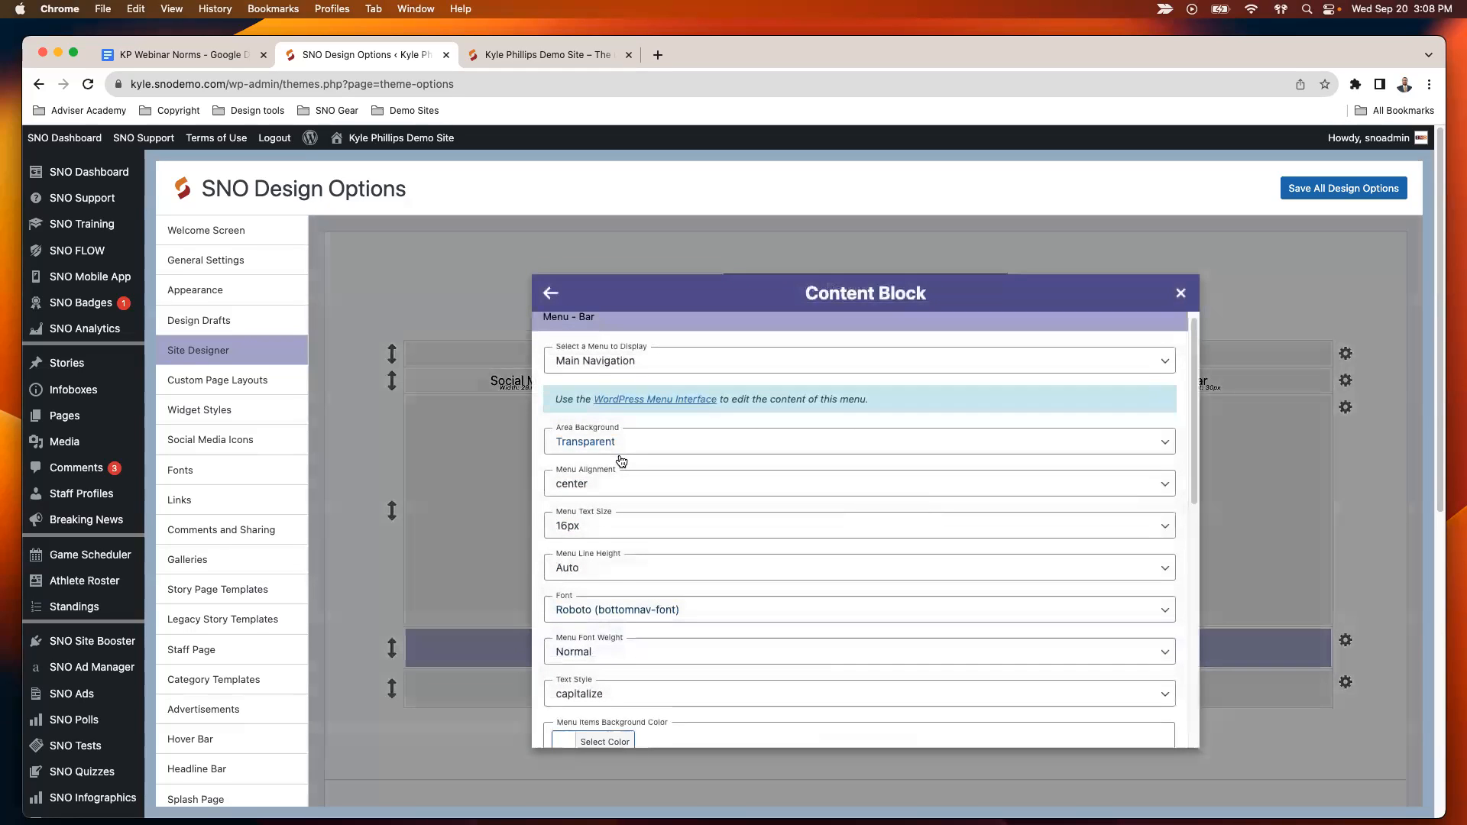
pyautogui.click(634, 447)
pyautogui.click(634, 444)
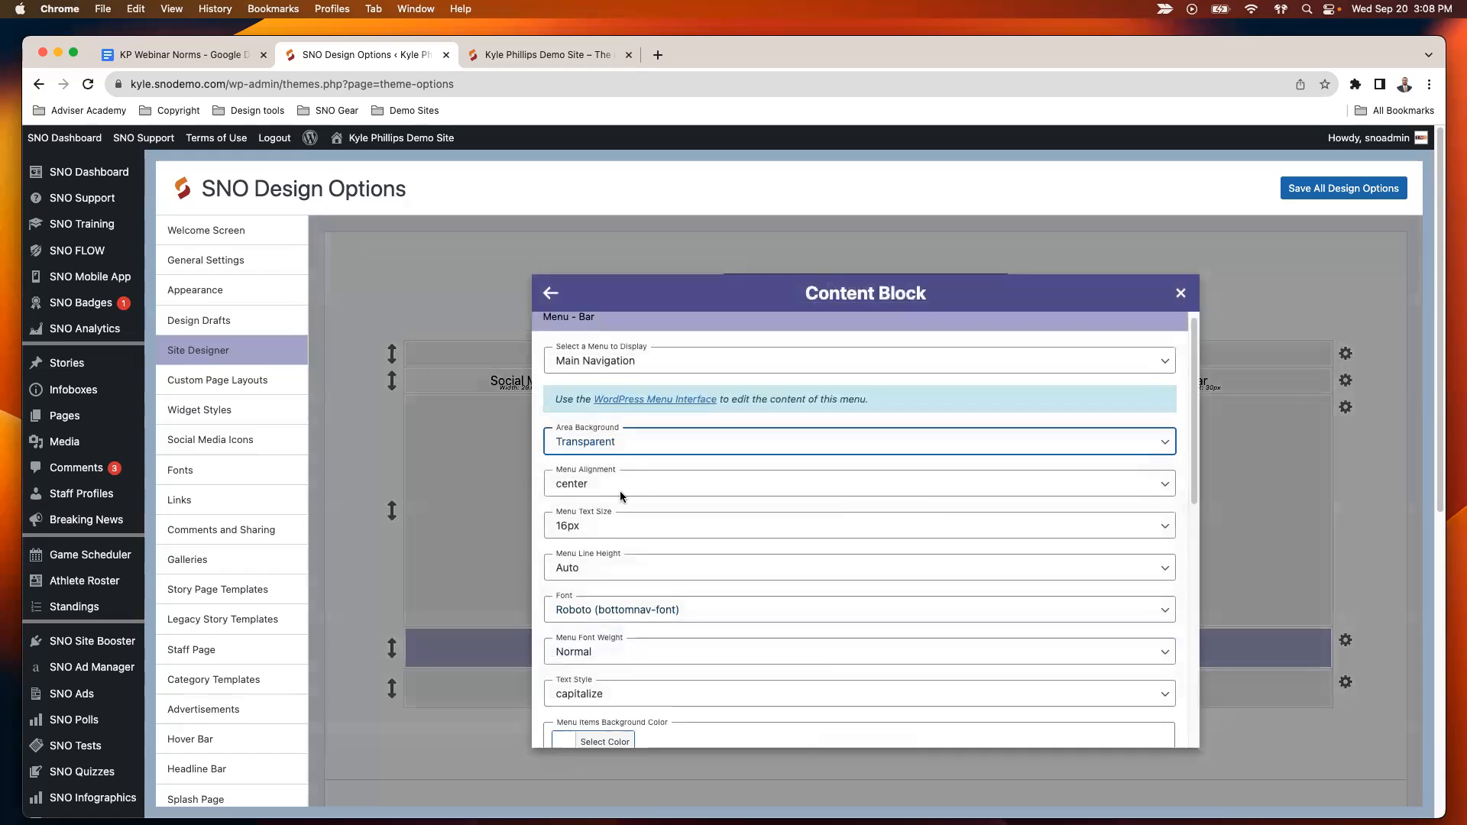
pyautogui.click(623, 489)
pyautogui.click(751, 480)
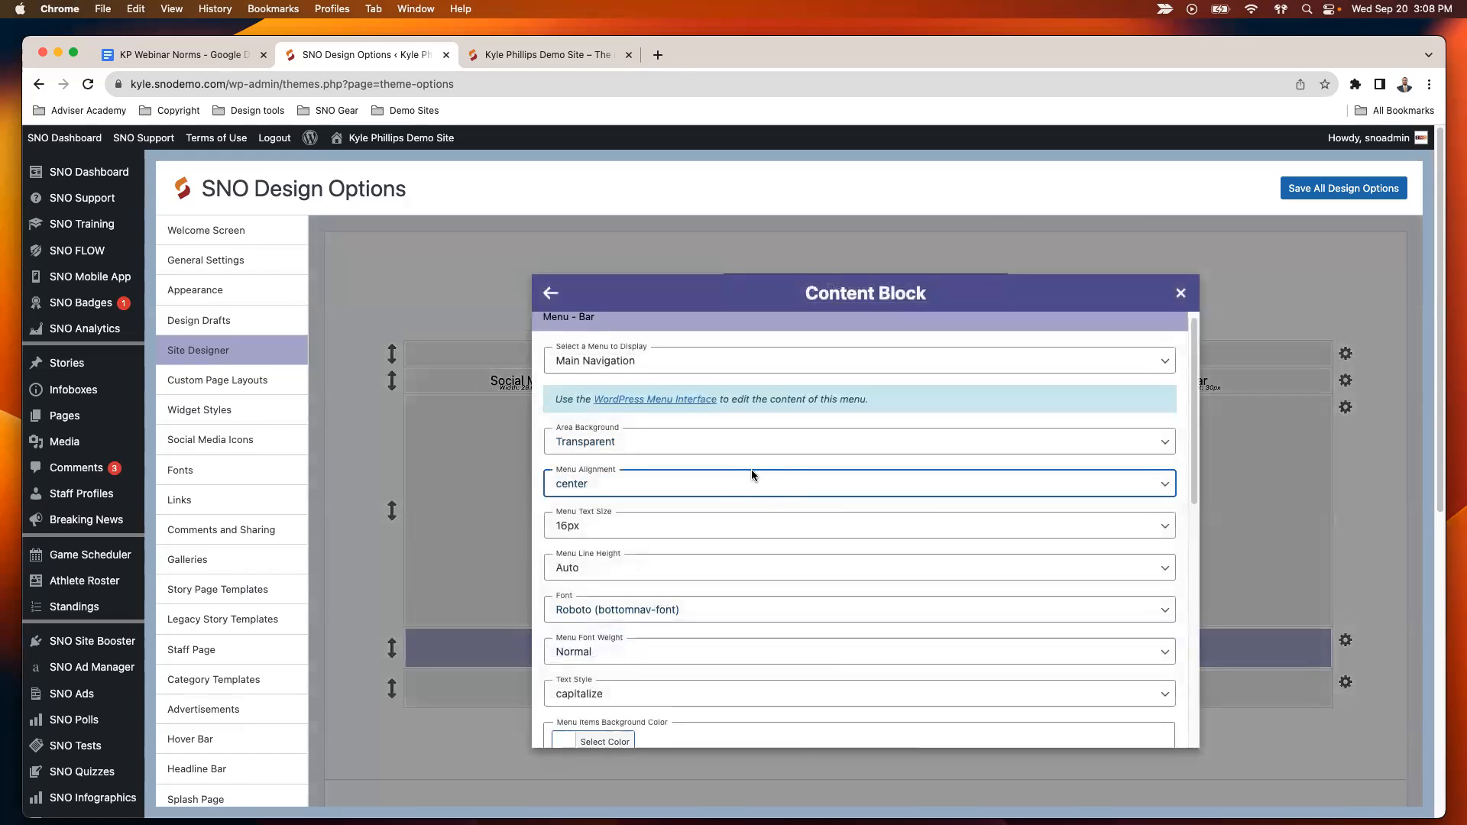
pyautogui.scroll(-2, 738, 485)
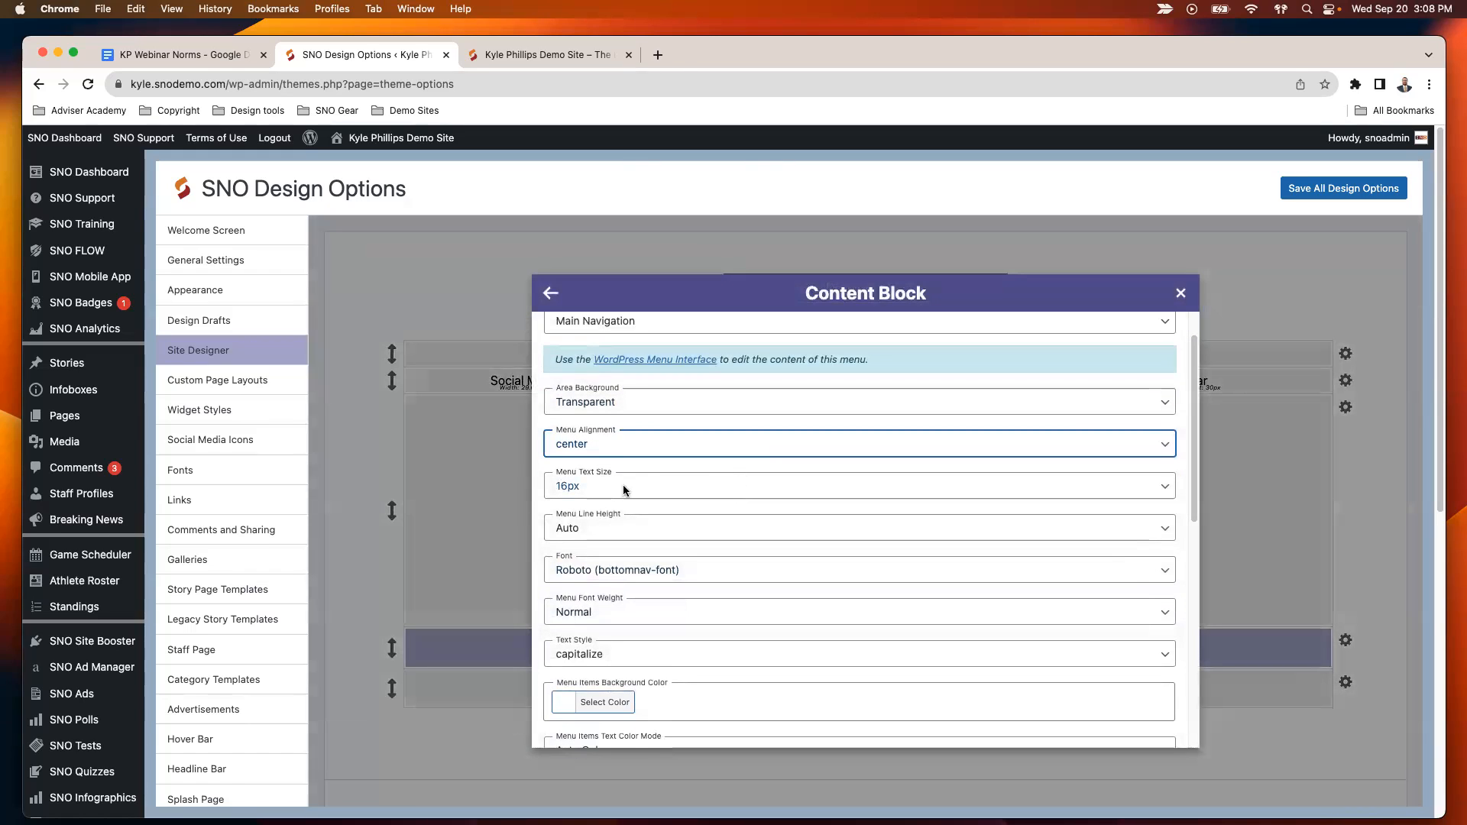
# - View both header menus on the live site, and return to the design options to locate the Edit Navigation Menus link
pyautogui.click(552, 55)
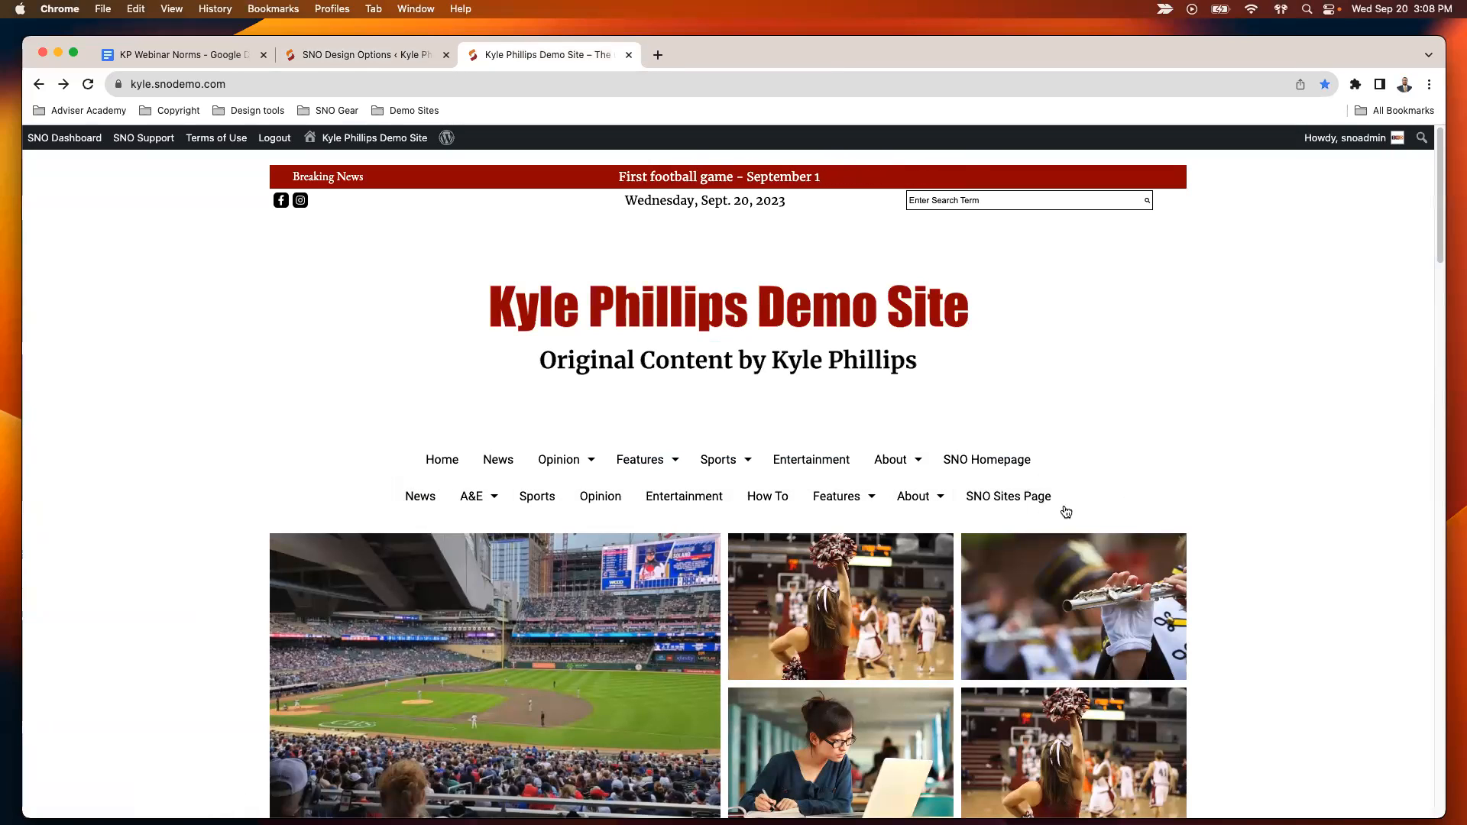
pyautogui.moveTo(913, 498)
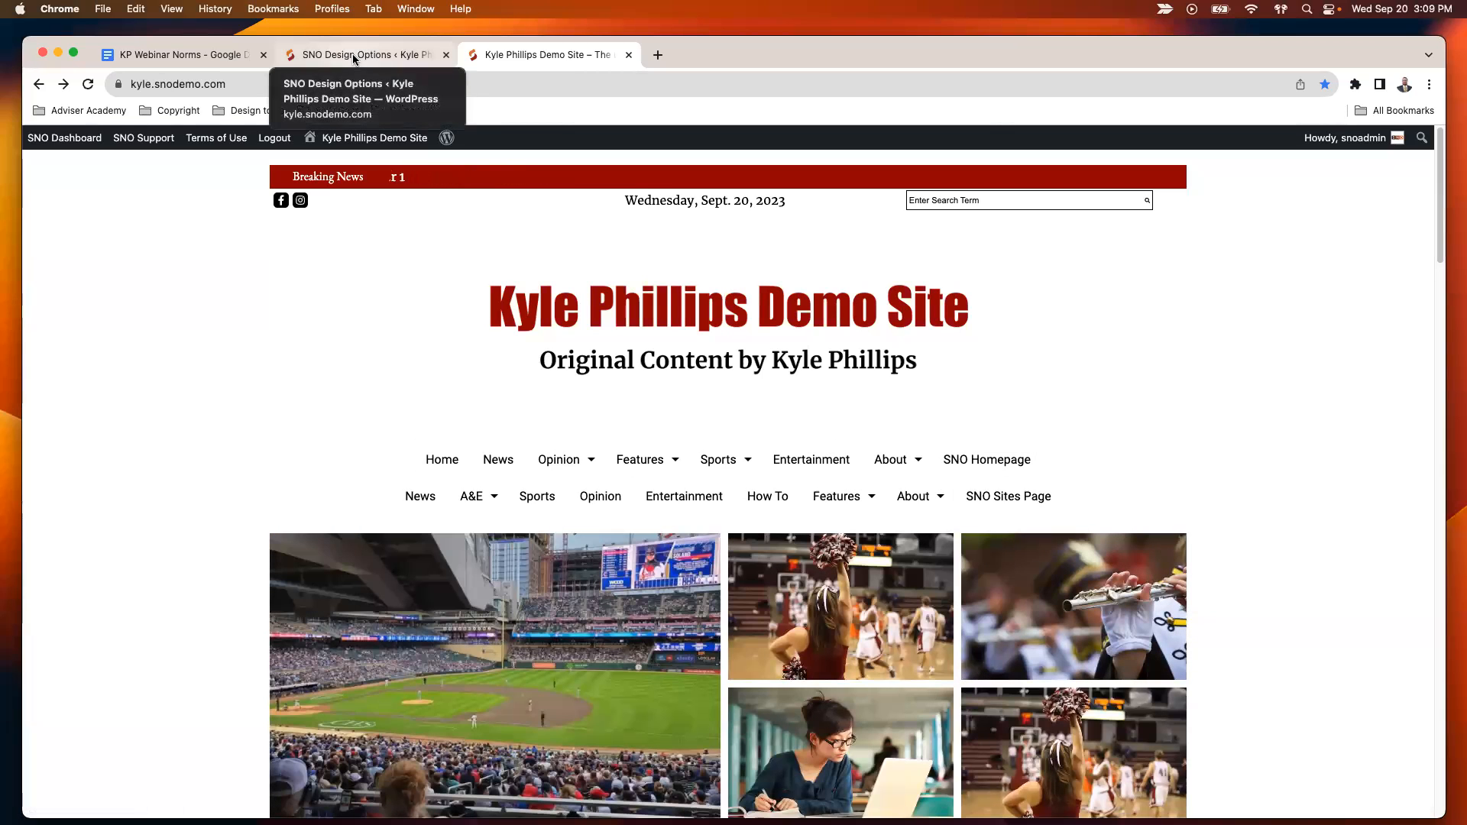
pyautogui.click(353, 55)
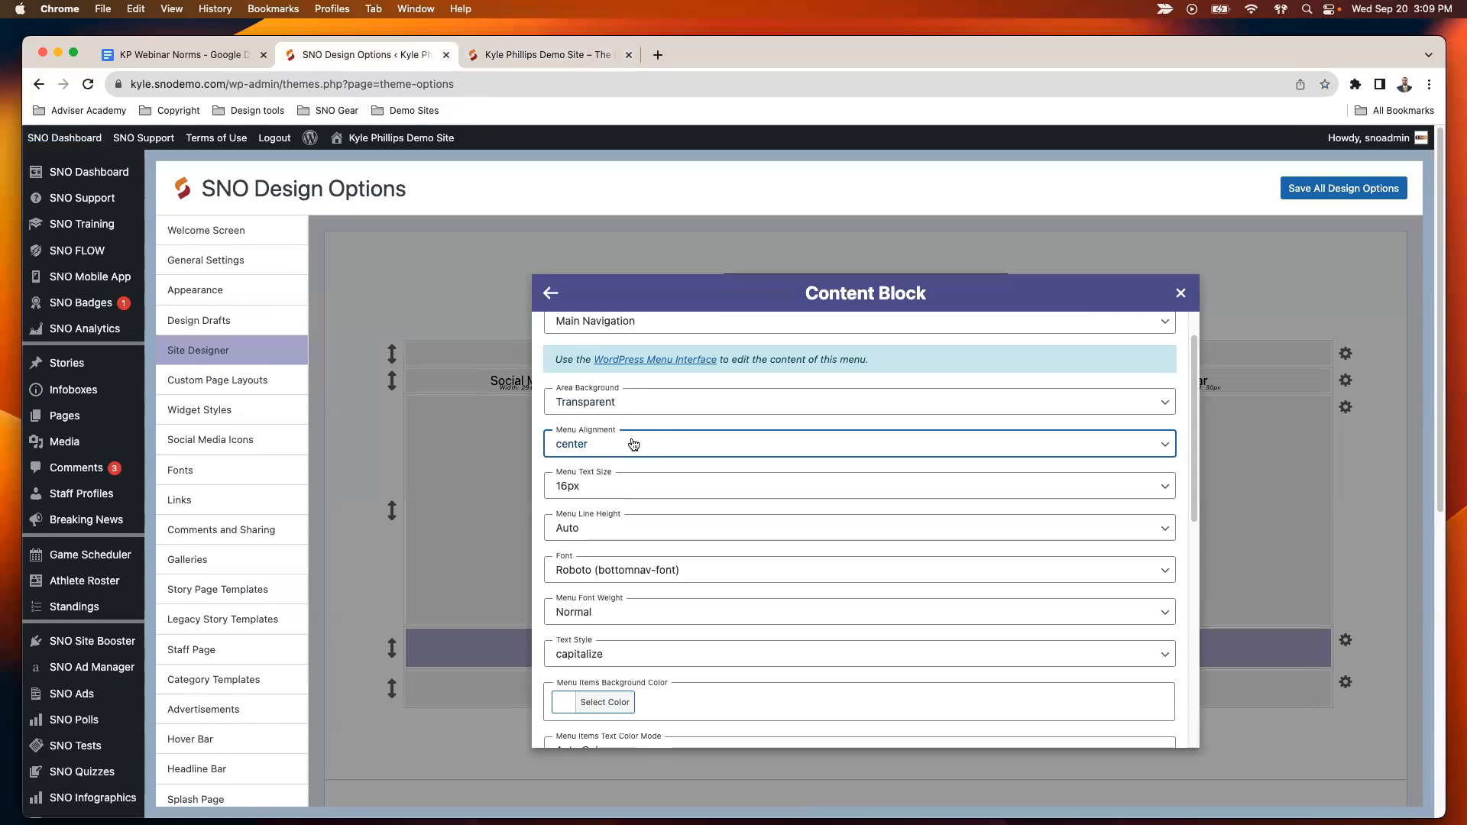
pyautogui.moveTo(60, 140)
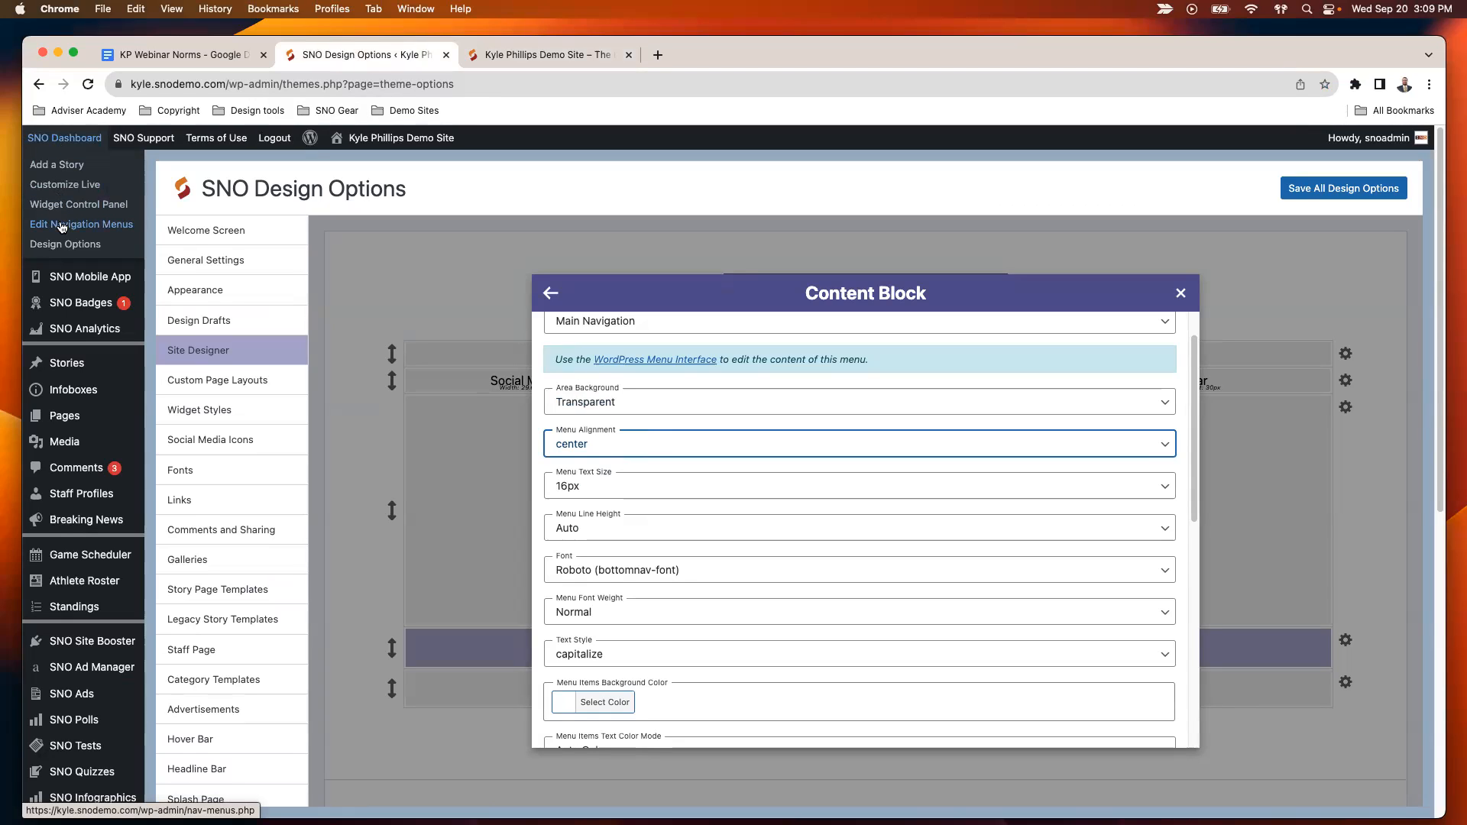
# - Review the menu text size and font choices for the Main Navigation bar, keeping 16px and Roboto (bottomnav-font)
pyautogui.click(629, 486)
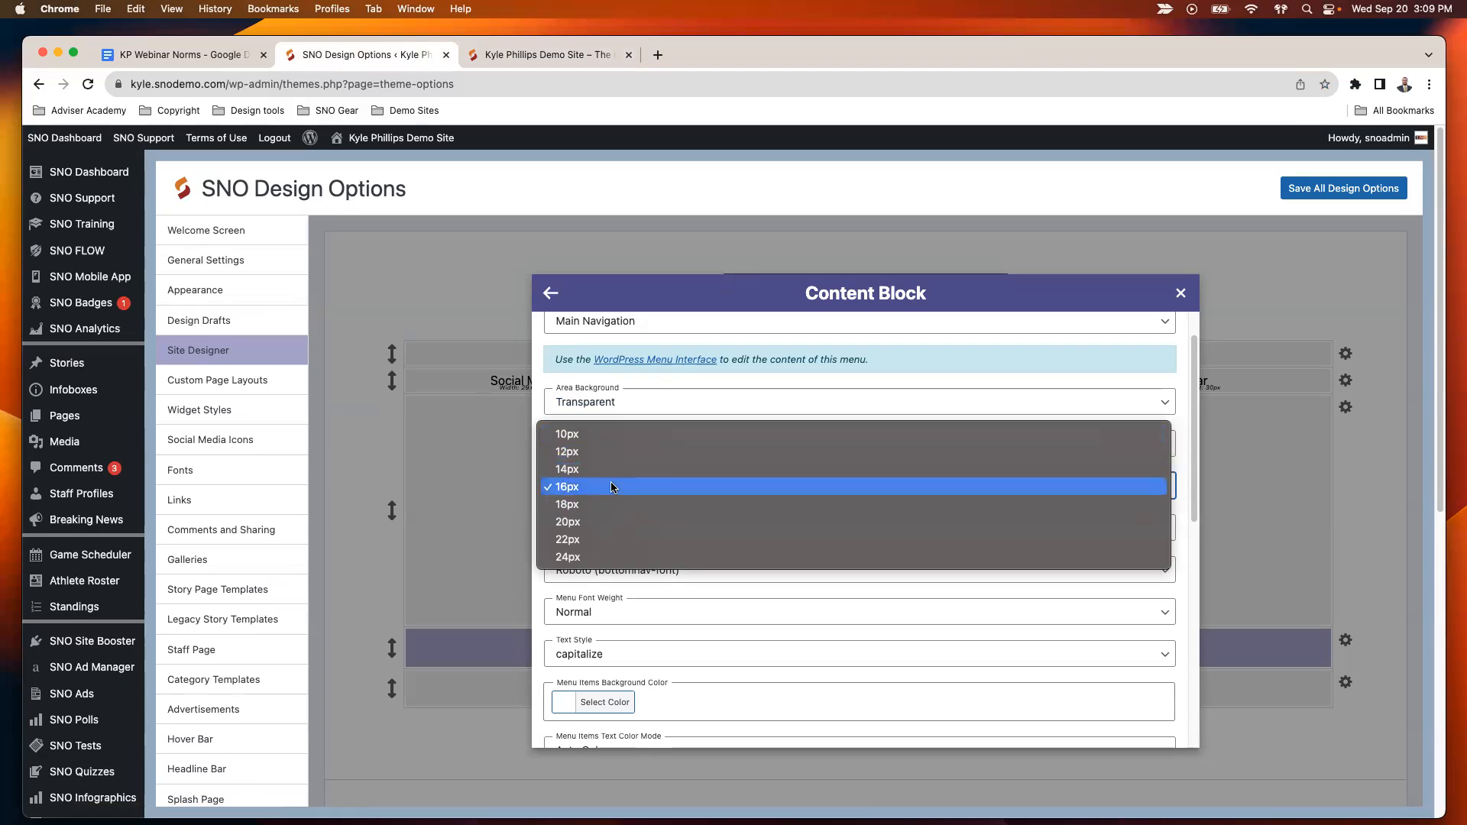
pyautogui.click(611, 486)
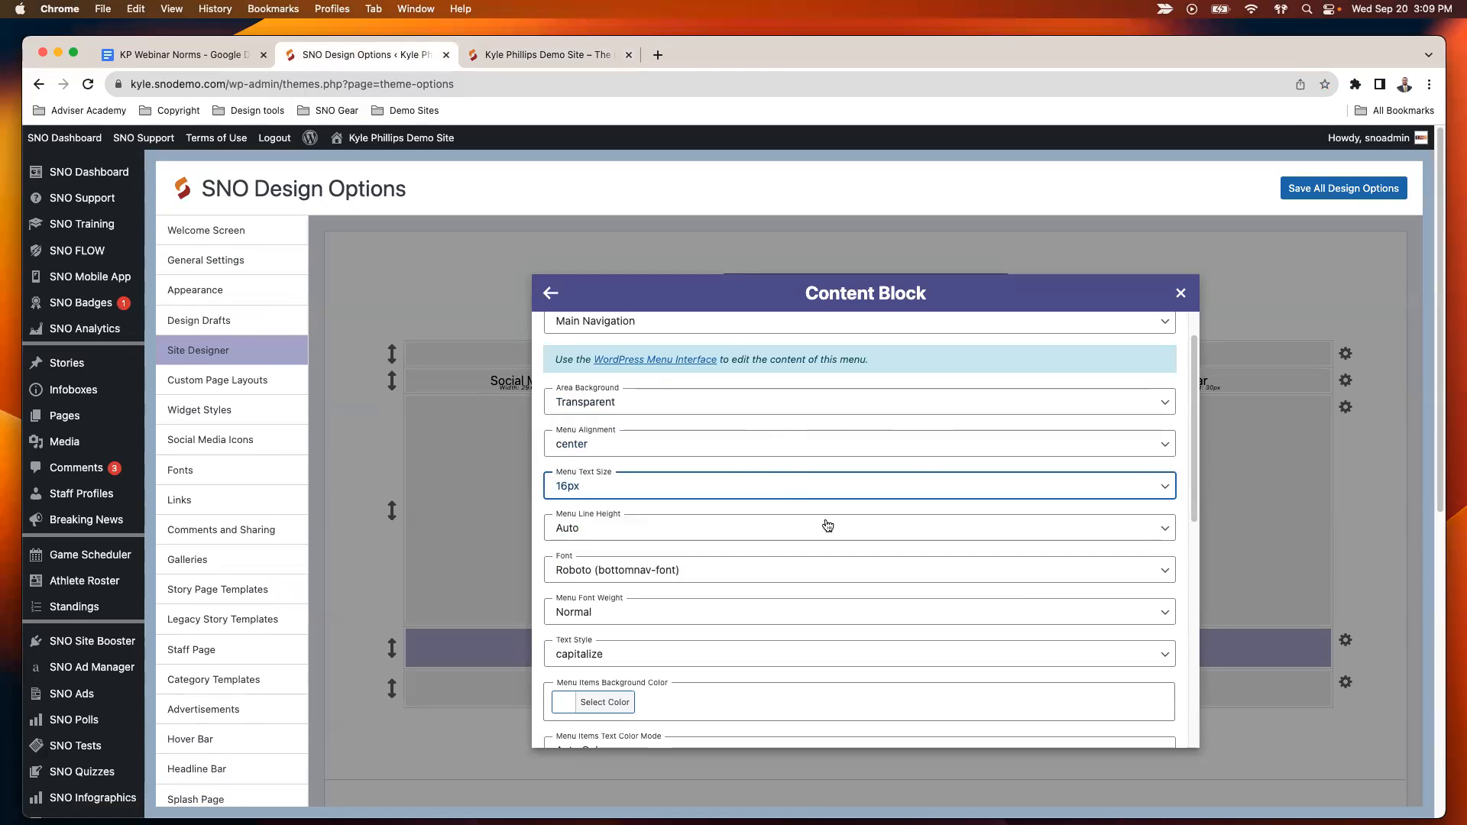
pyautogui.scroll(-1, 667, 526)
pyautogui.click(673, 531)
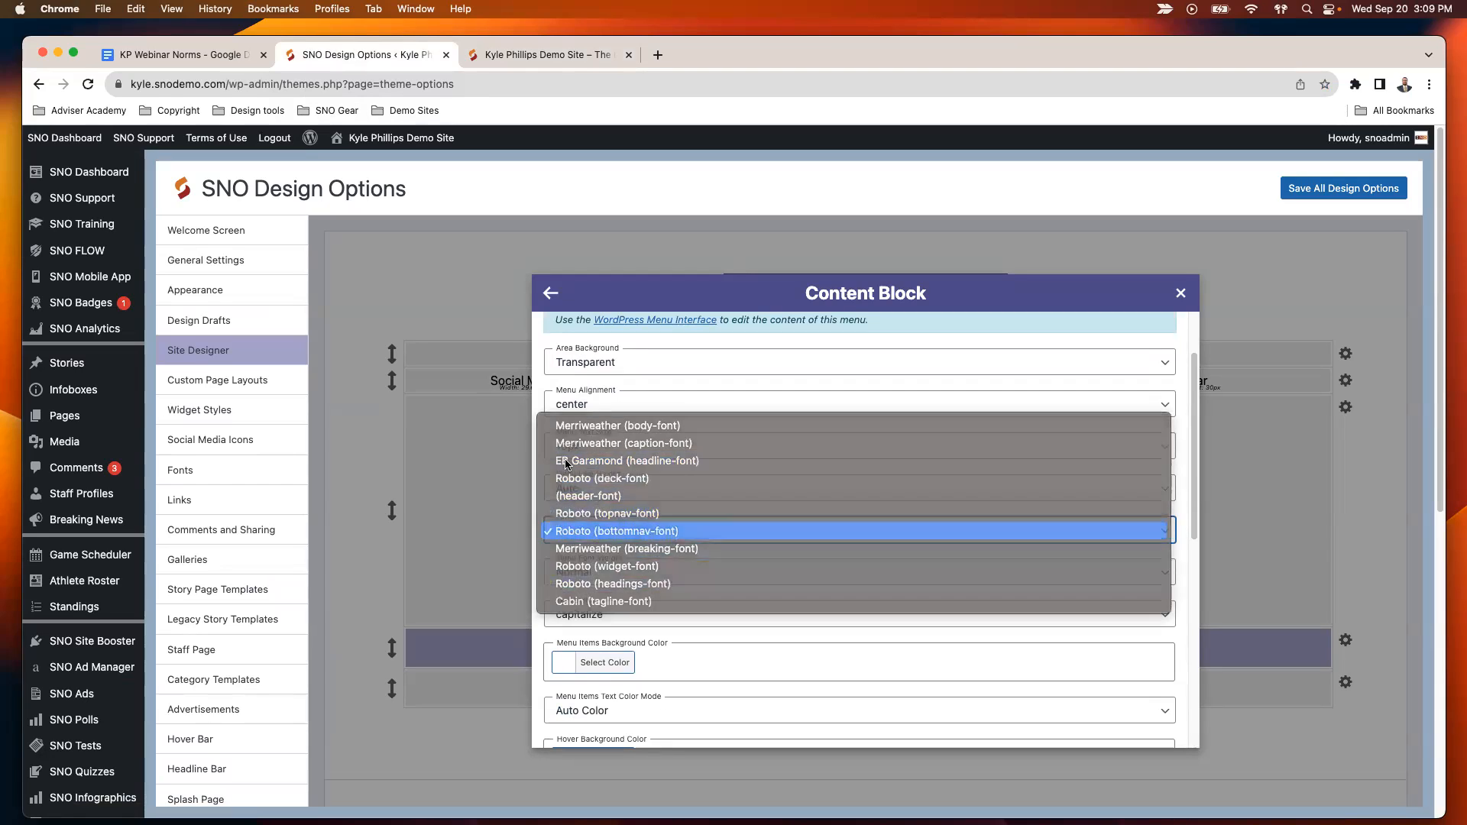
pyautogui.click(688, 529)
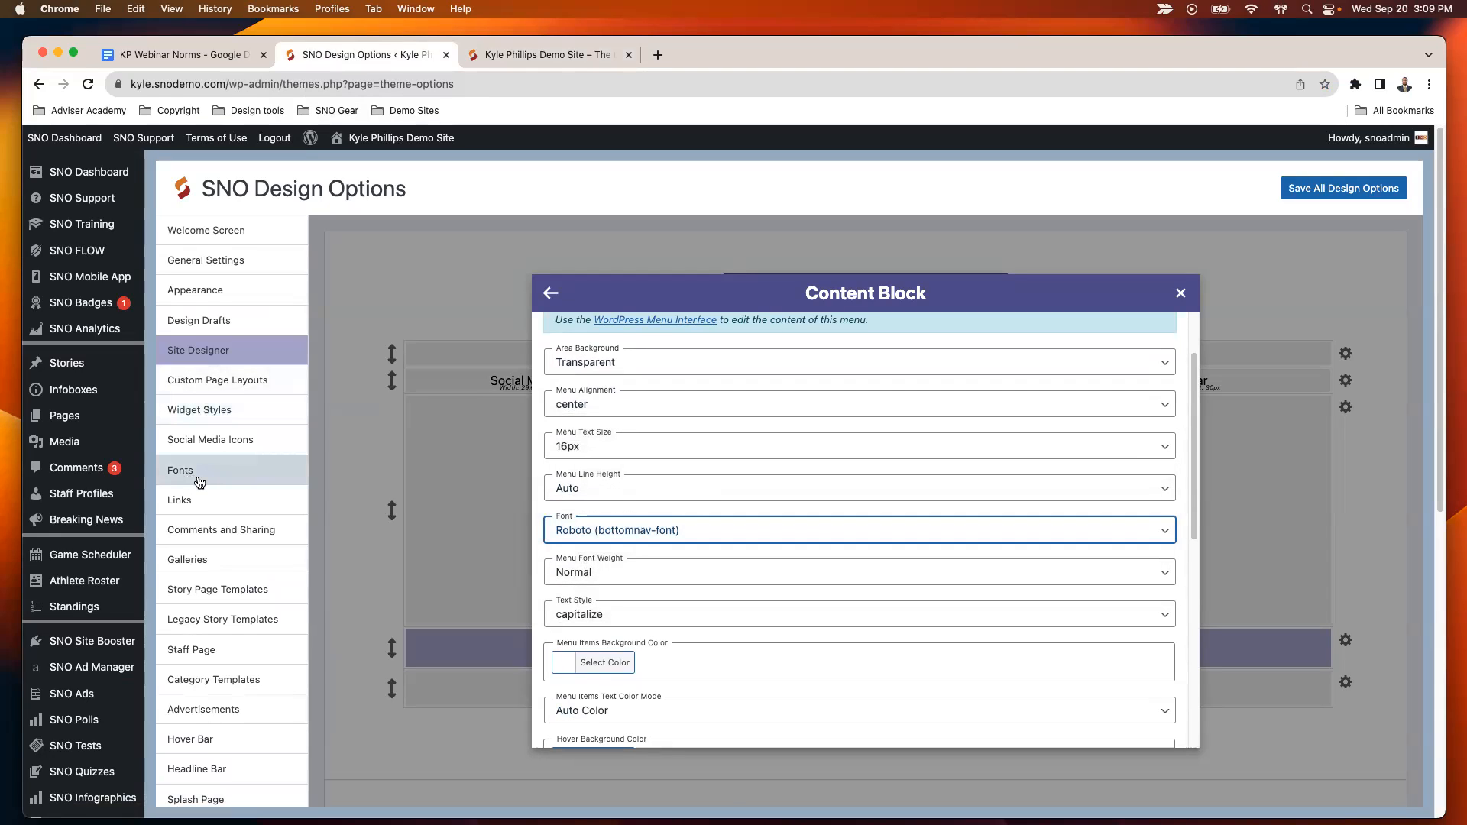
pyautogui.click(655, 529)
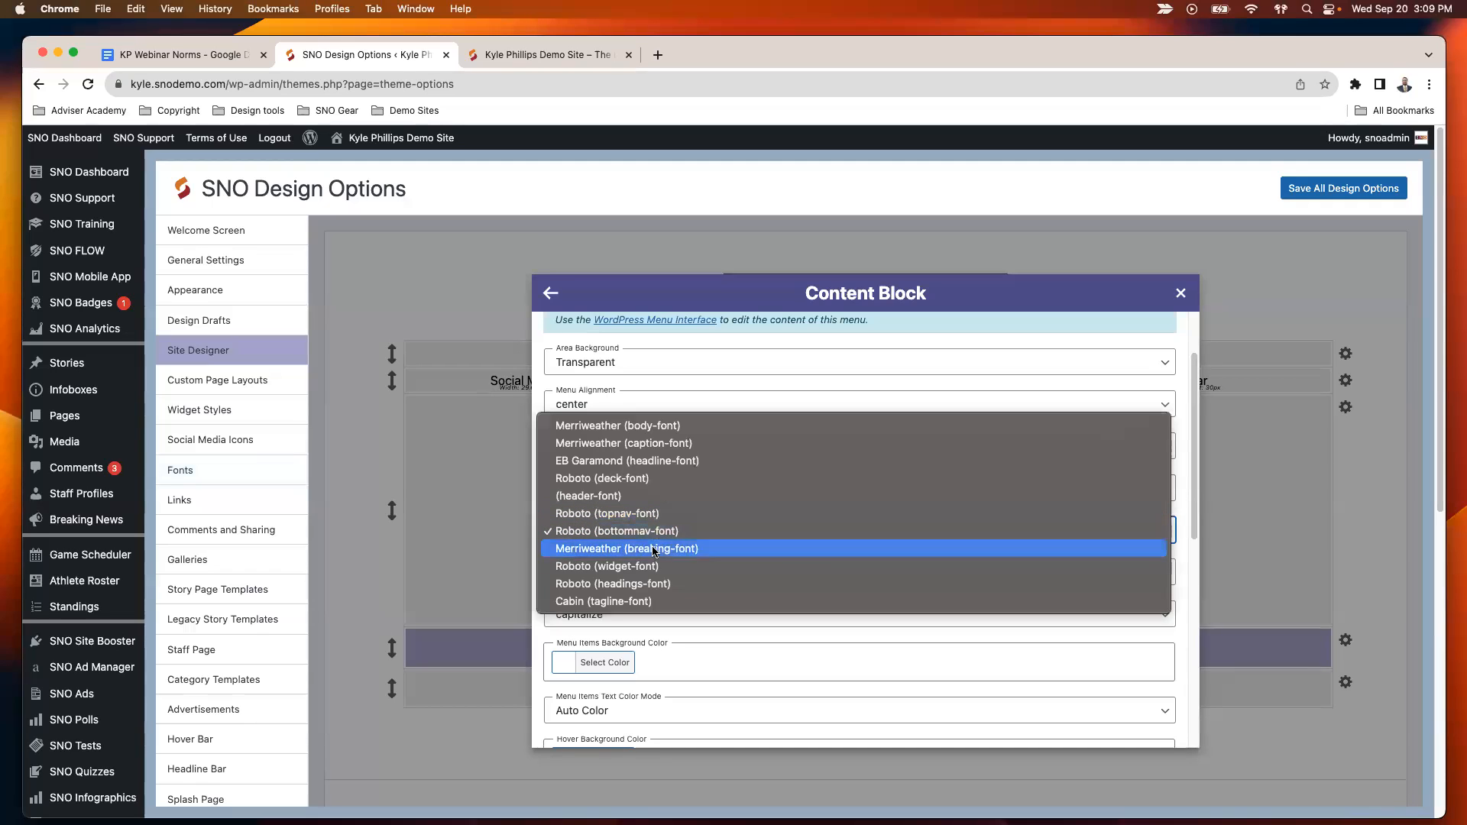
pyautogui.click(647, 533)
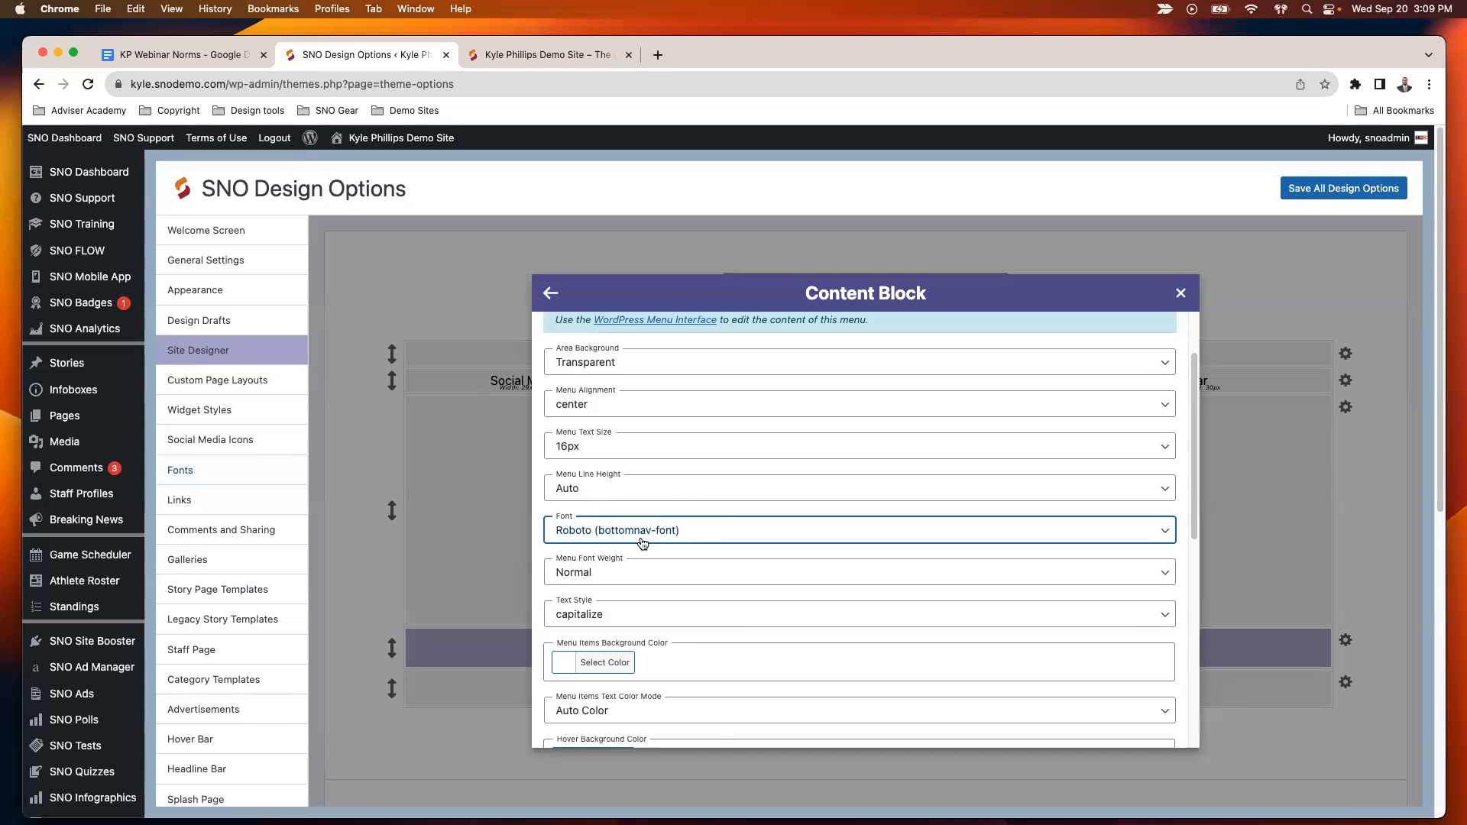
# - Review the menu font weight and capitalization options, keeping Normal and capitalize
pyautogui.scroll(-1, 647, 534)
pyautogui.click(647, 535)
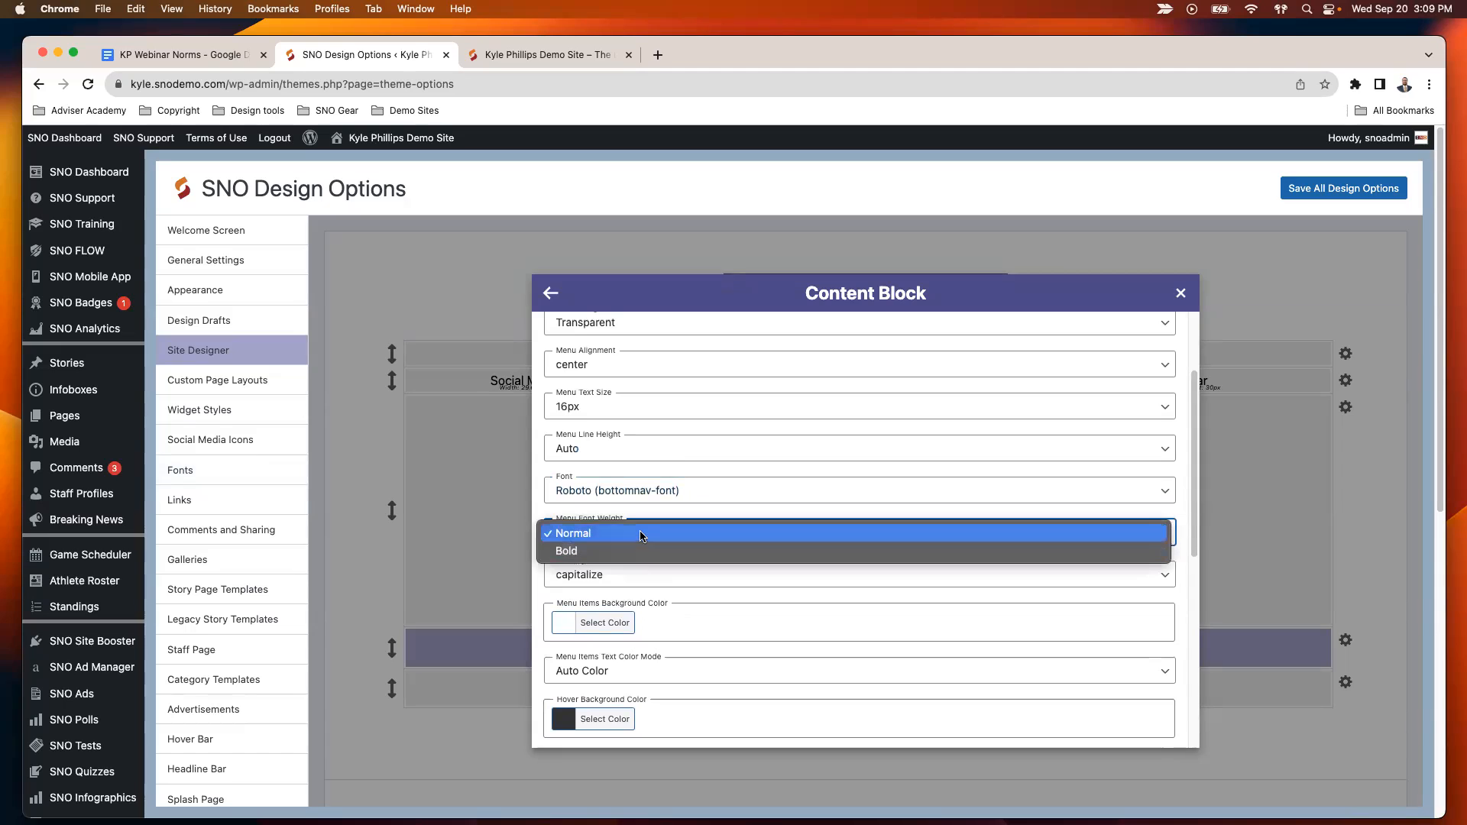
pyautogui.click(650, 533)
pyautogui.scroll(-1, 653, 536)
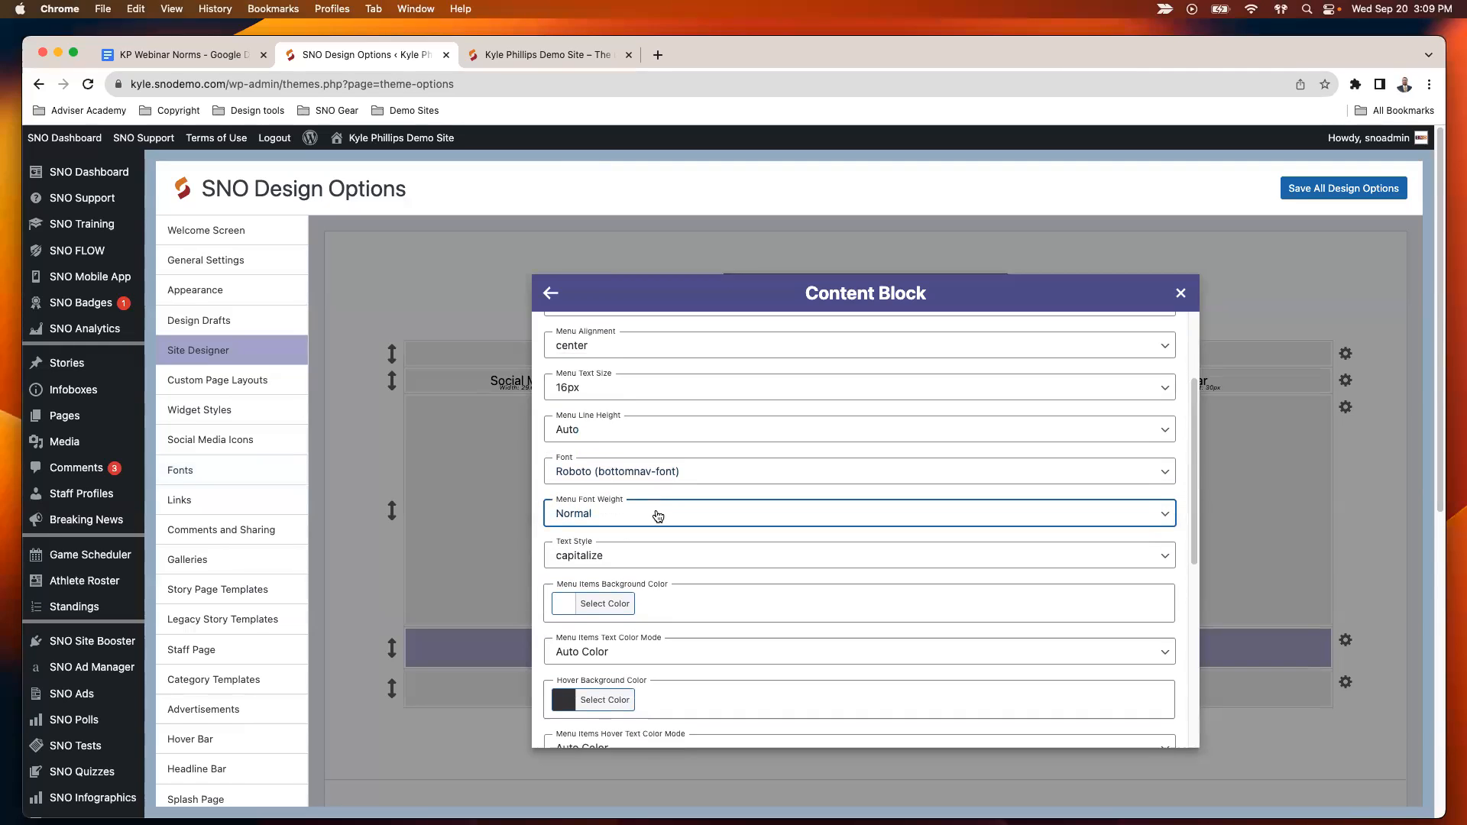
pyautogui.click(625, 546)
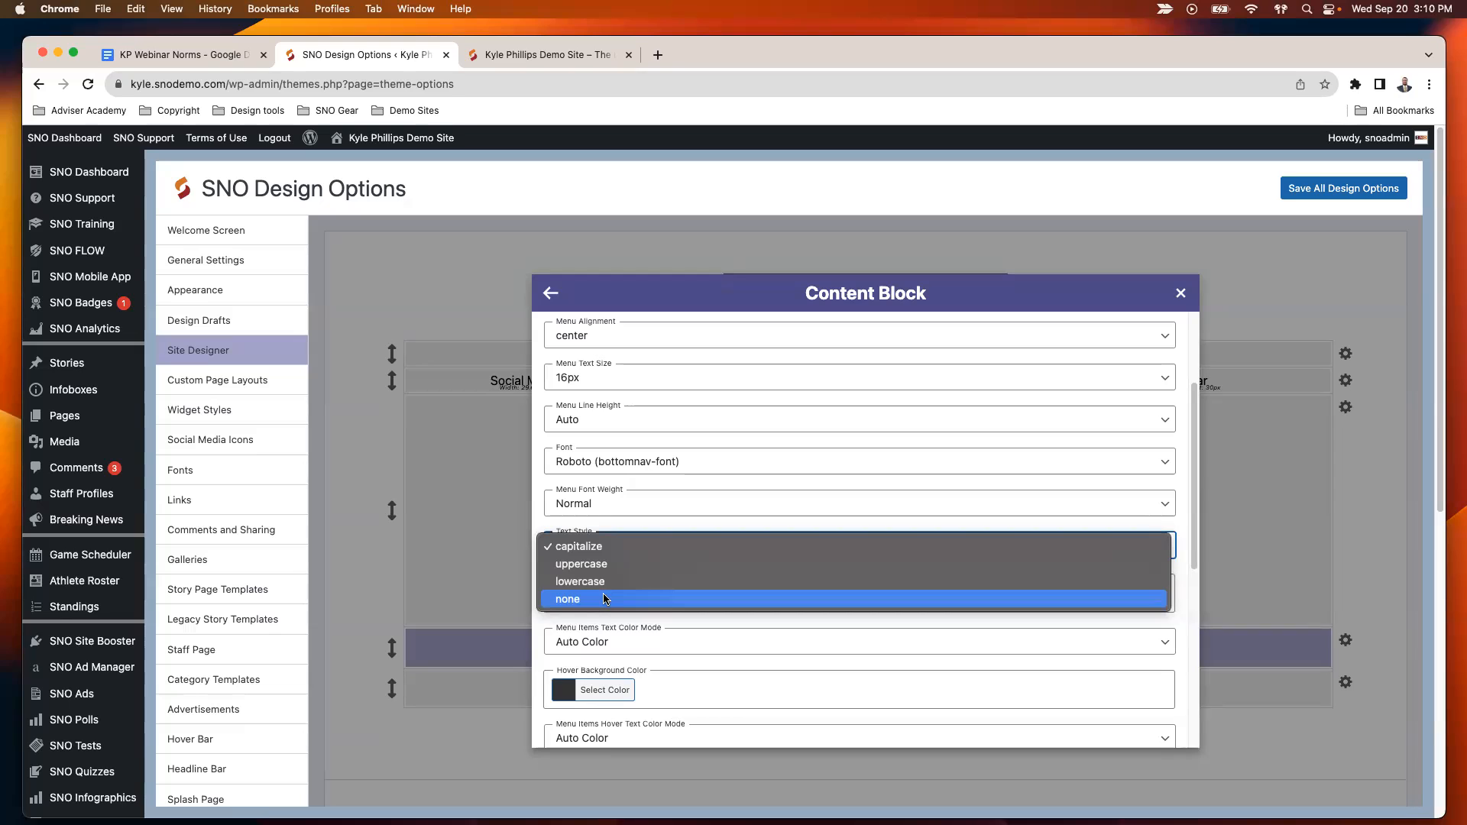
pyautogui.click(627, 546)
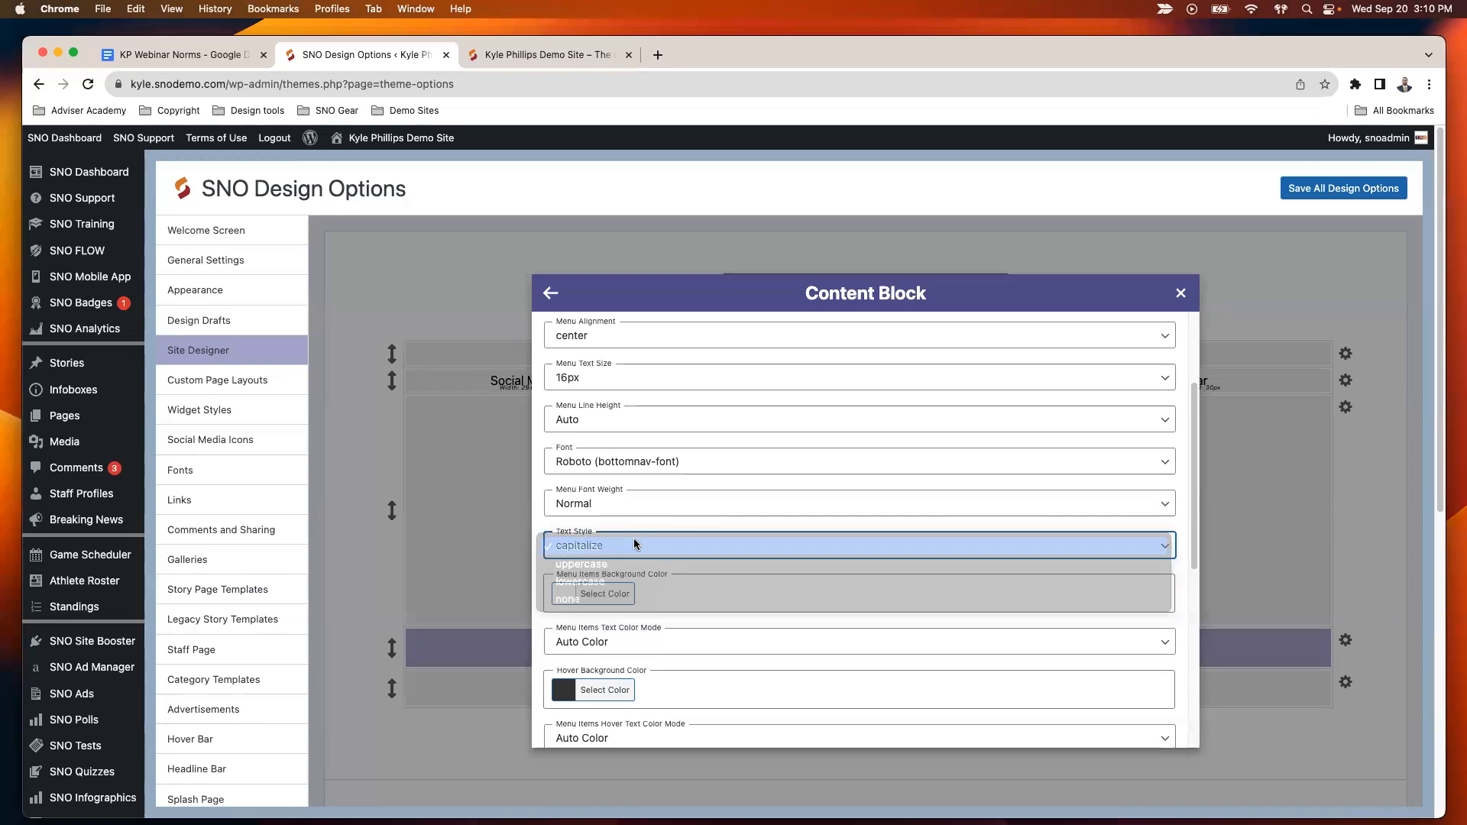
# - Review the background and text color settings for the menu items, keeping the text color mode on Auto Color
pyautogui.scroll(-1, 719, 567)
pyautogui.scroll(-2, 718, 567)
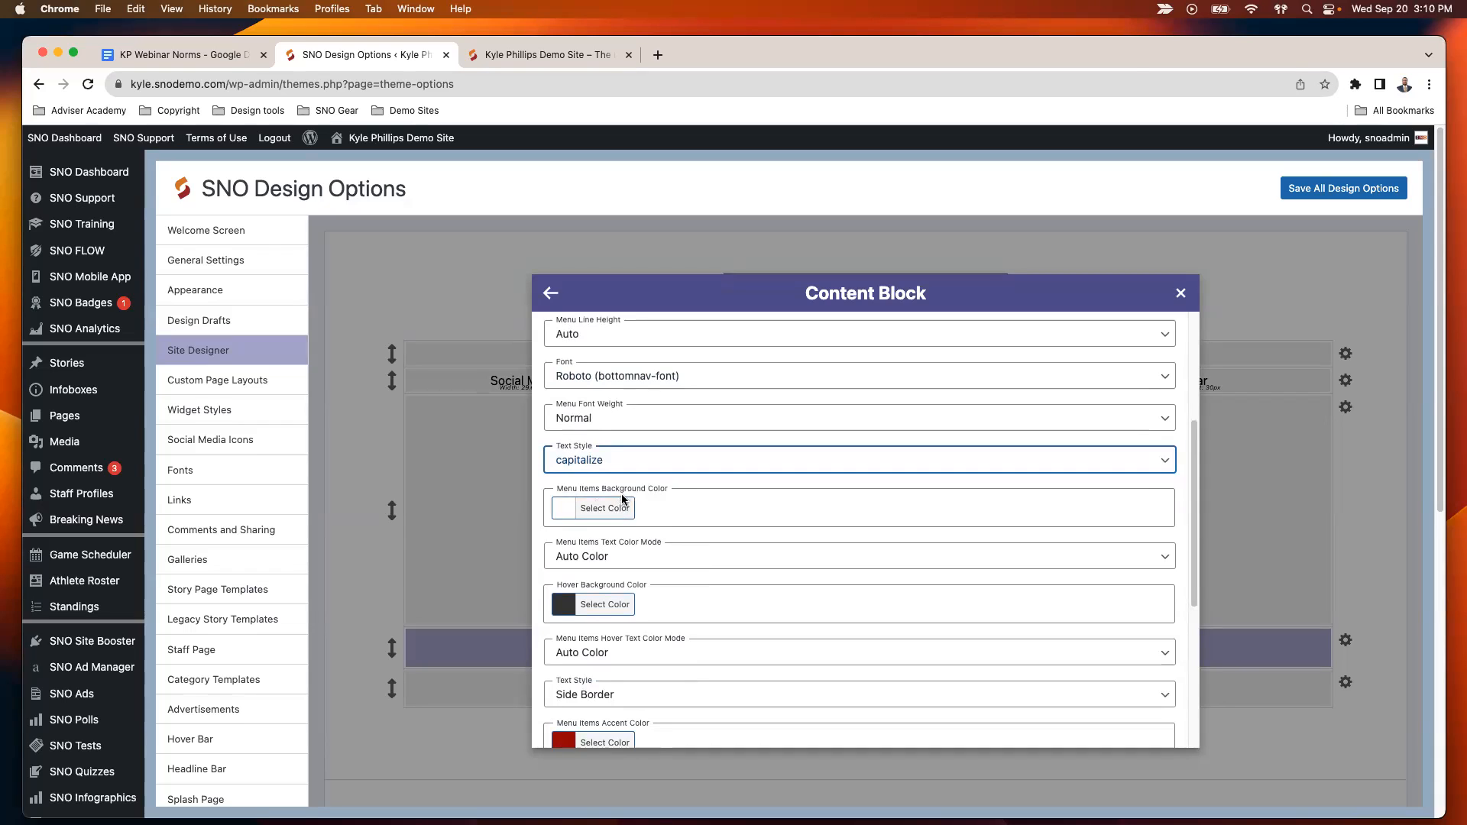
pyautogui.scroll(-1, 683, 495)
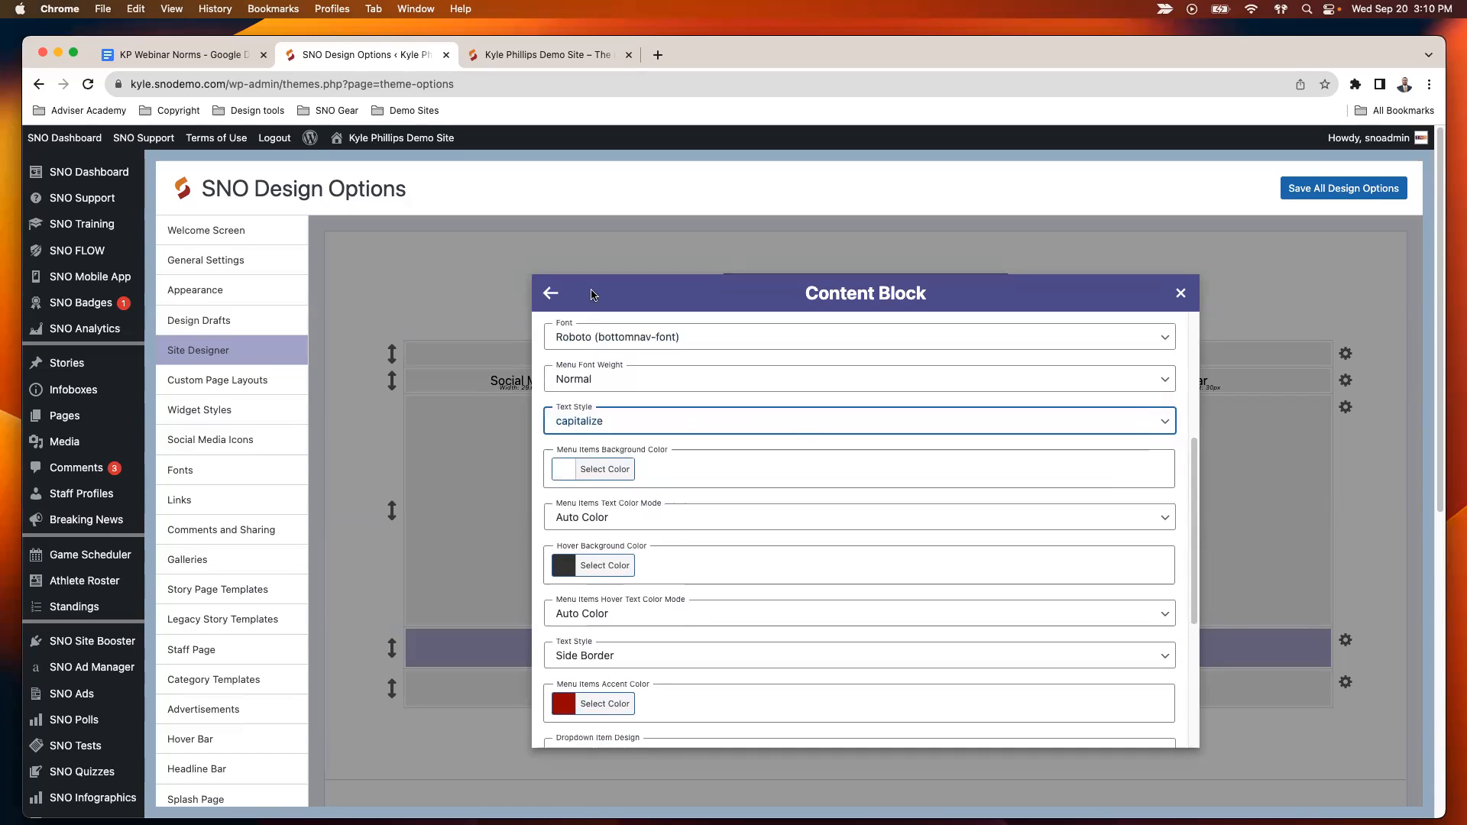
pyautogui.scroll(-2, 657, 580)
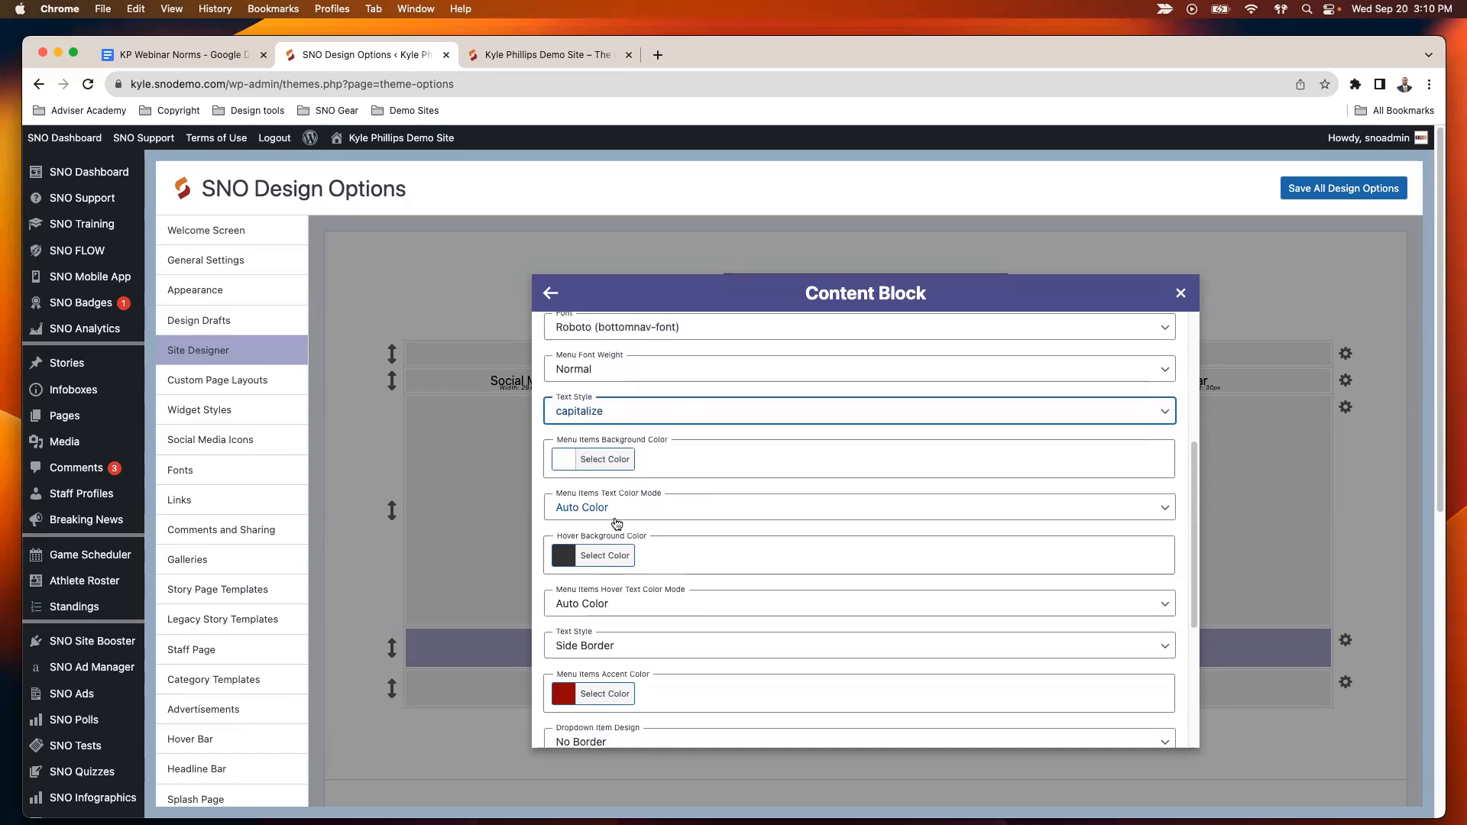
pyautogui.click(604, 491)
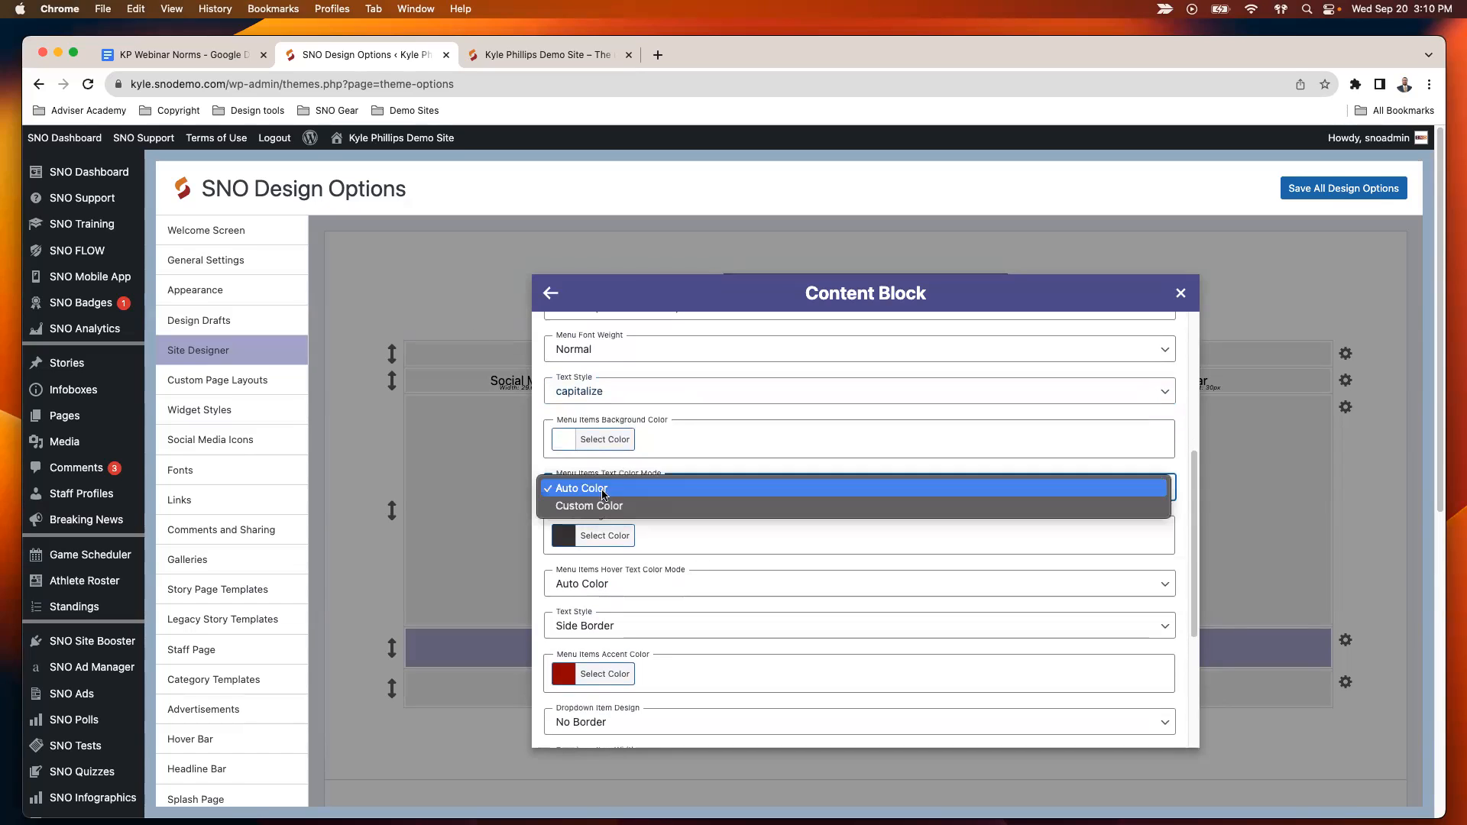
pyautogui.click(623, 491)
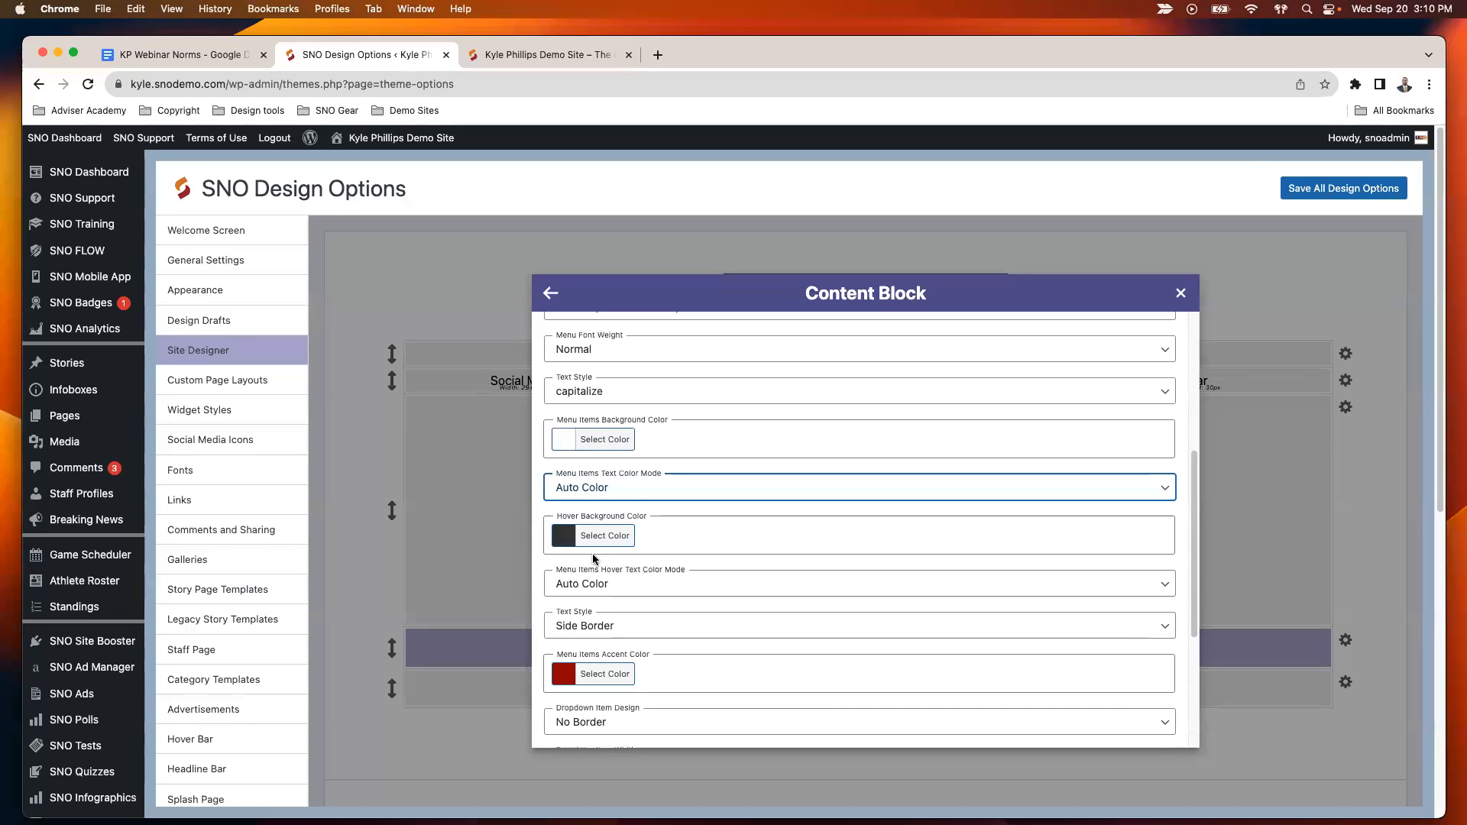
pyautogui.click(620, 501)
pyautogui.click(609, 496)
# - Set the second Text Style option, which controls the menu items' side border or underline, to None
pyautogui.scroll(-5, 649, 504)
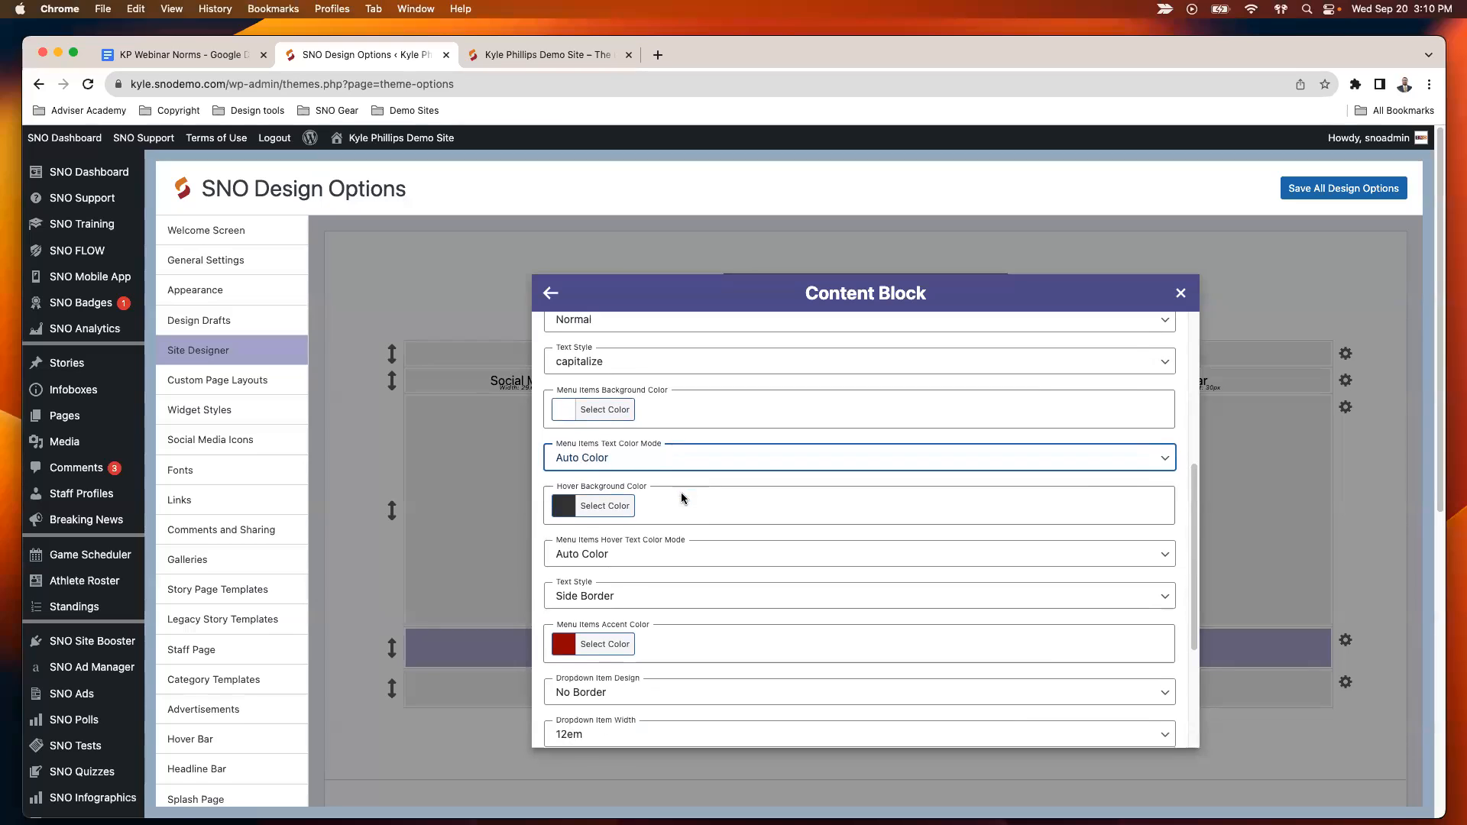
pyautogui.click(619, 527)
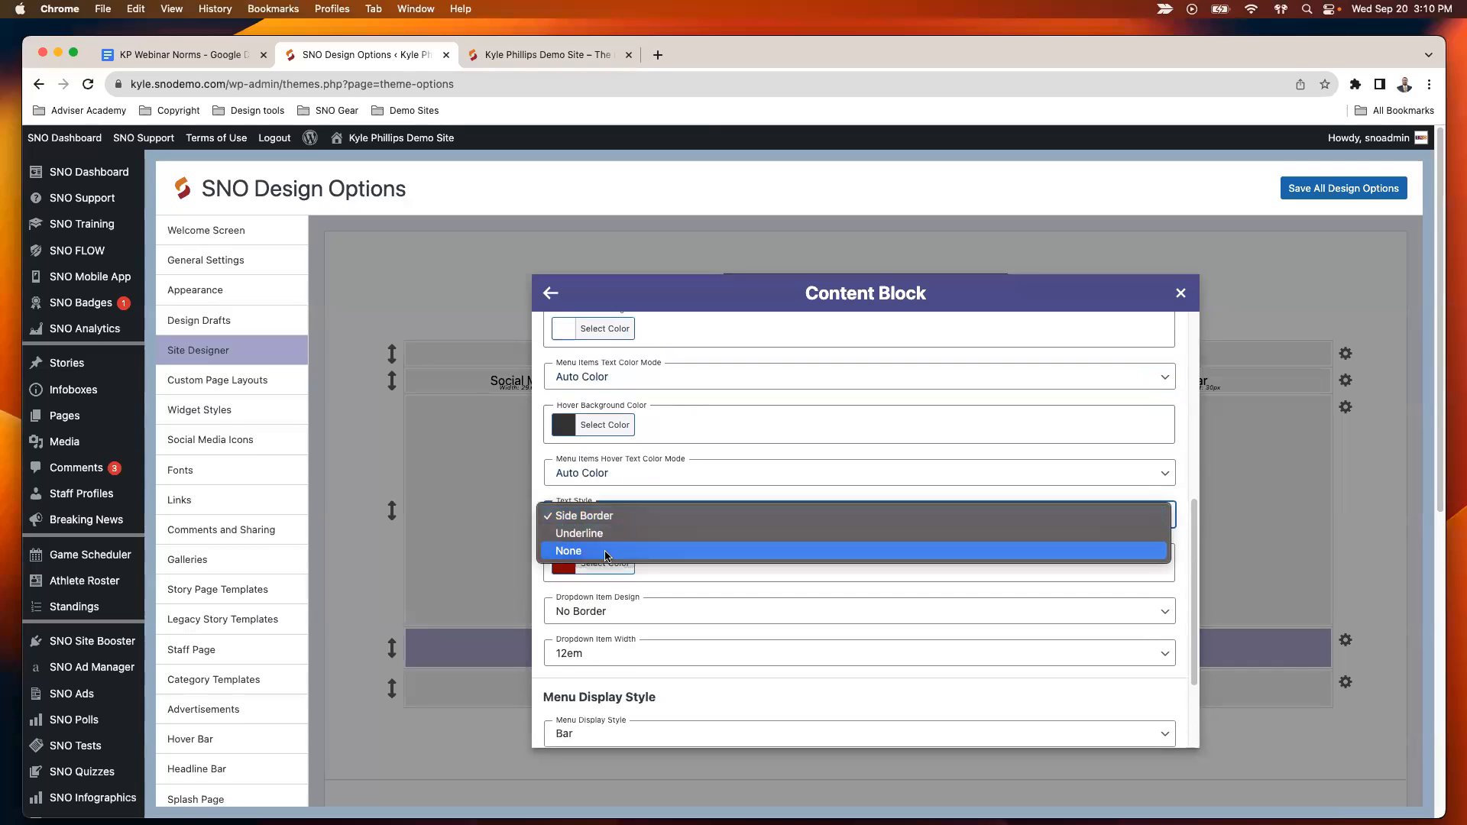
pyautogui.click(619, 551)
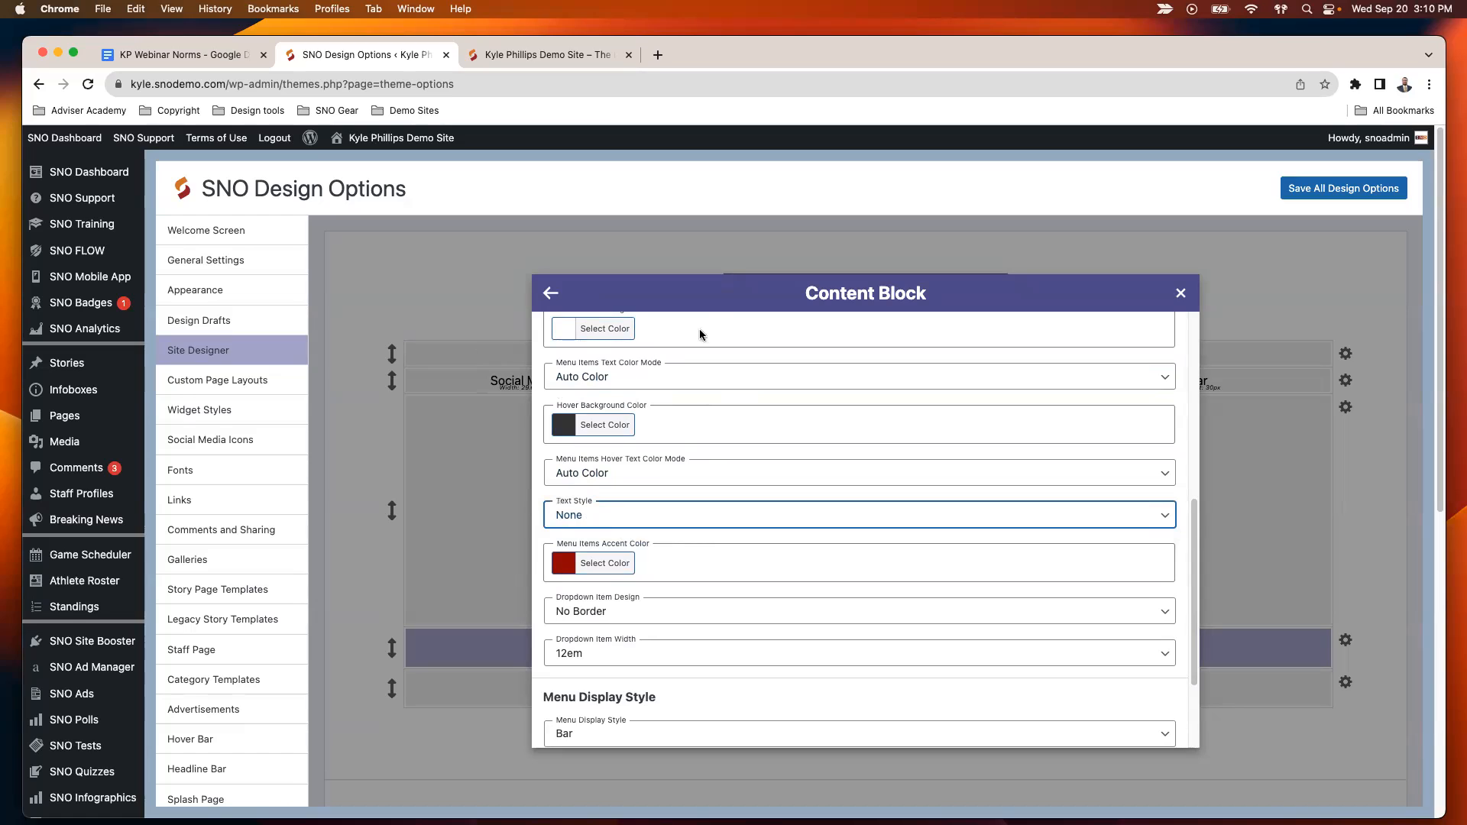
# - Try the Underline text style for the Main Navigation menu items and set it to Side Border
pyautogui.click(591, 519)
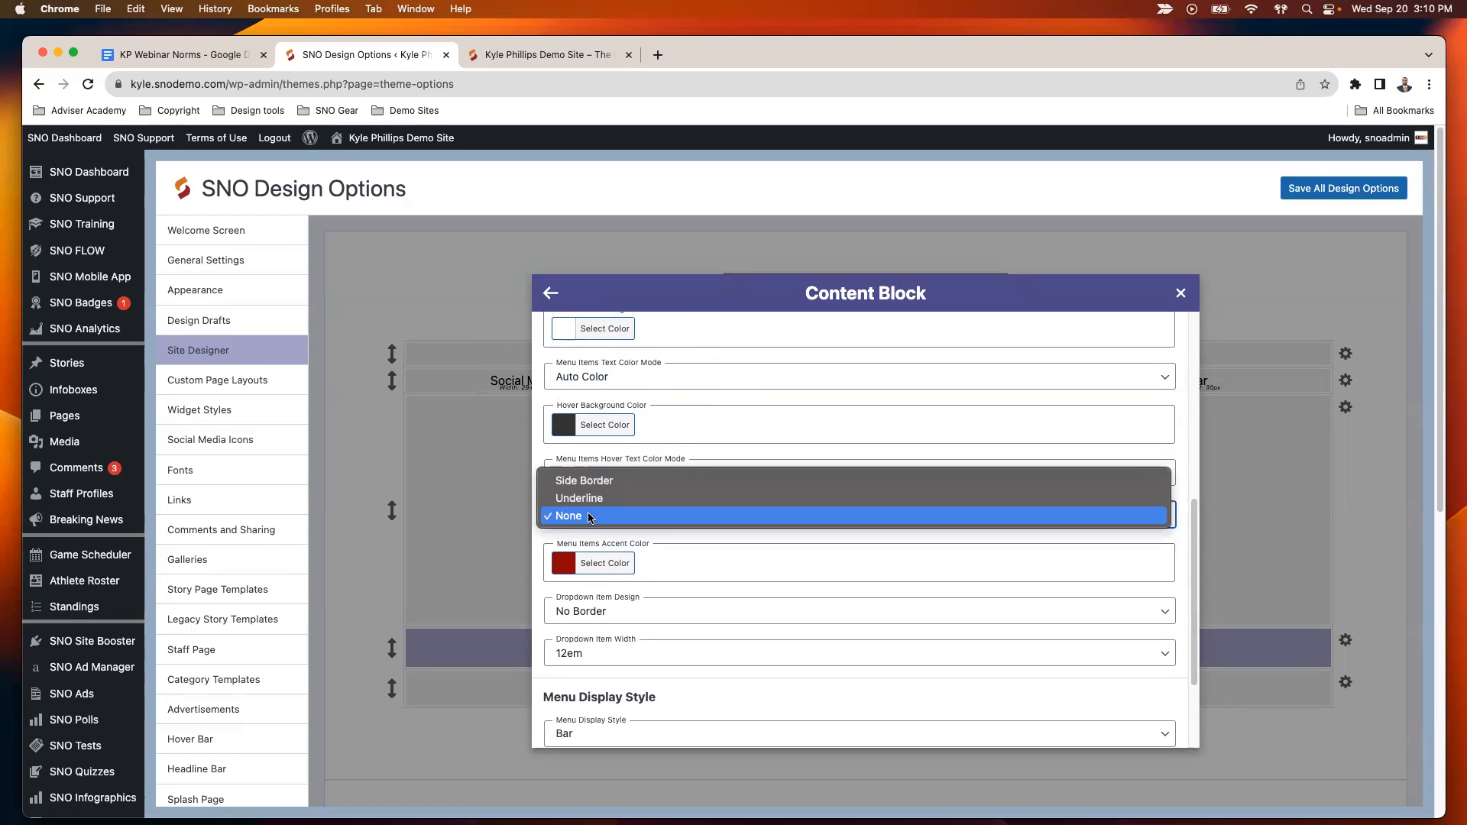
pyautogui.click(648, 502)
pyautogui.click(604, 518)
pyautogui.click(606, 503)
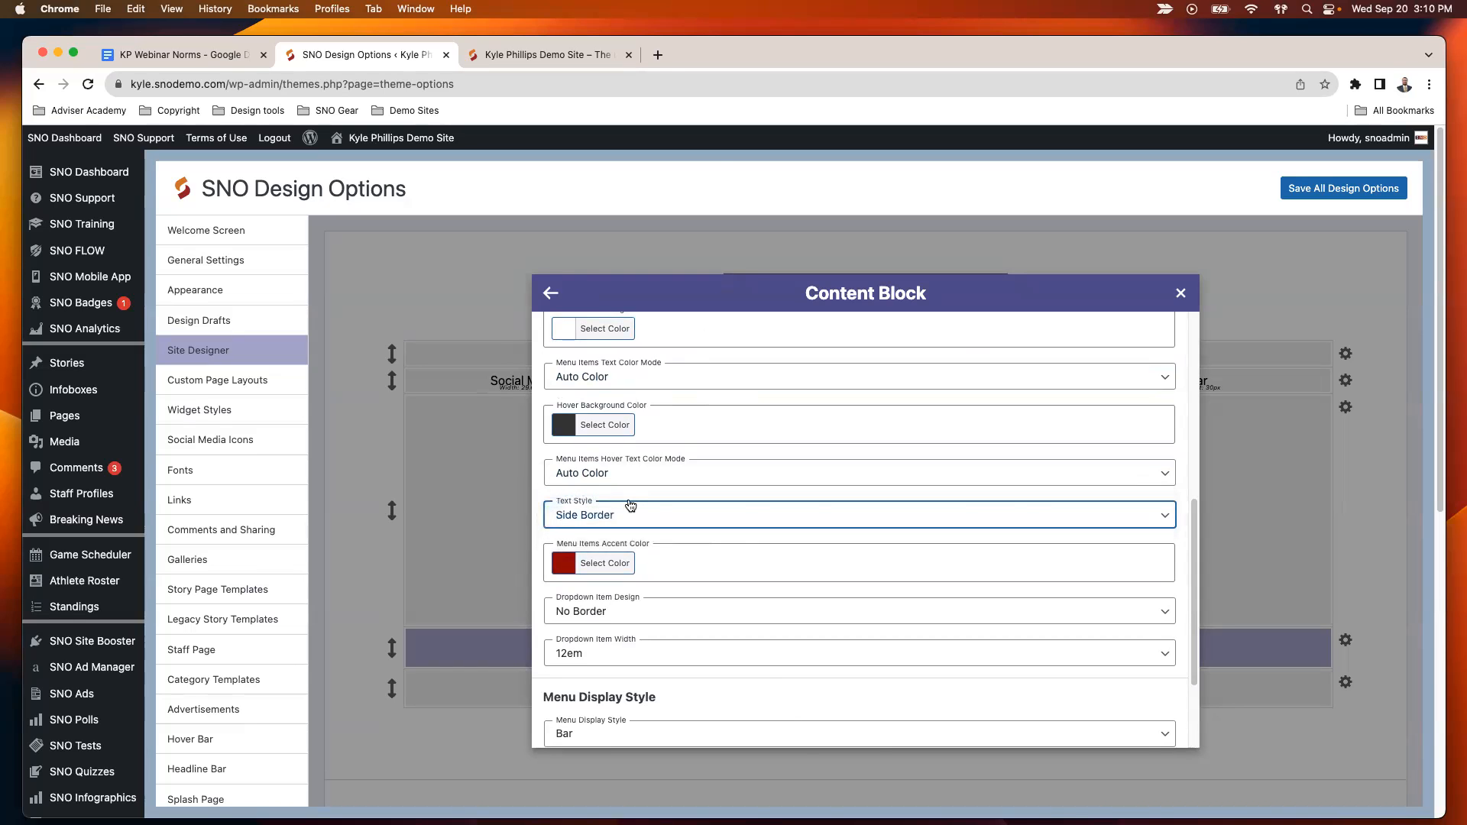
# - Check the accent side border on the live site's menu items and return to the design options
pyautogui.click(604, 55)
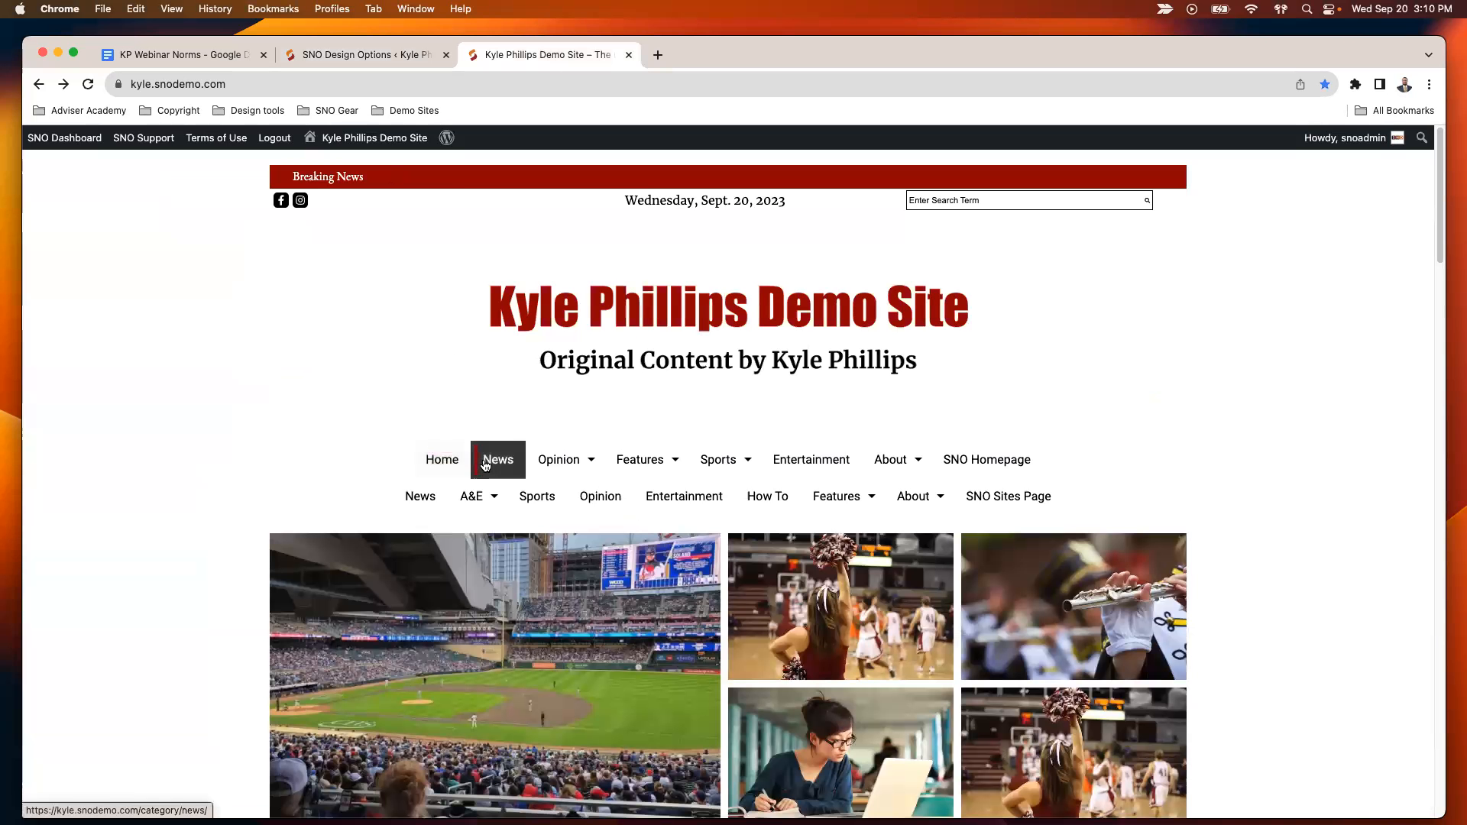
pyautogui.moveTo(621, 461)
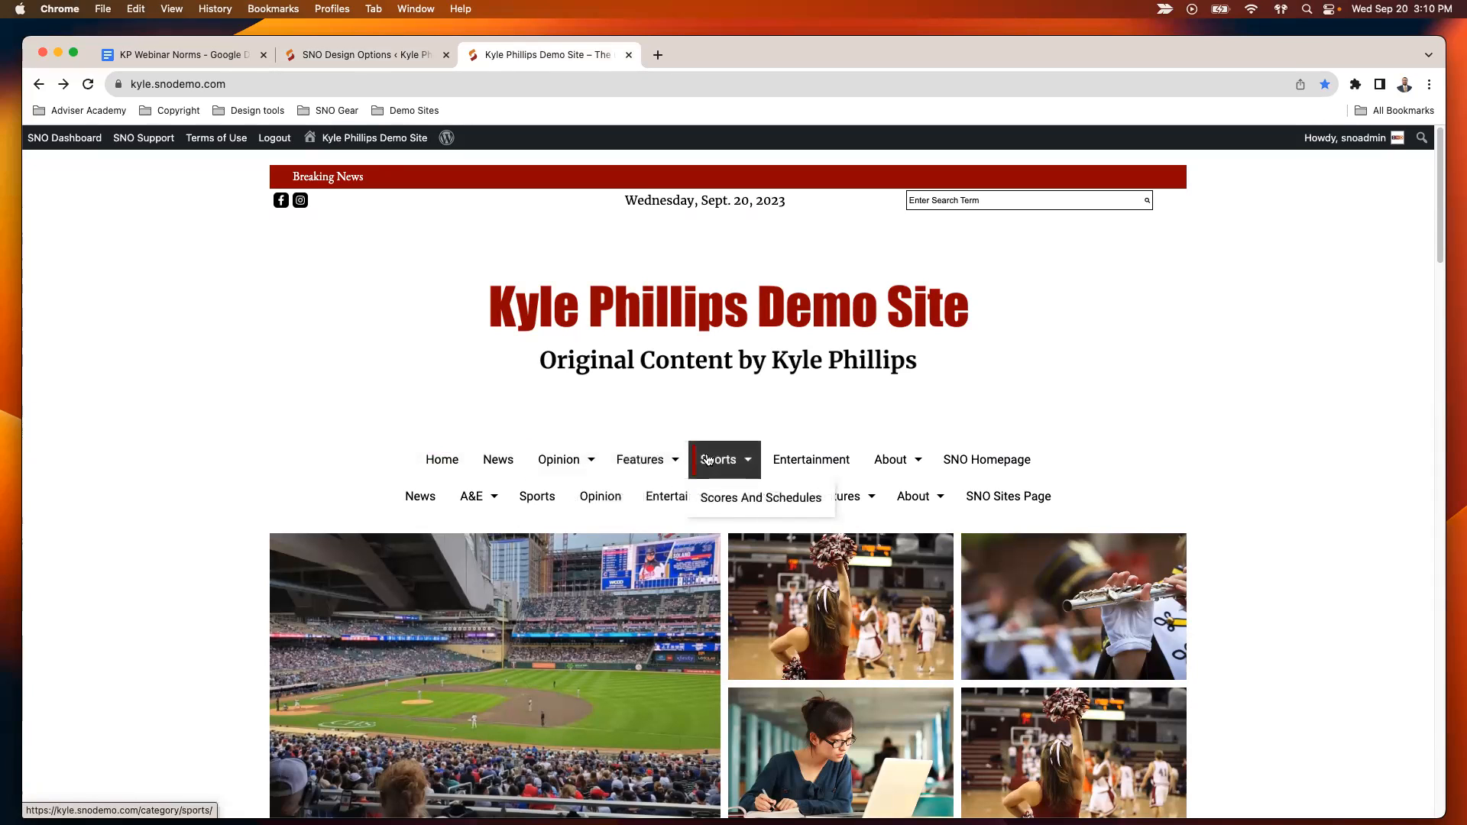
pyautogui.click(362, 55)
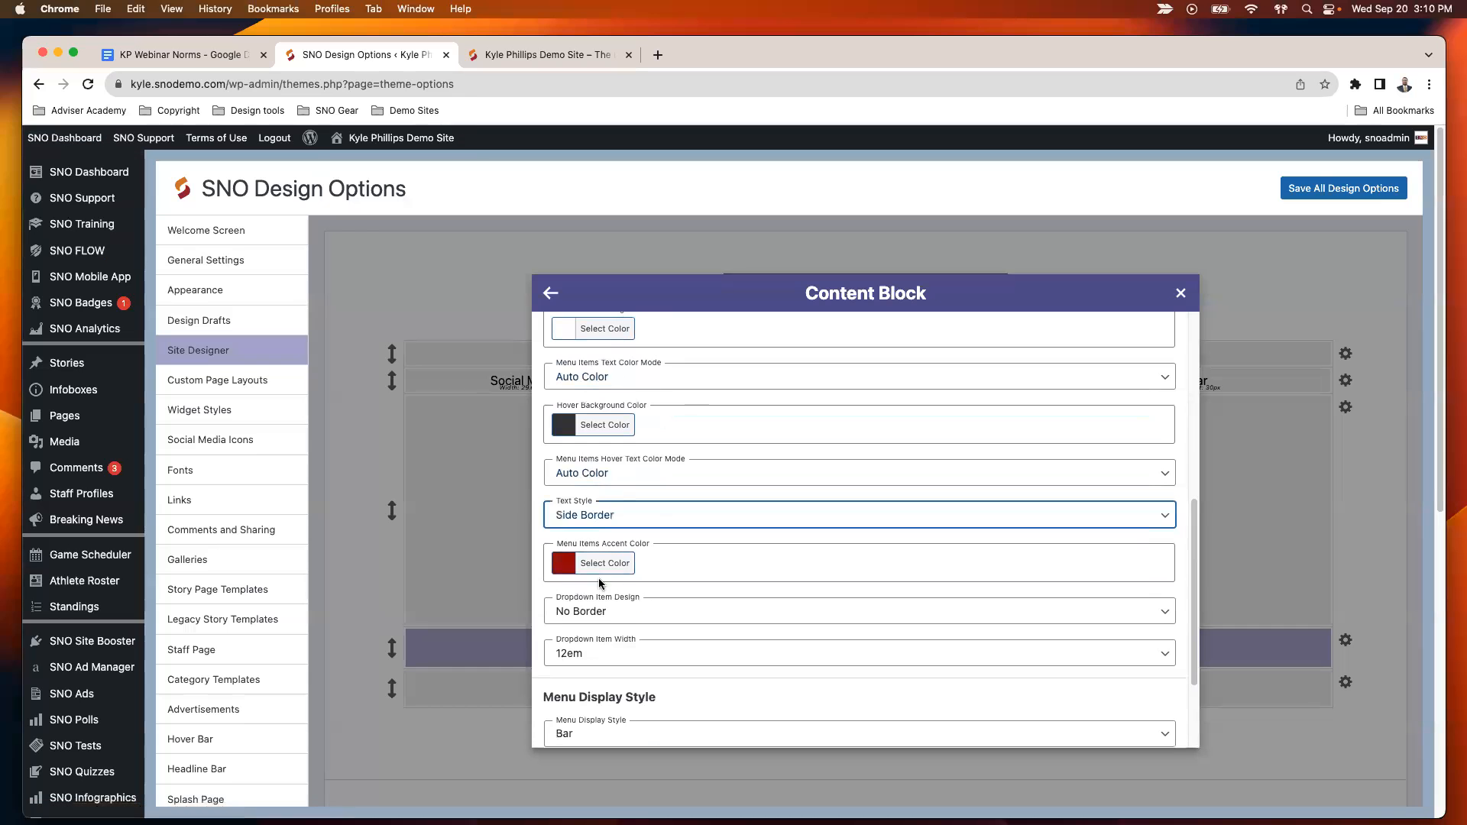
# - Review the dropdown item design options for the menu, keeping No Border
pyautogui.scroll(-2, 658, 548)
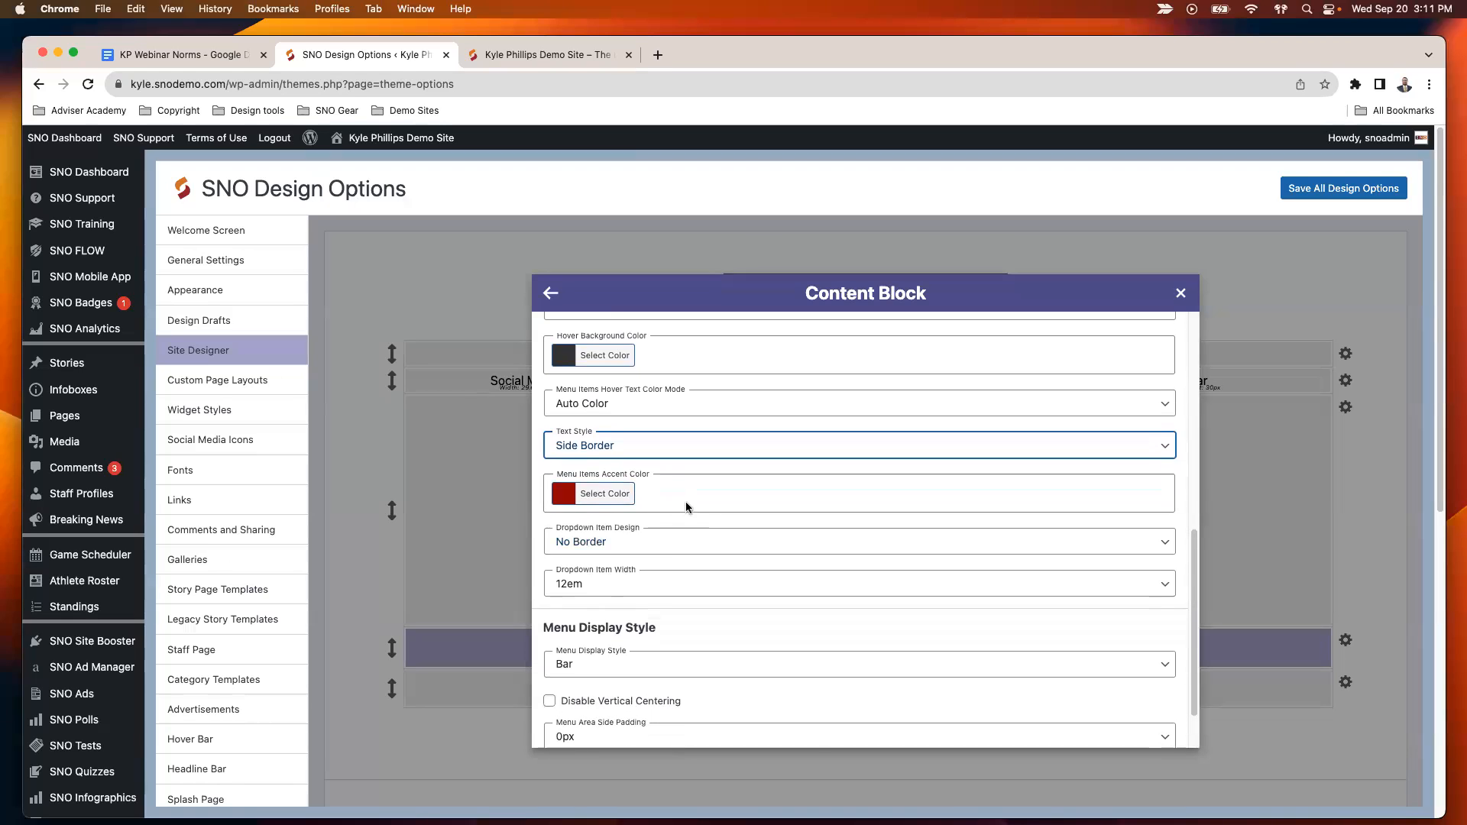
pyautogui.scroll(-2, 583, 495)
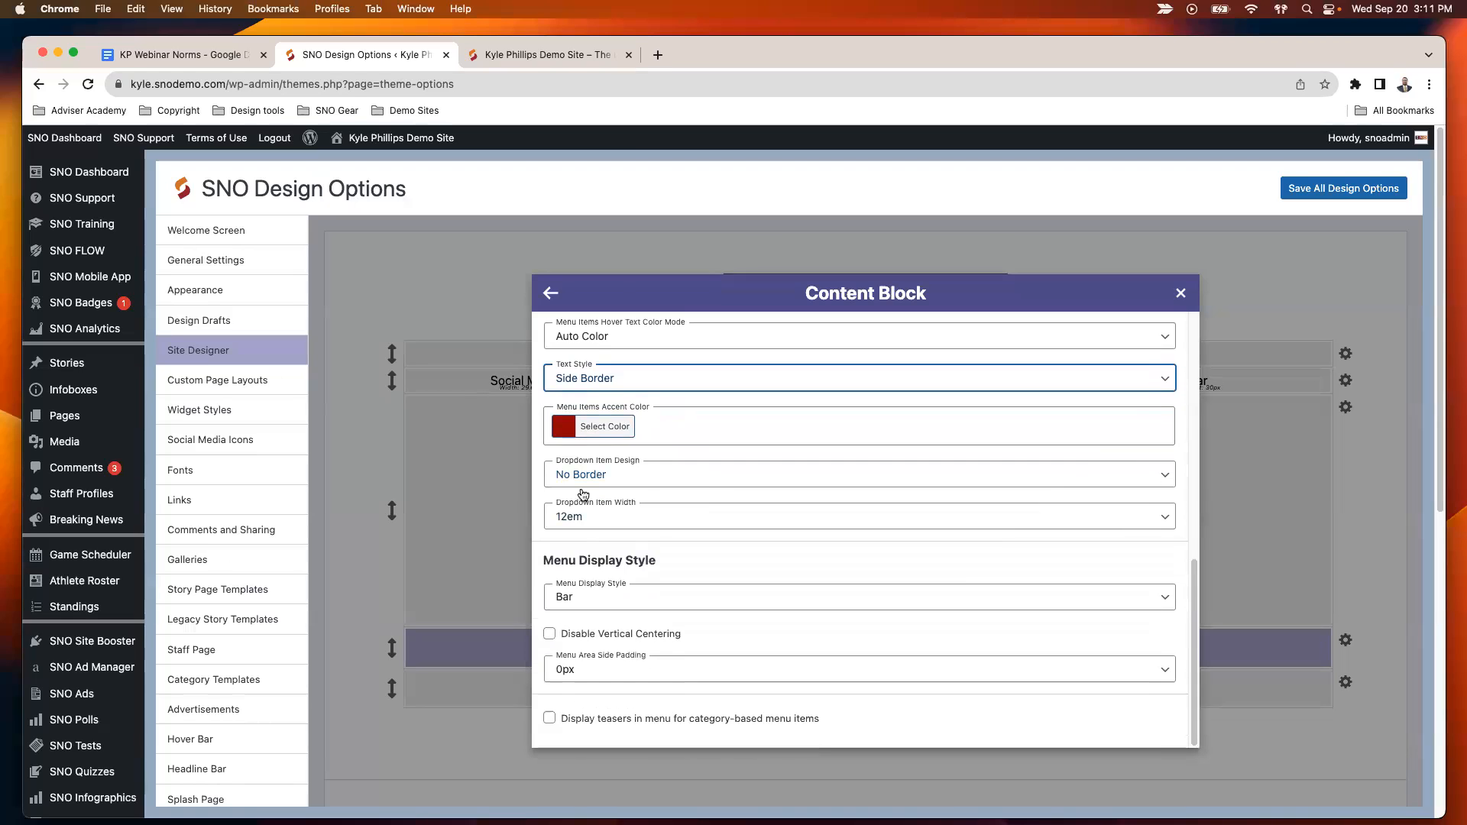
pyautogui.click(635, 481)
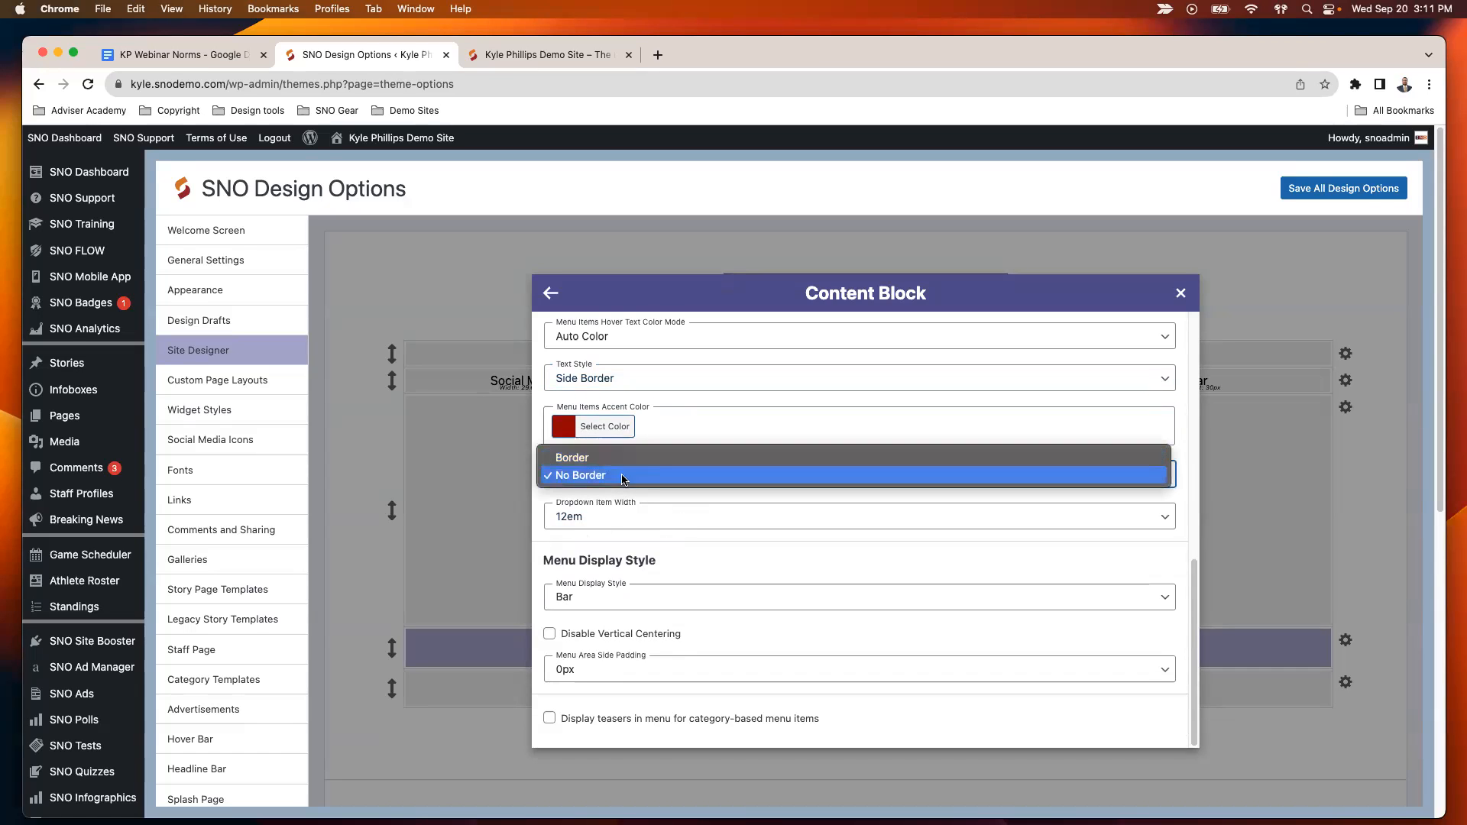
pyautogui.click(619, 475)
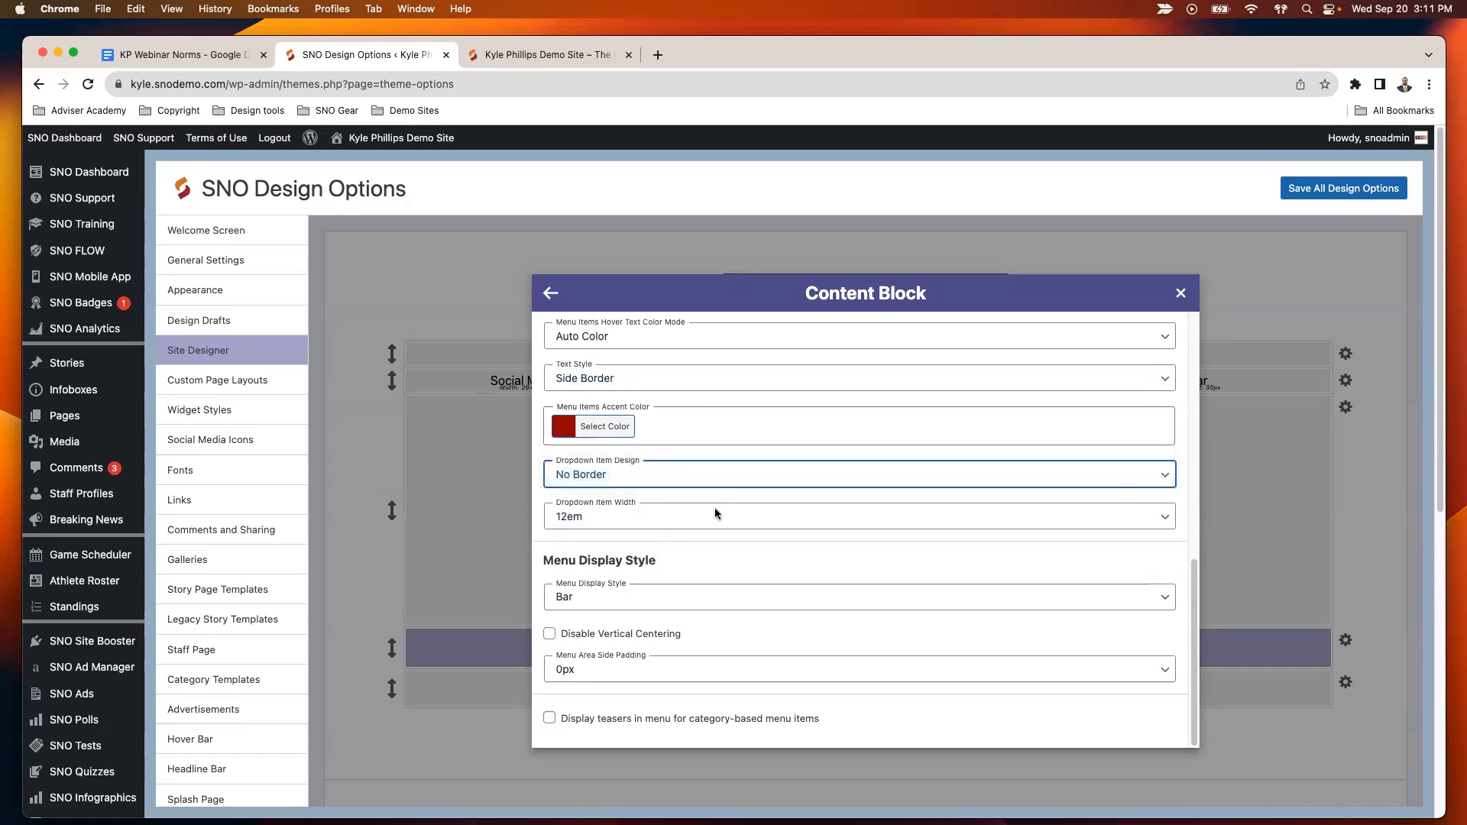
# - Preview the Blocks menu display style with its block color and spacing settings, and set the display style back to Bar
pyautogui.click(630, 596)
pyautogui.click(630, 597)
pyautogui.scroll(-3, 689, 527)
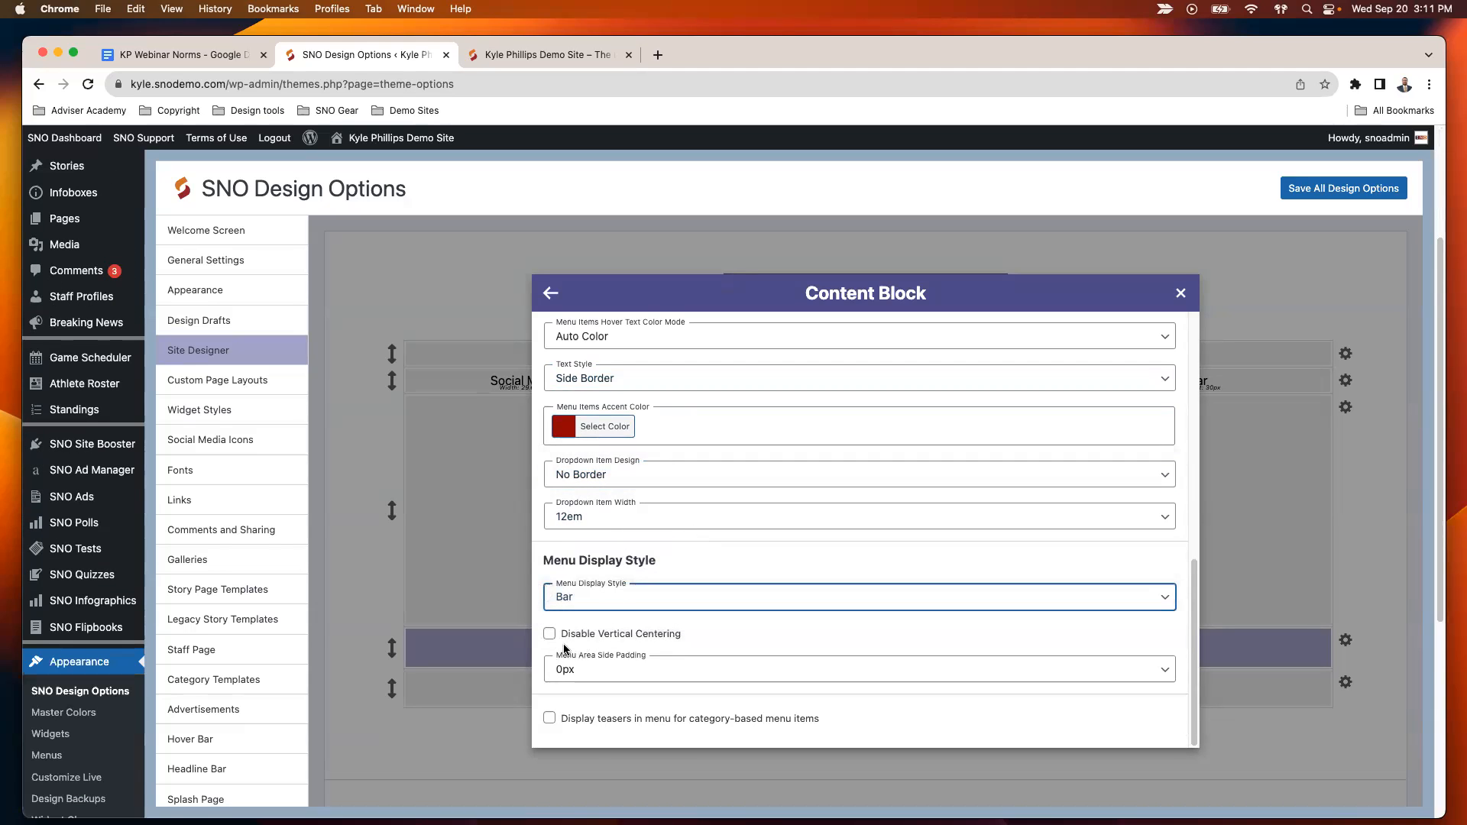
pyautogui.scroll(-2, 566, 648)
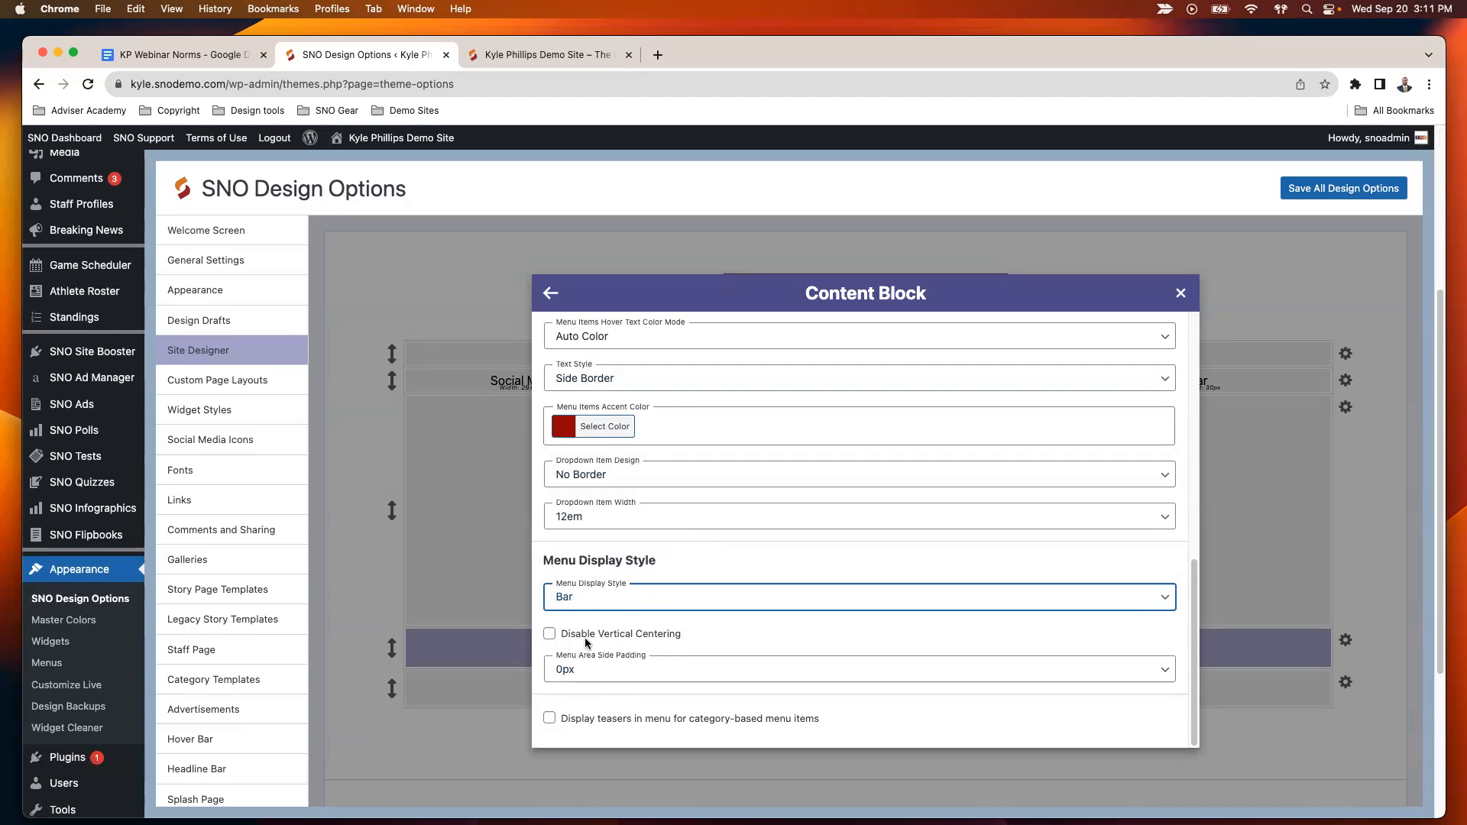
pyautogui.click(597, 606)
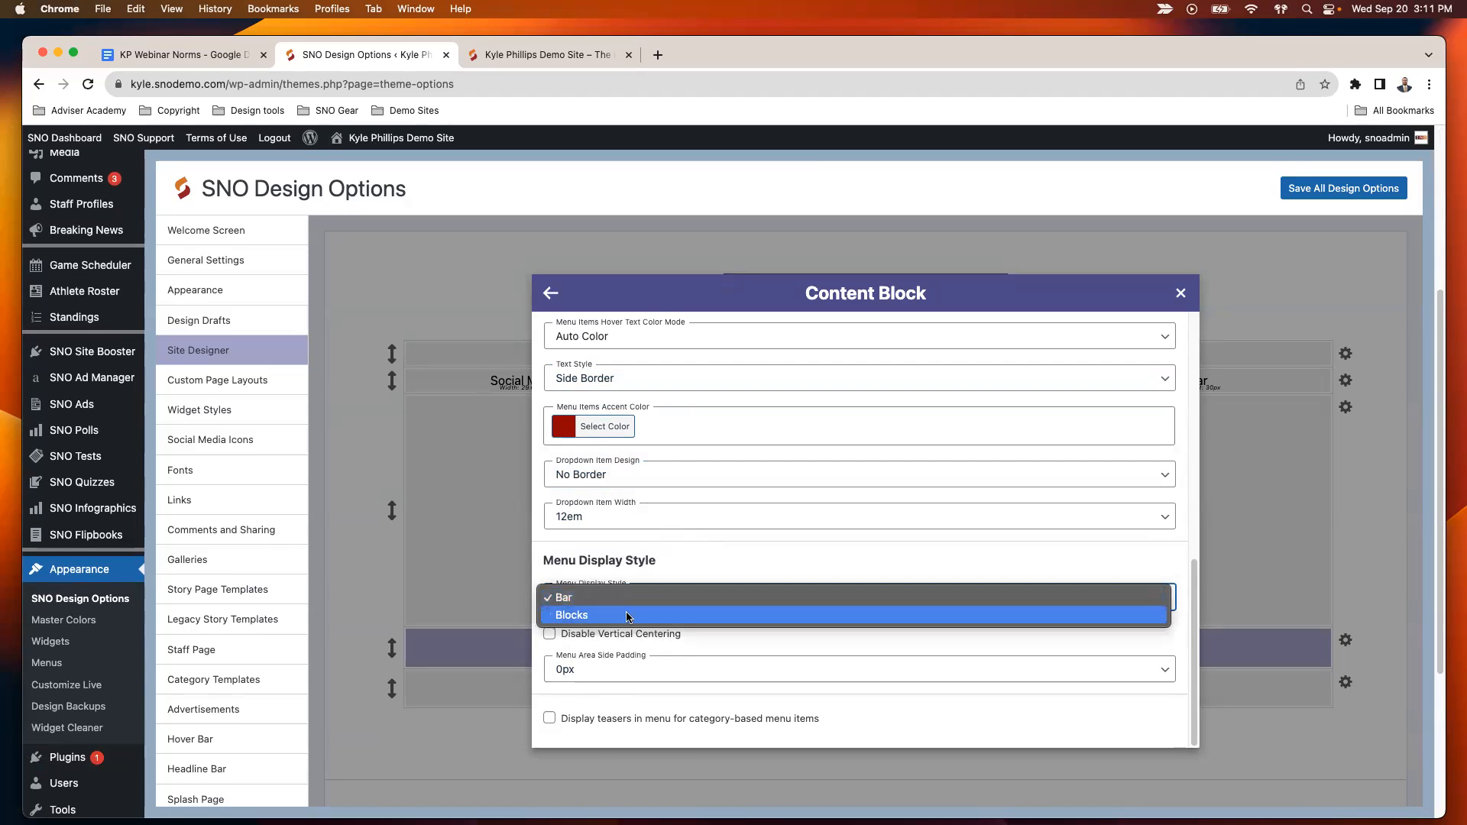
pyautogui.click(614, 616)
pyautogui.scroll(-2, 645, 604)
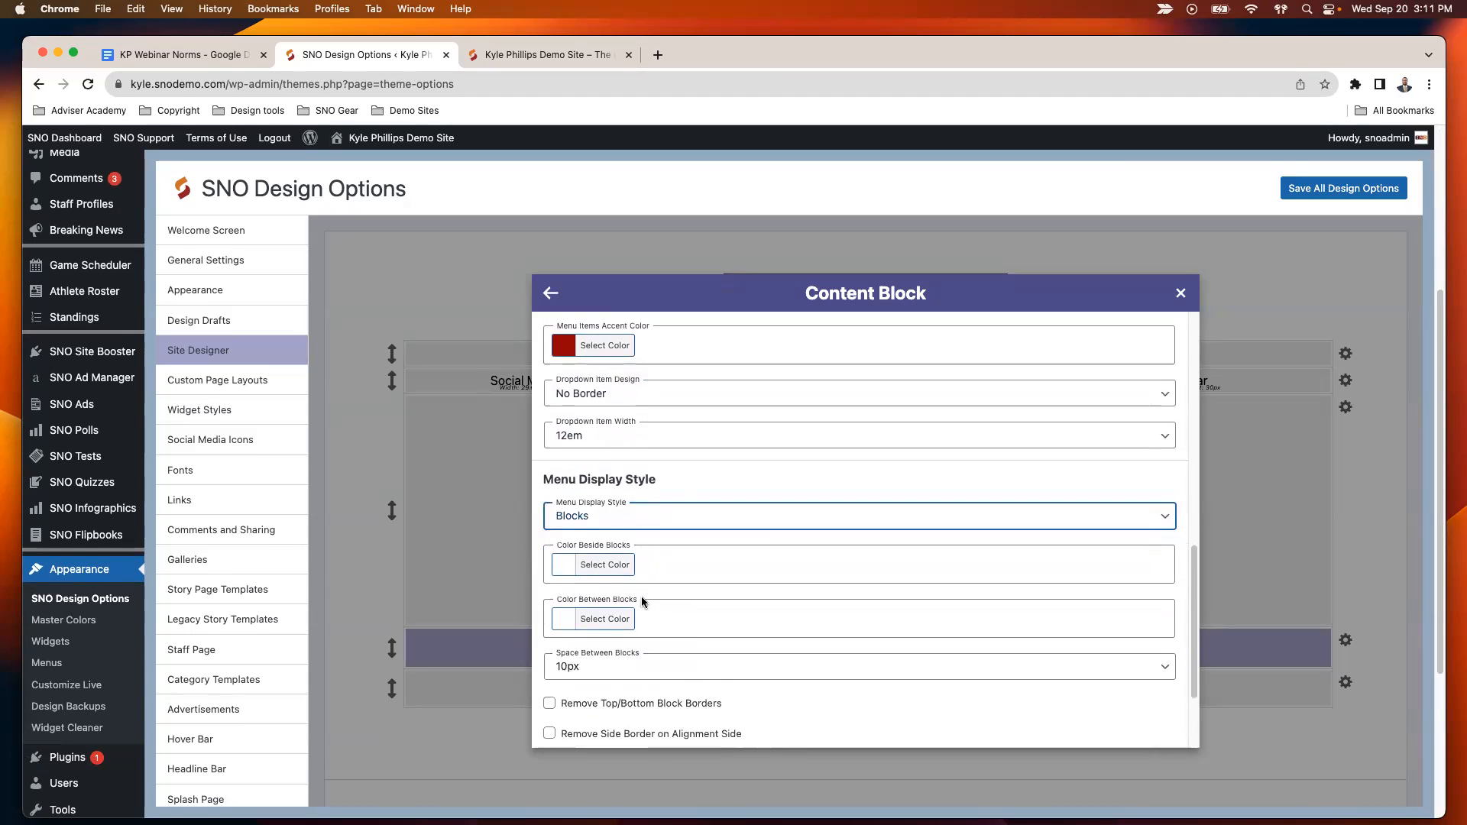
pyautogui.click(591, 524)
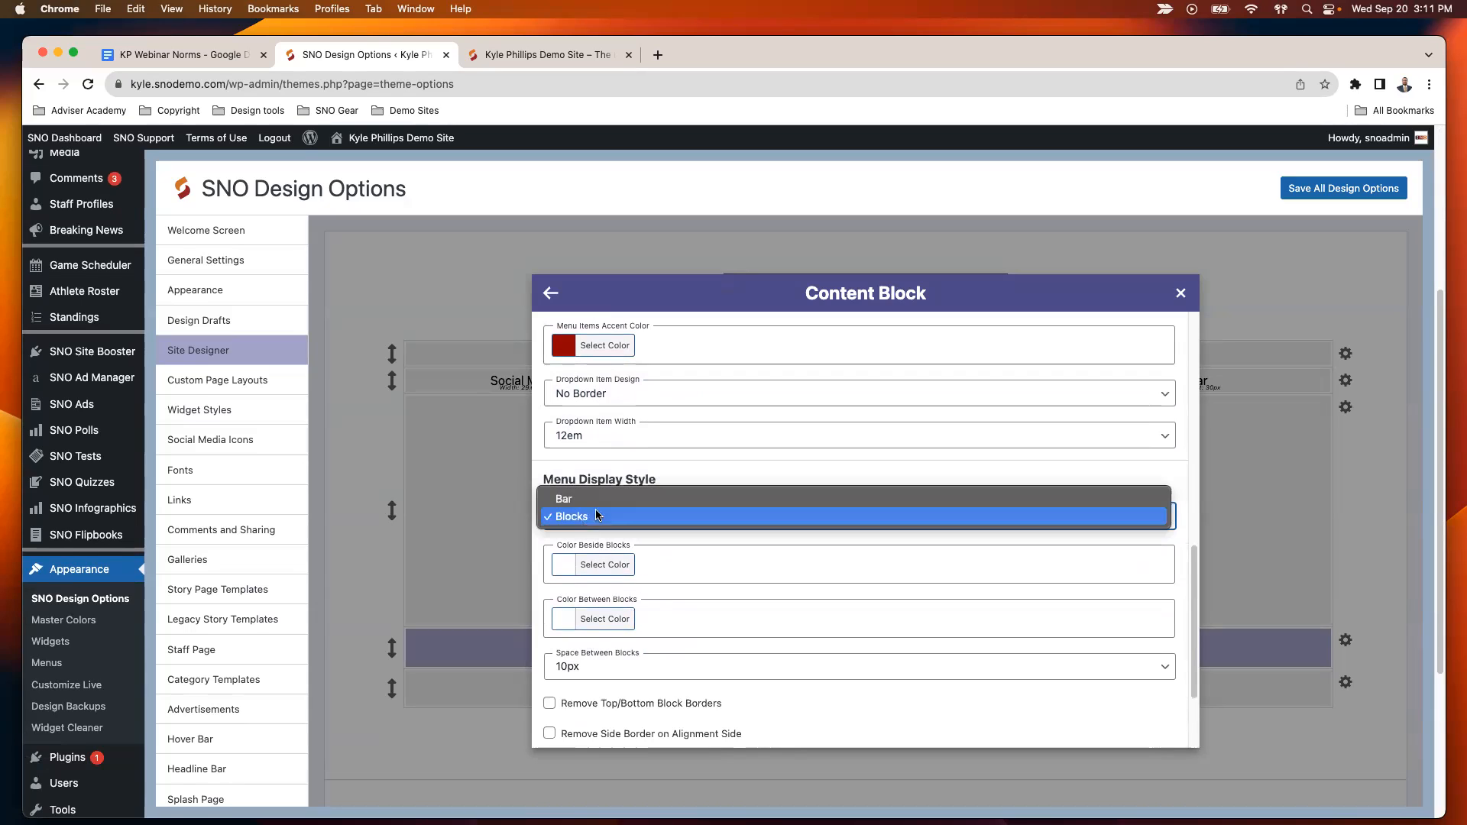
pyautogui.click(665, 493)
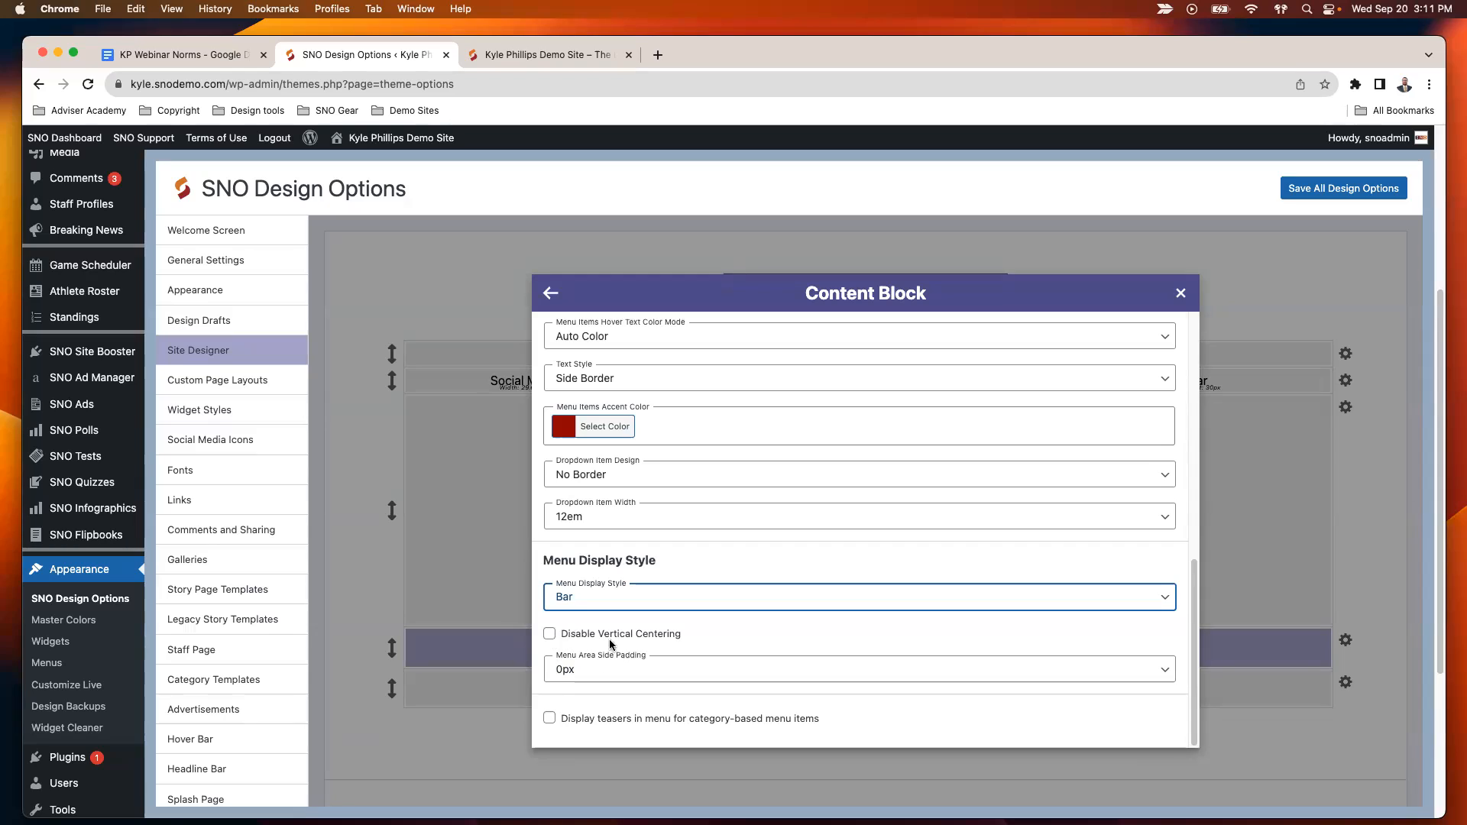
# - Enable teasers in the menu for category-based menu items and look through the teaser area settings
pyautogui.click(550, 719)
pyautogui.scroll(-3, 766, 645)
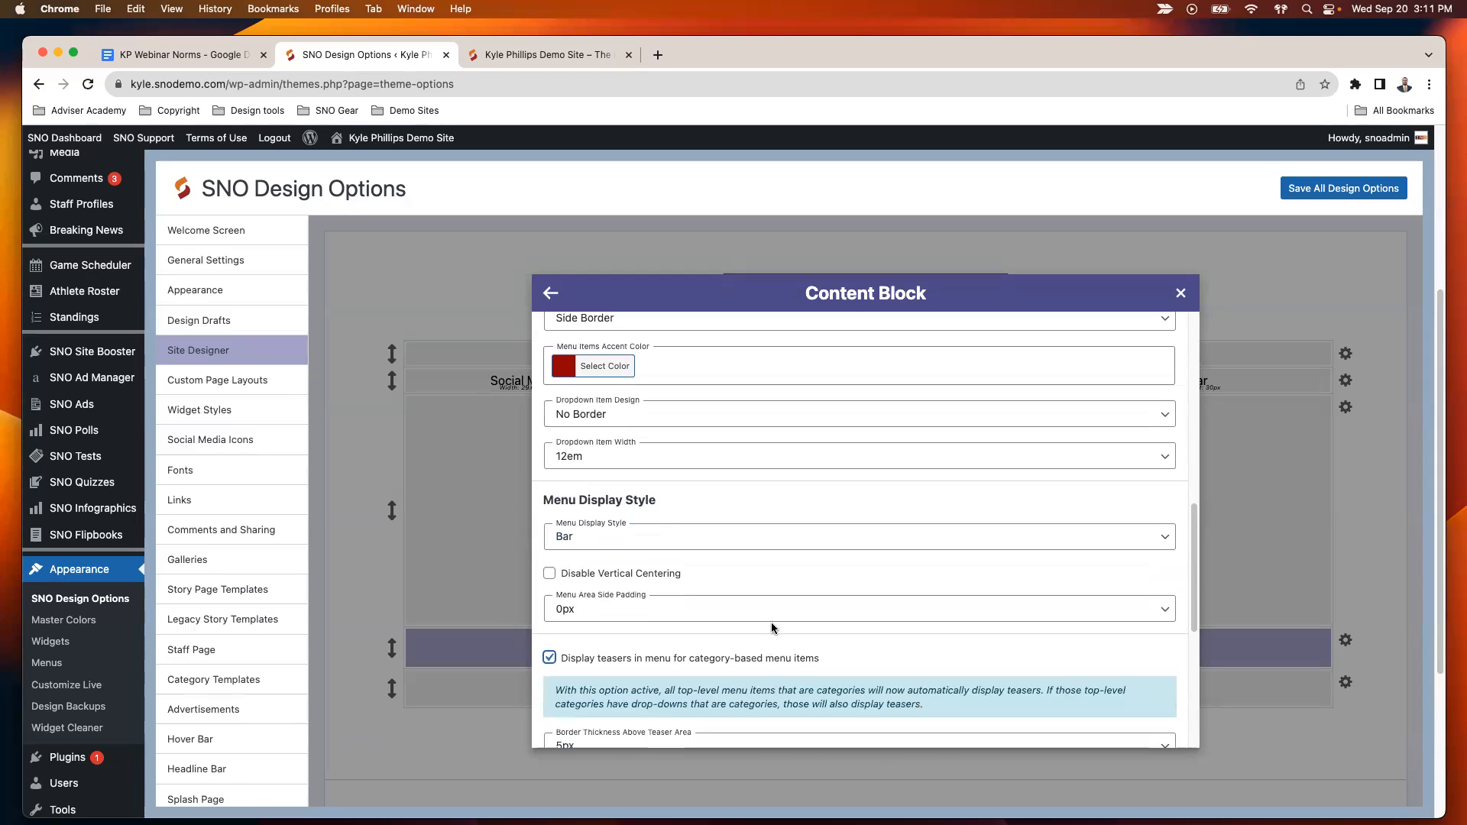
pyautogui.scroll(-1, 831, 590)
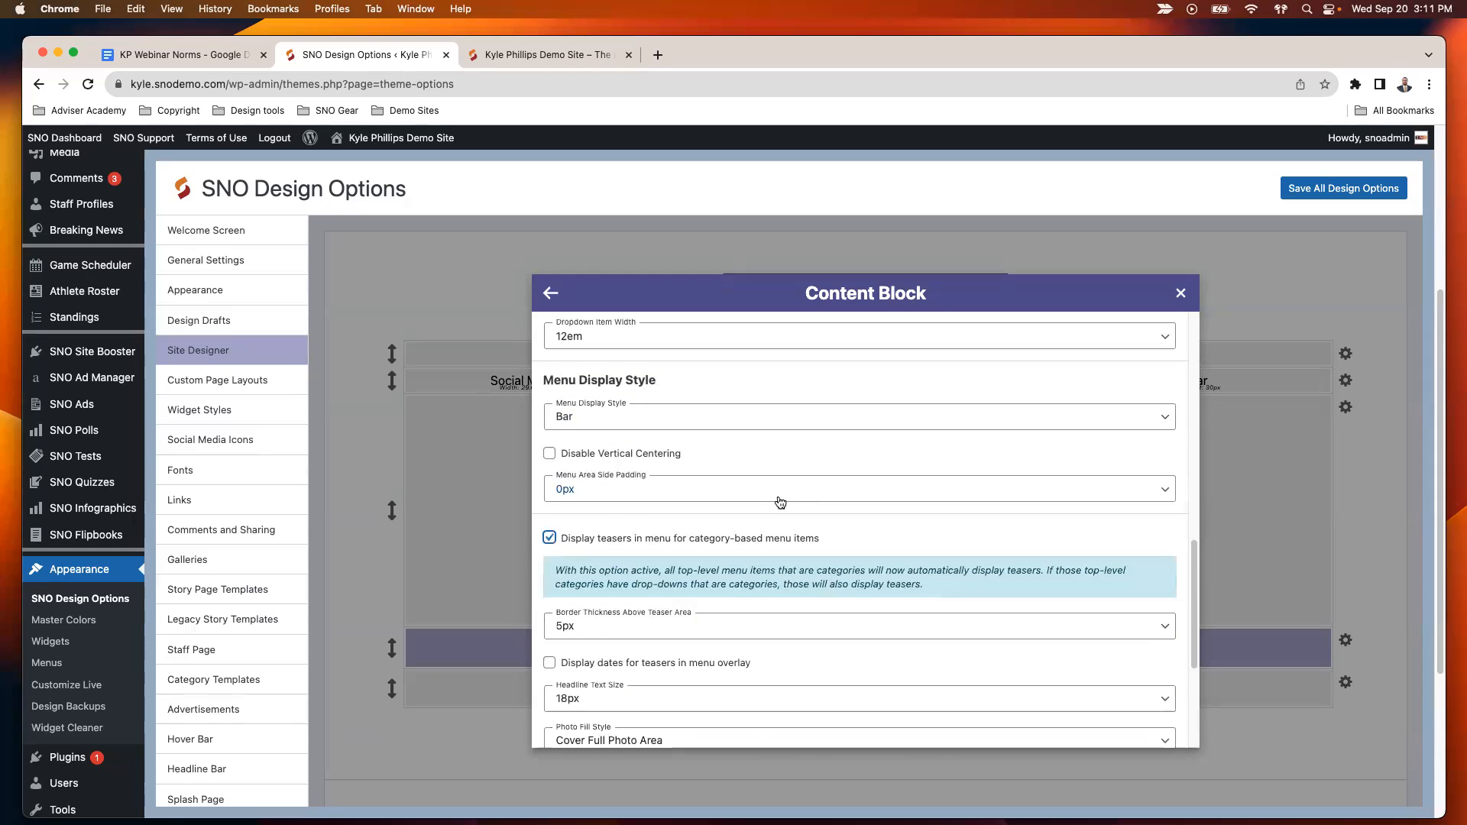
pyautogui.scroll(-1, 762, 511)
pyautogui.scroll(-2, 680, 664)
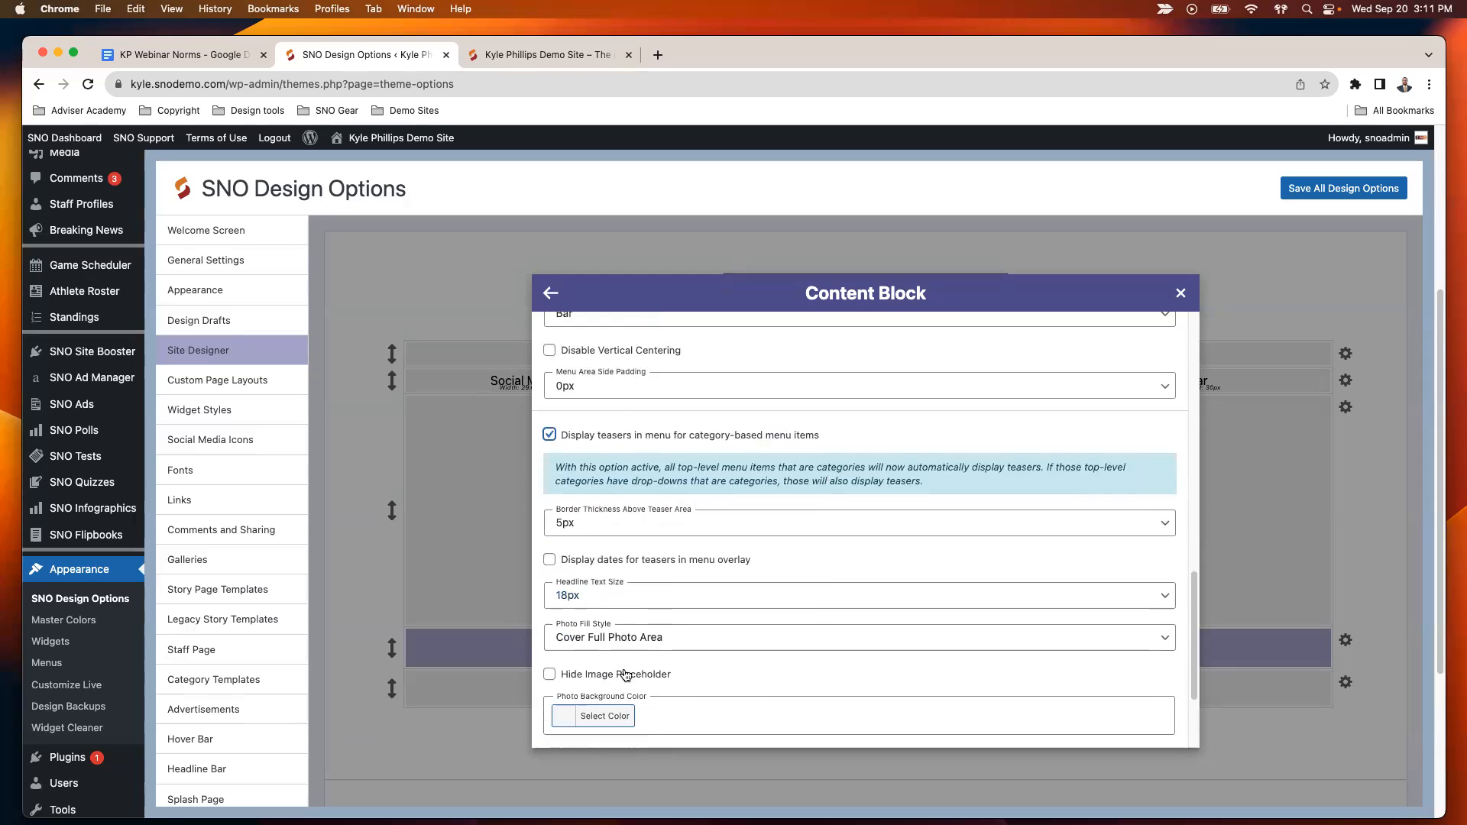
pyautogui.scroll(-1, 658, 570)
pyautogui.scroll(-3, 699, 577)
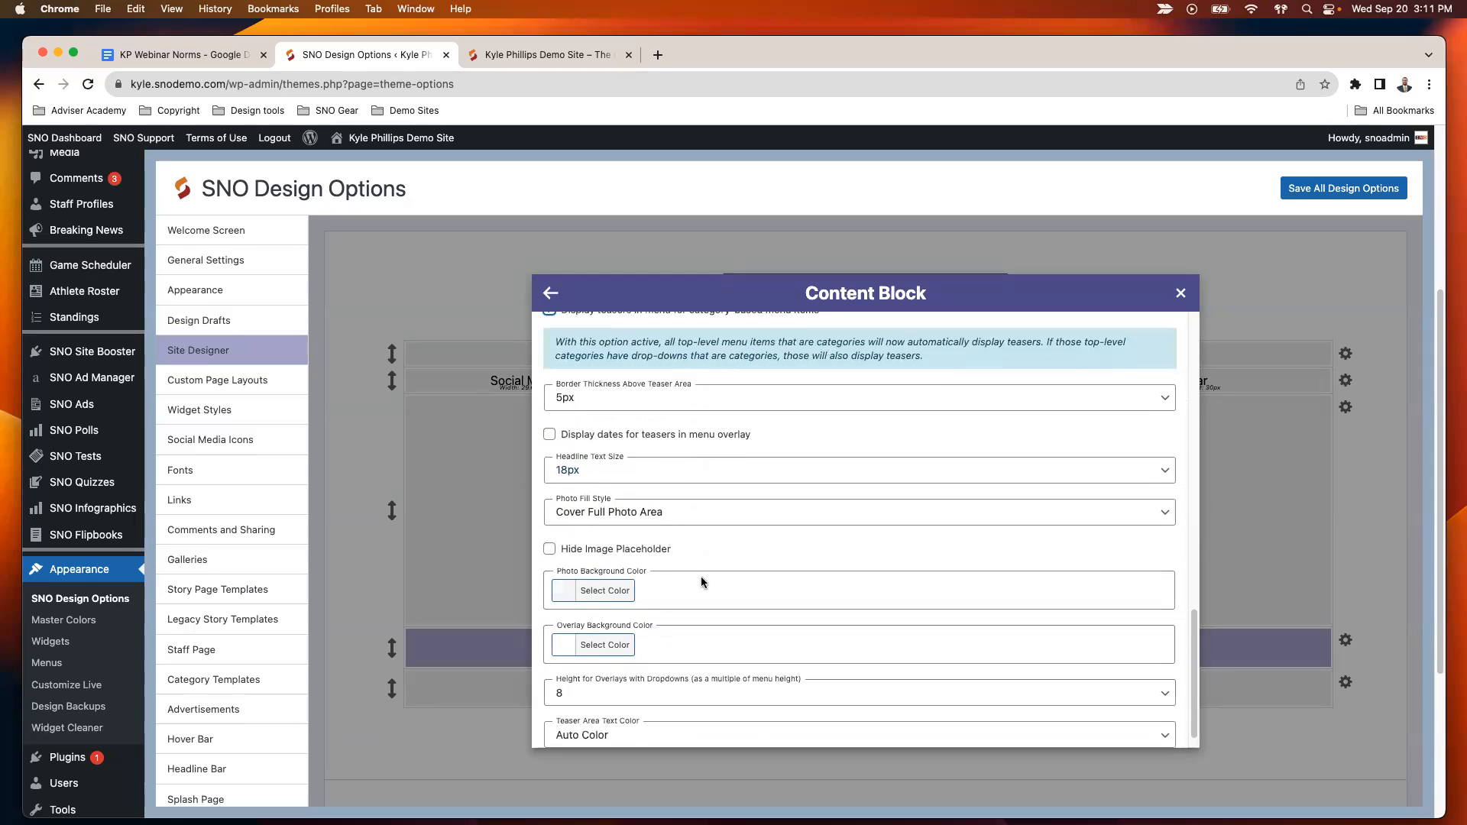
# - Review the headline text size options for the menu teasers, keeping 18px
pyautogui.scroll(2, 673, 540)
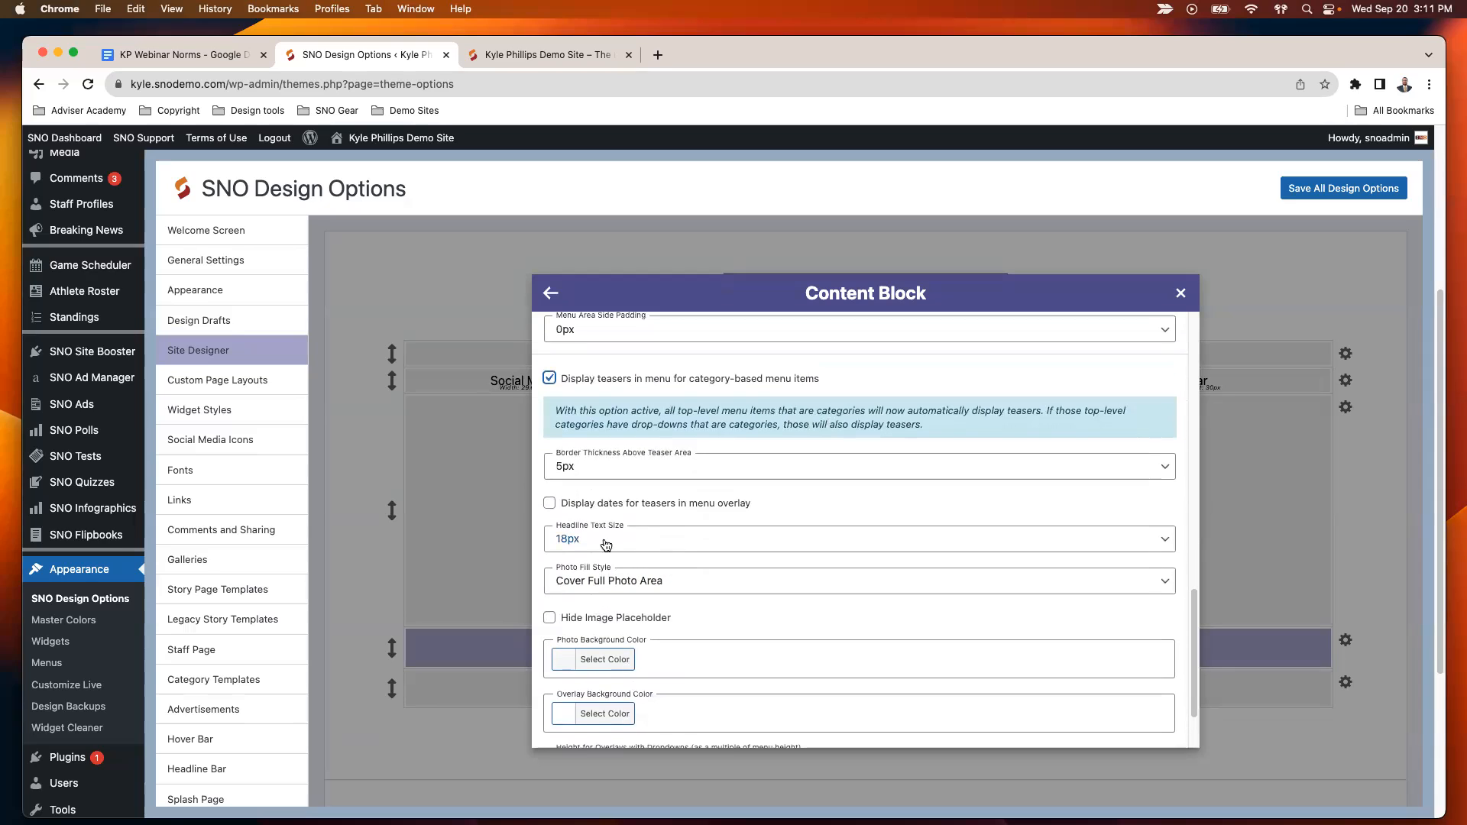
pyautogui.click(606, 544)
pyautogui.click(612, 539)
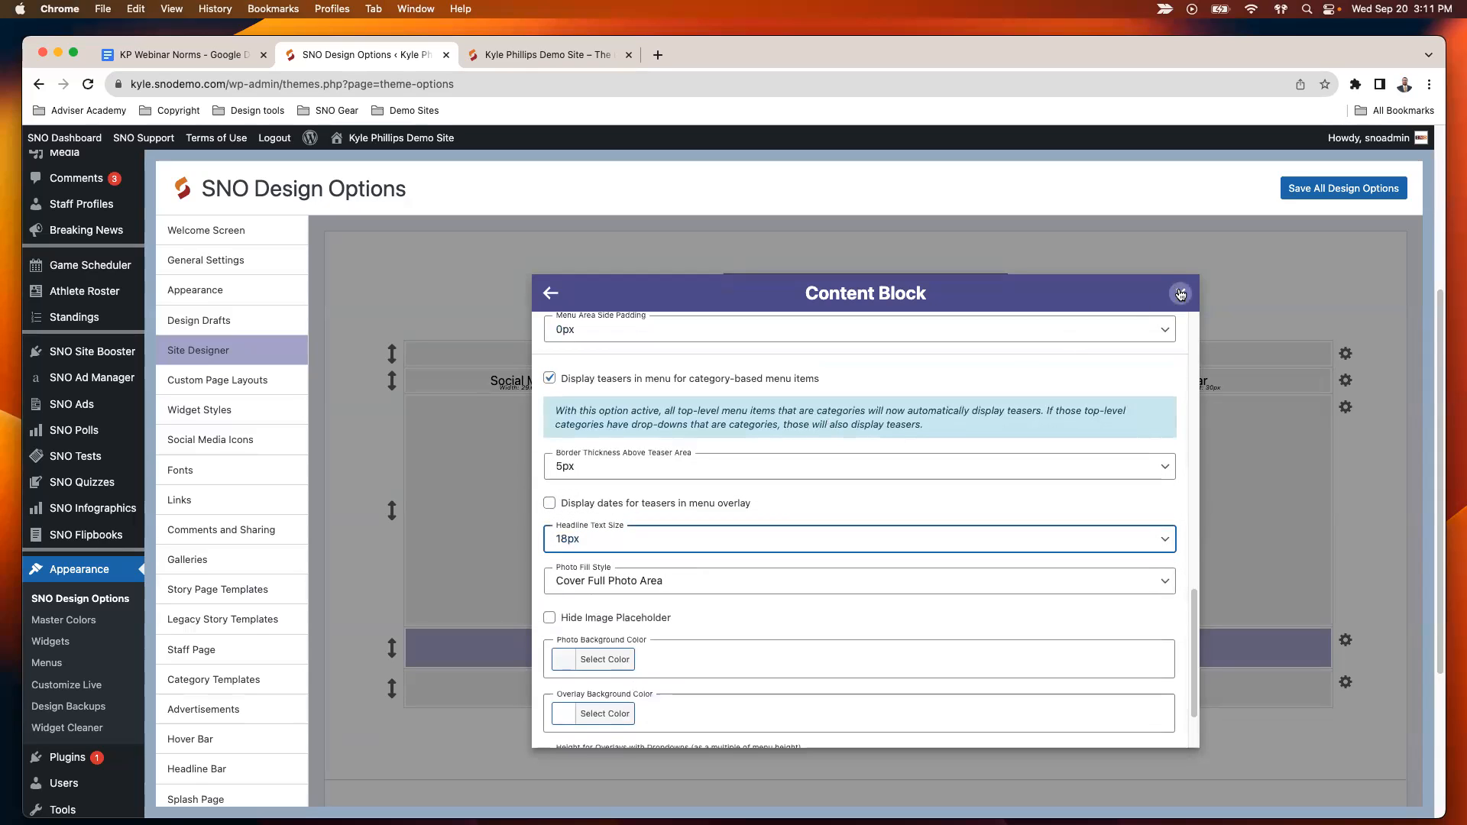
# - Close the menu bar's content block settings and save all design options
pyautogui.scroll(10, 1044, 396)
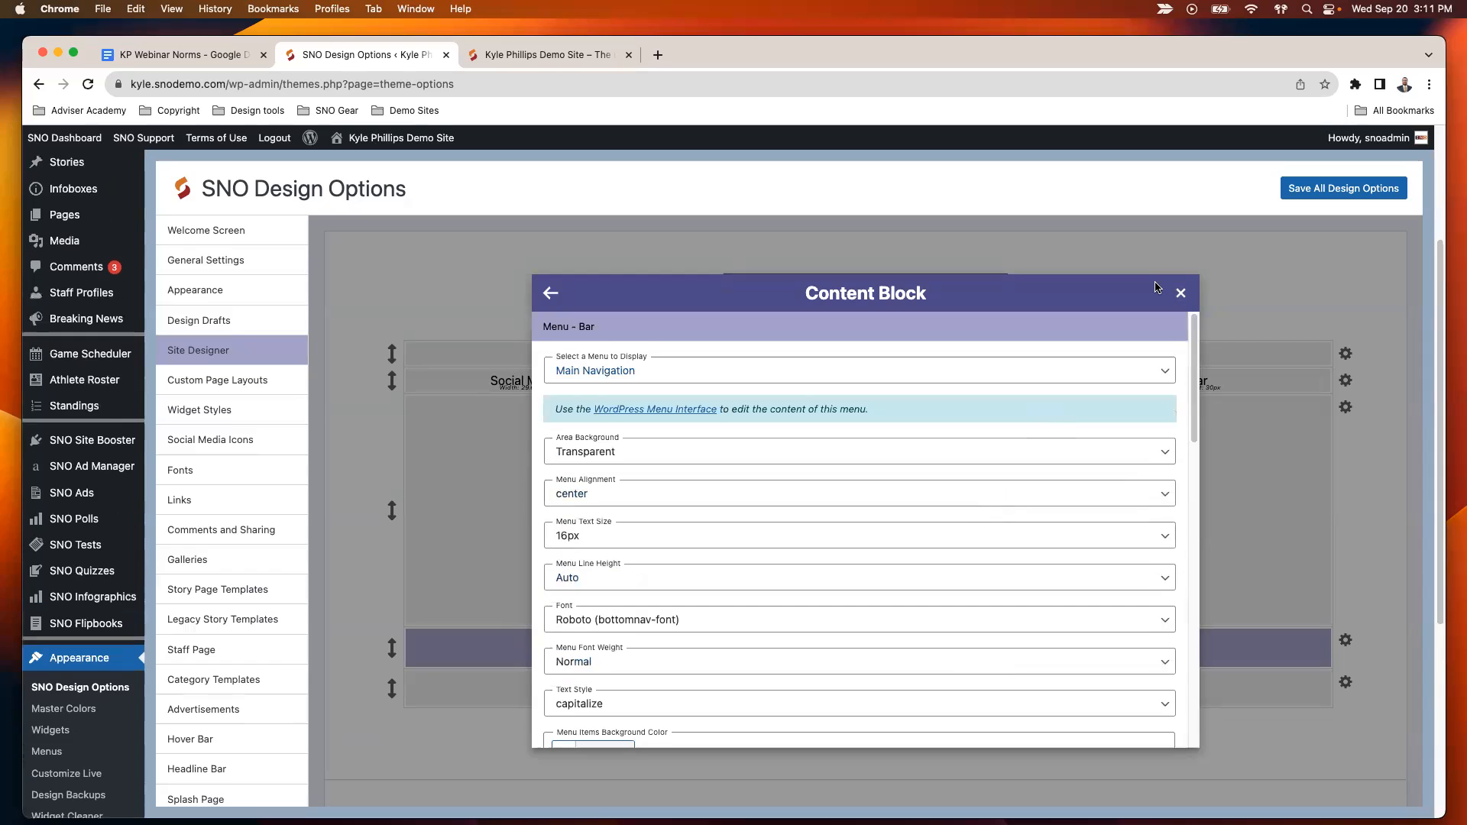
pyautogui.click(1191, 292)
pyautogui.click(1331, 200)
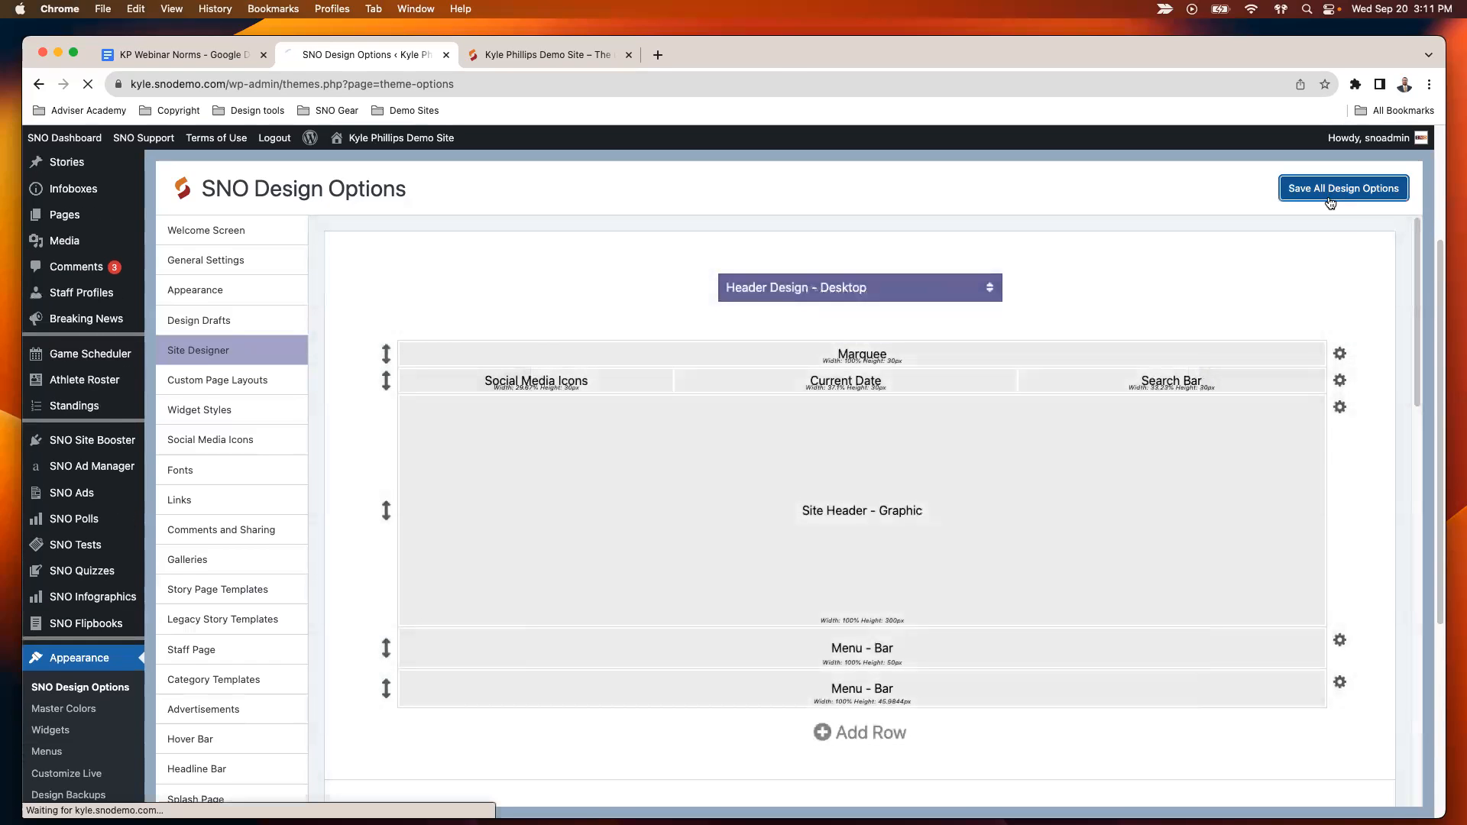
# - Reload the live site's homepage and preview the teaser overlays for the News, Opinion, Features and Sports menu items
pyautogui.click(515, 55)
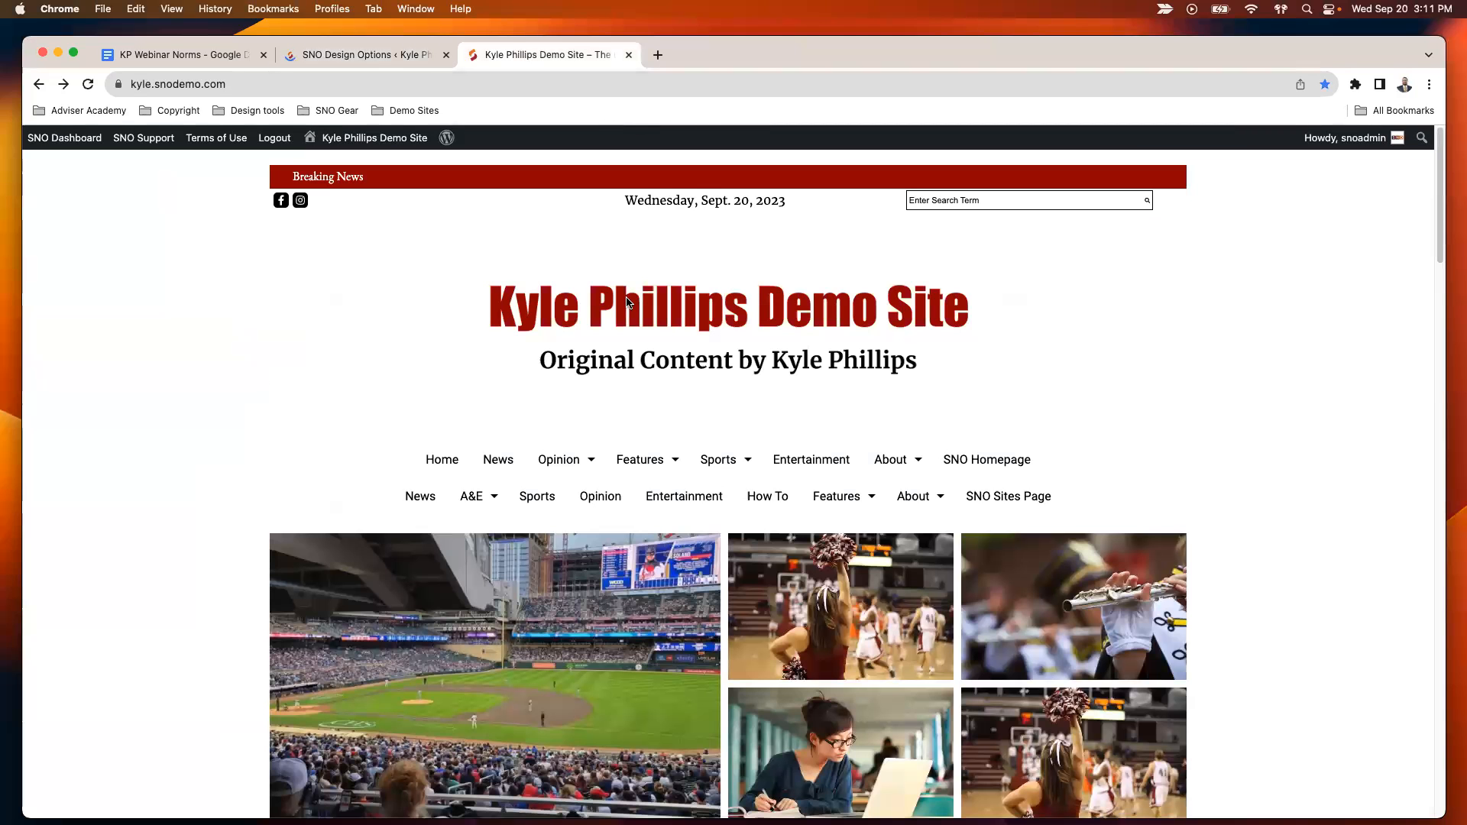
pyautogui.click(437, 301)
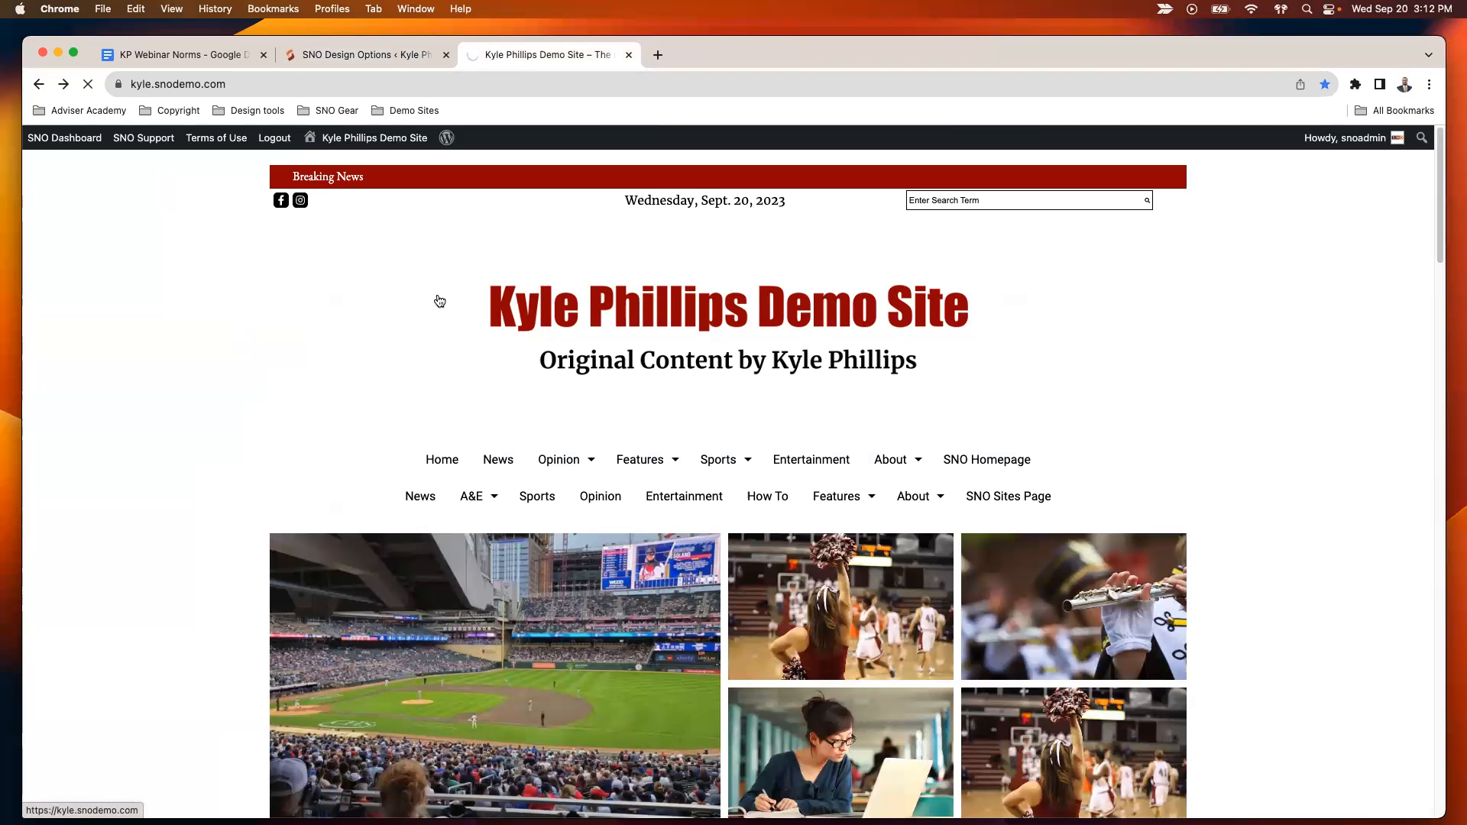
pyautogui.moveTo(497, 458)
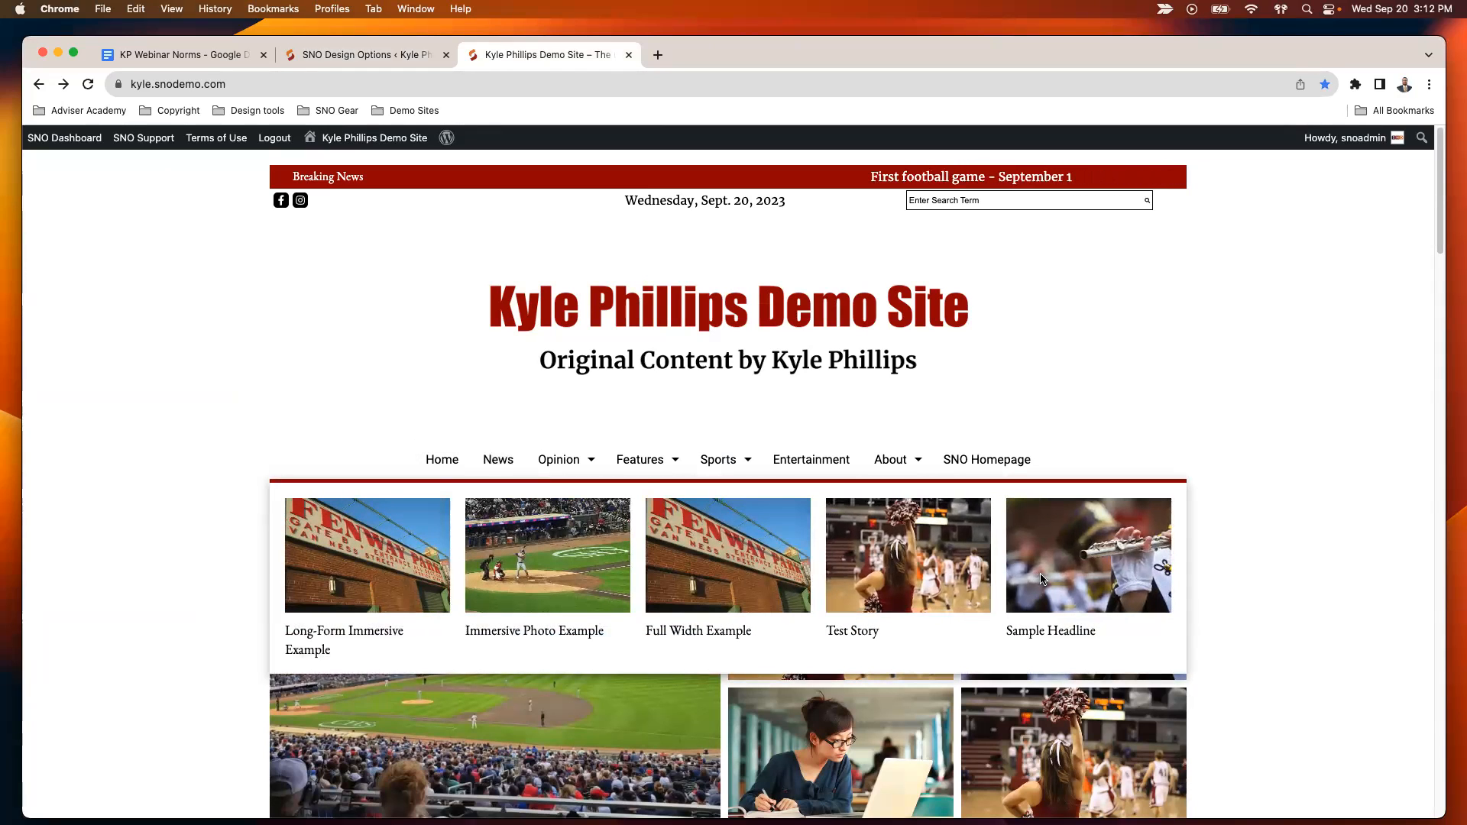
pyautogui.moveTo(581, 460)
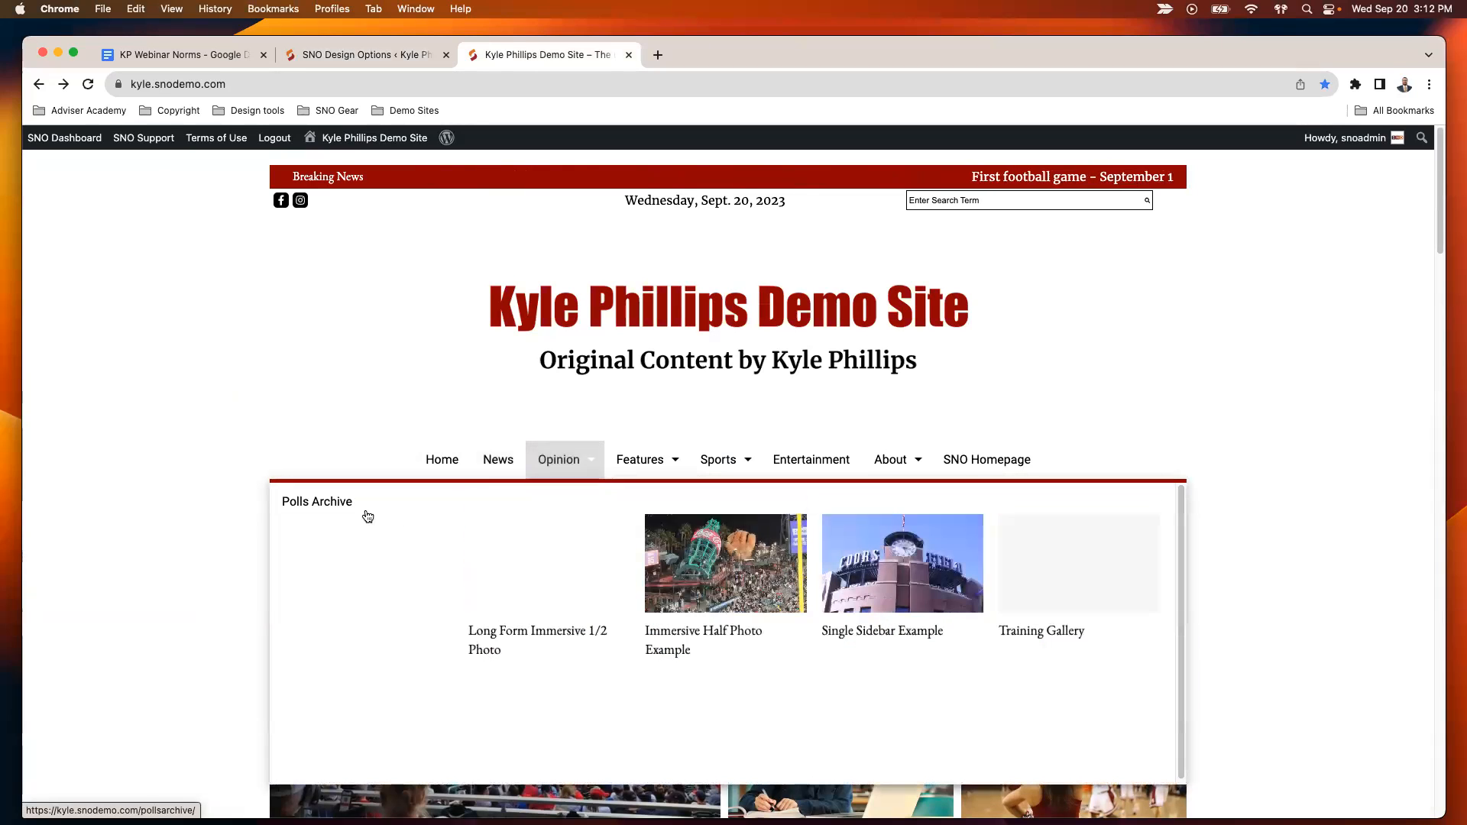
pyautogui.moveTo(646, 460)
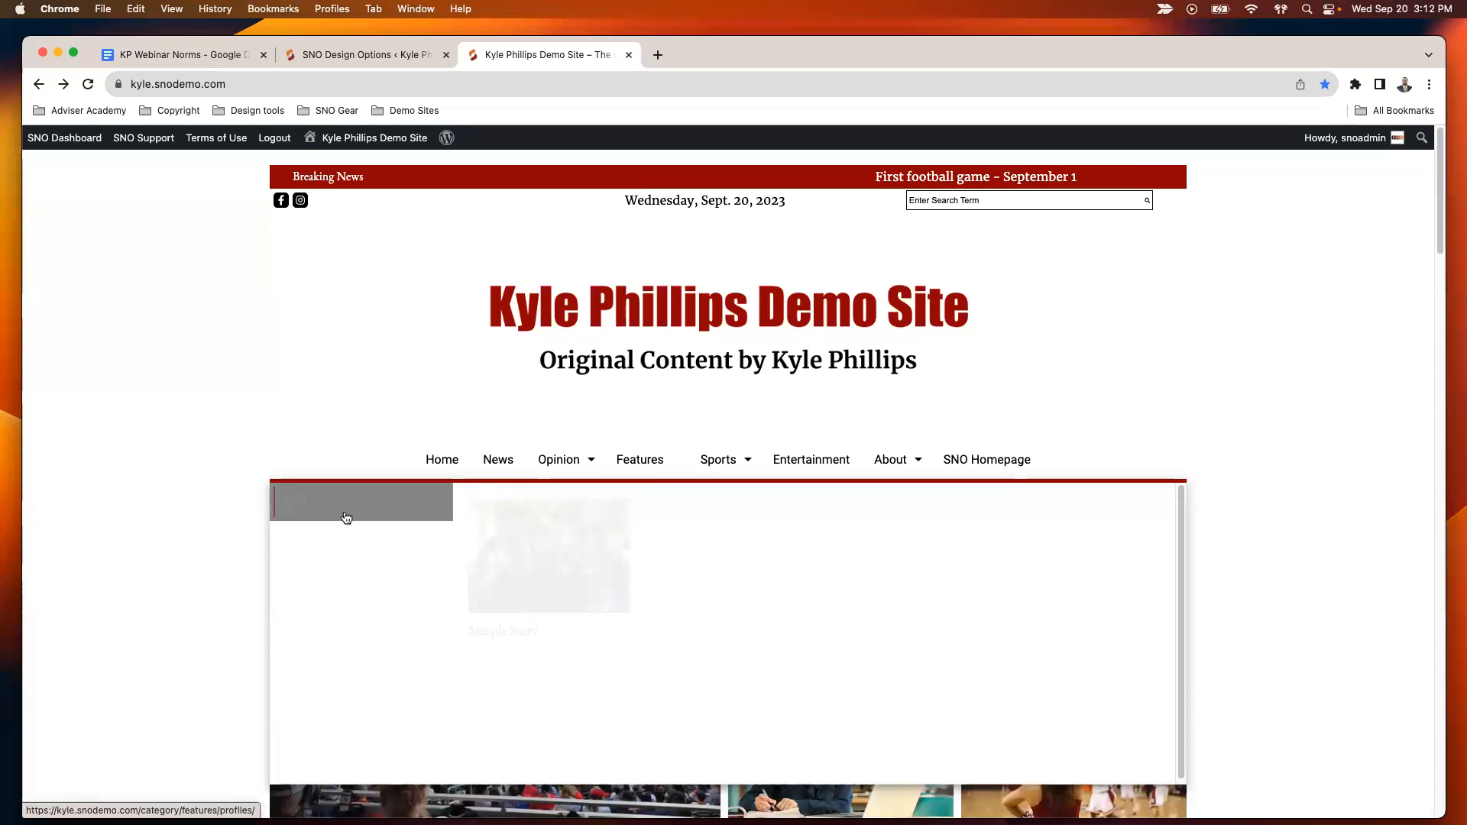
pyautogui.moveTo(719, 459)
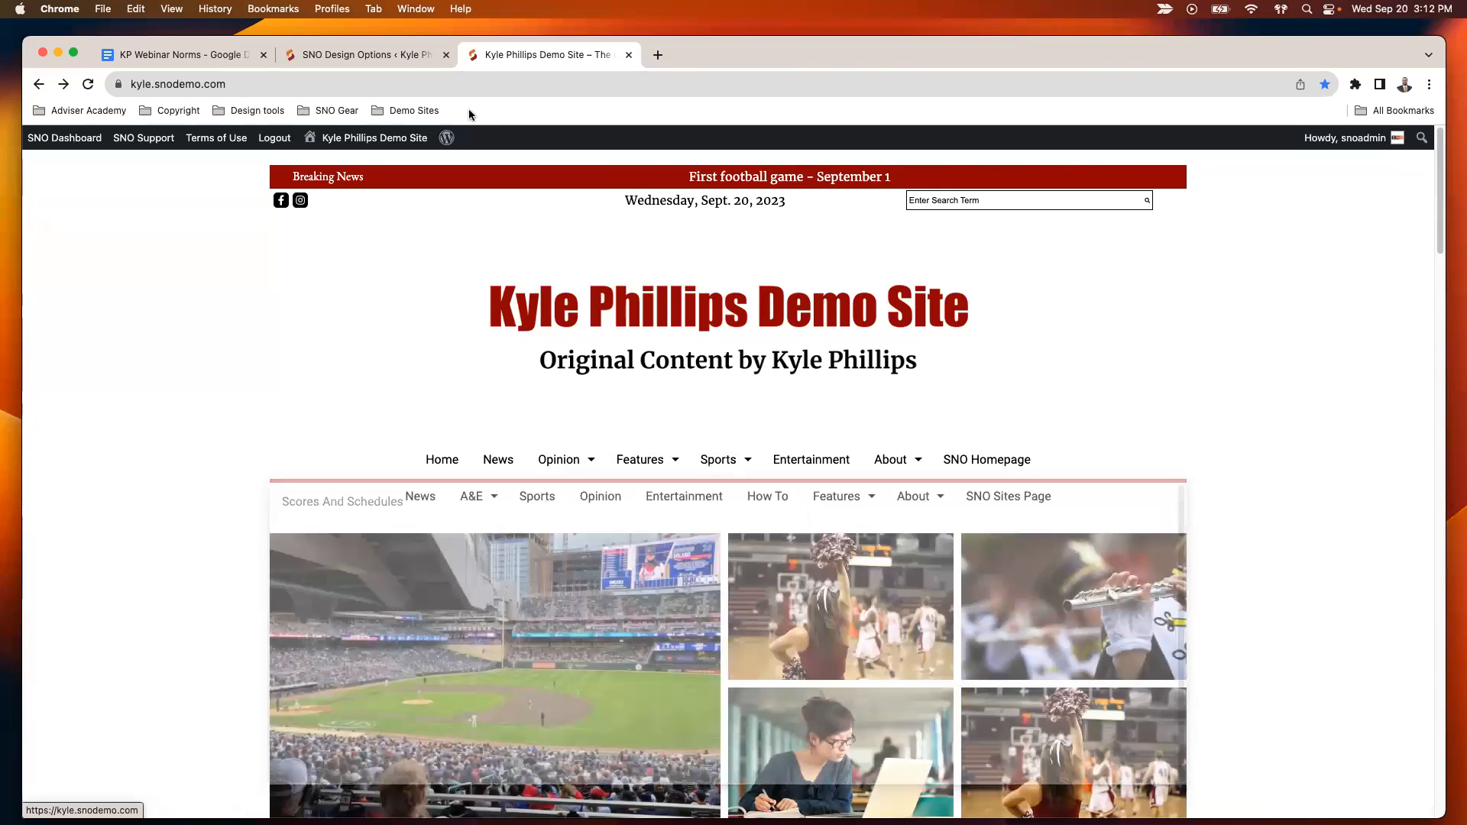
# - Delete the Menu - Bar row directly below the Site Header graphic in the desktop header design and save all design options
pyautogui.click(388, 62)
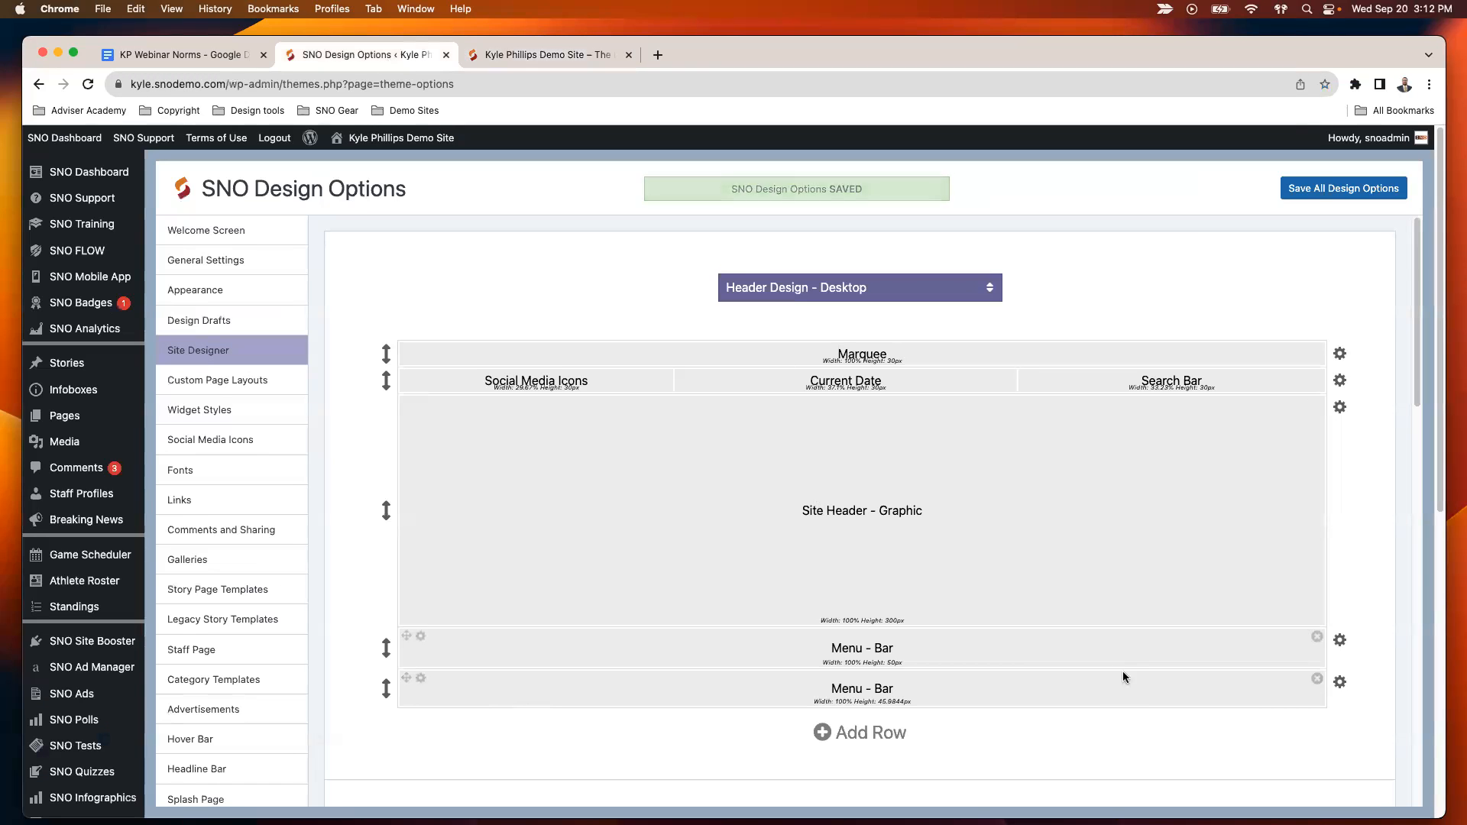
pyautogui.click(1340, 642)
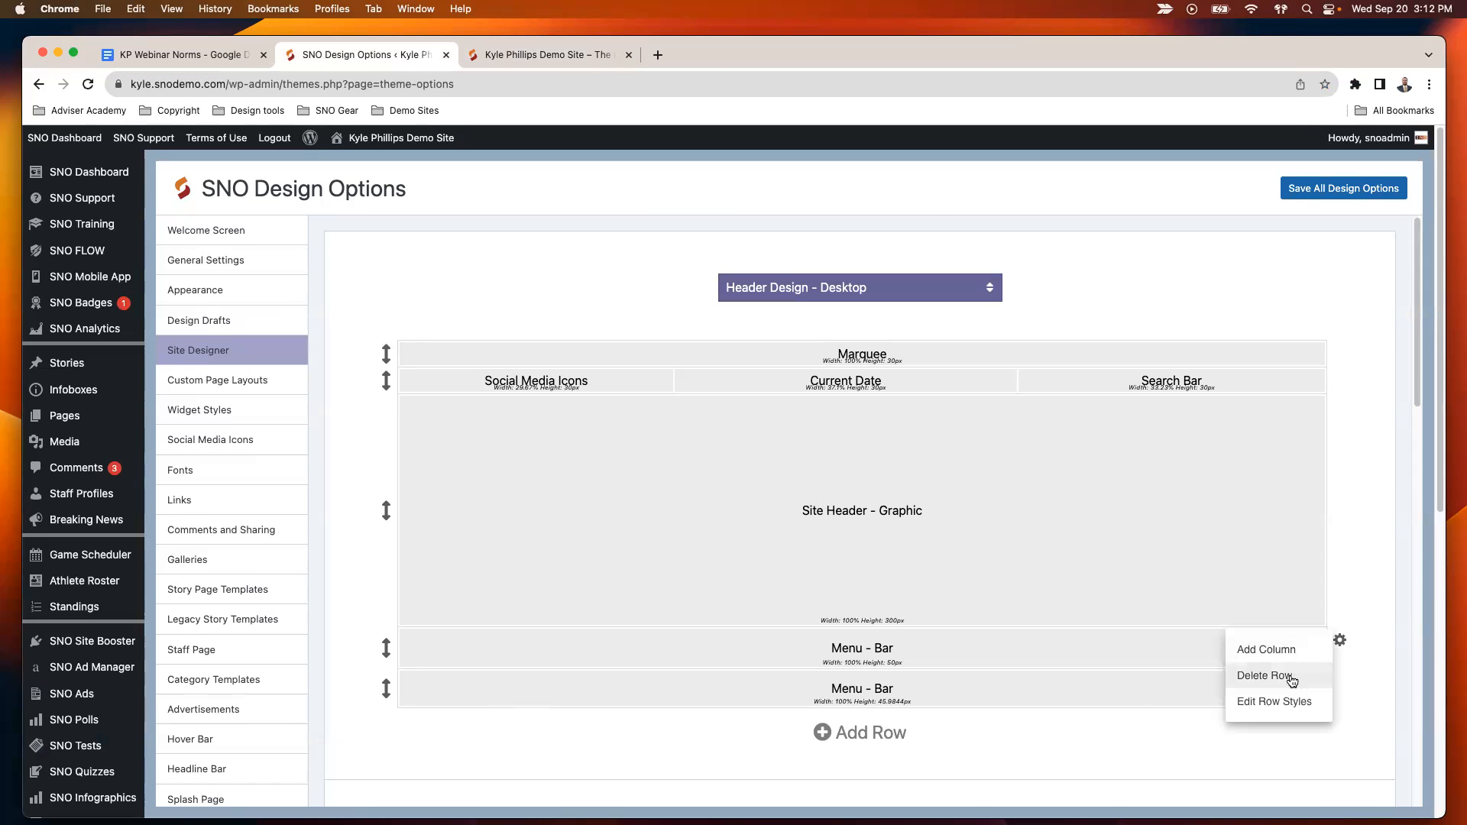
pyautogui.click(1309, 674)
pyautogui.click(1344, 188)
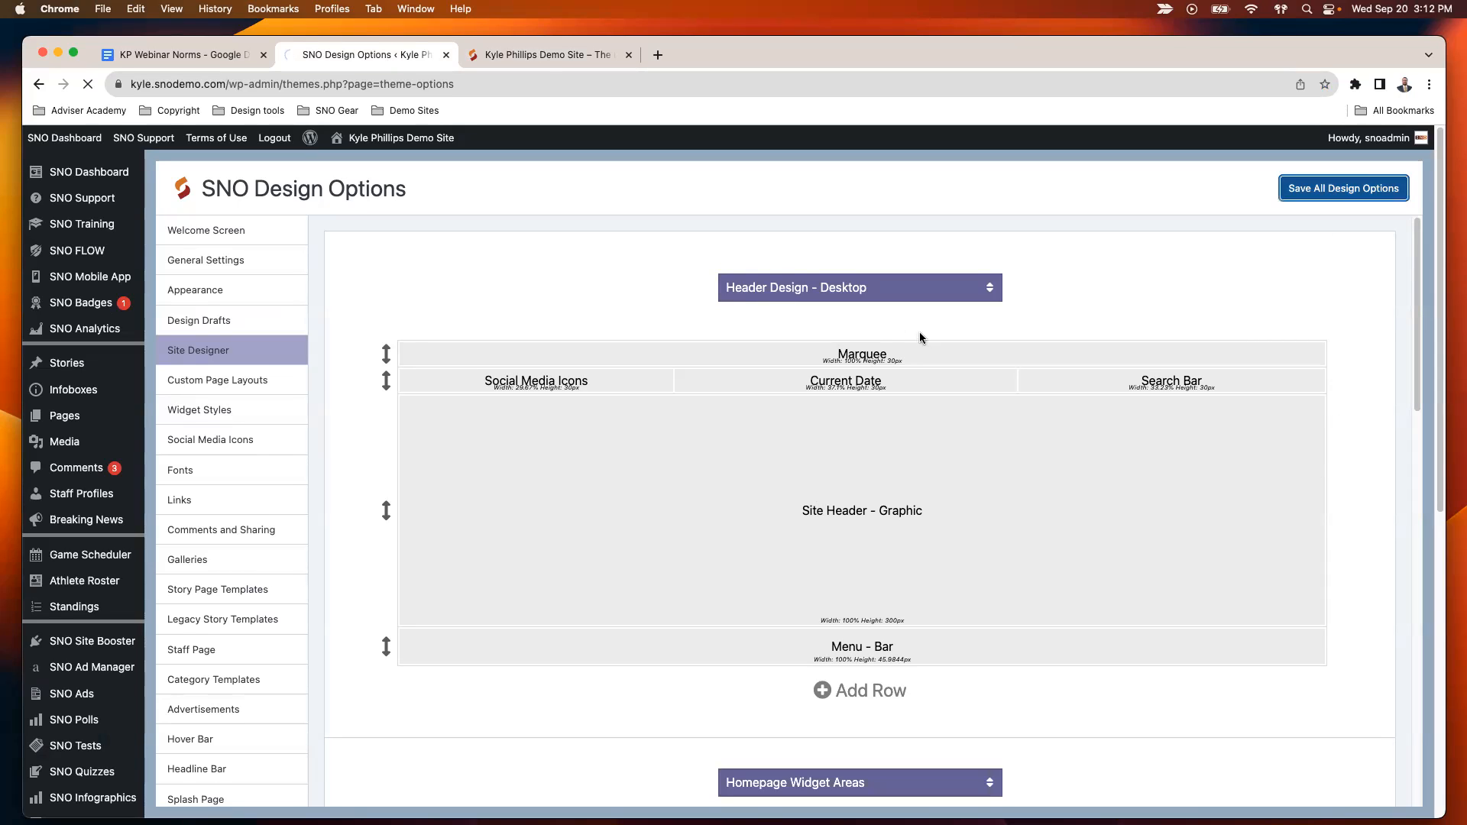